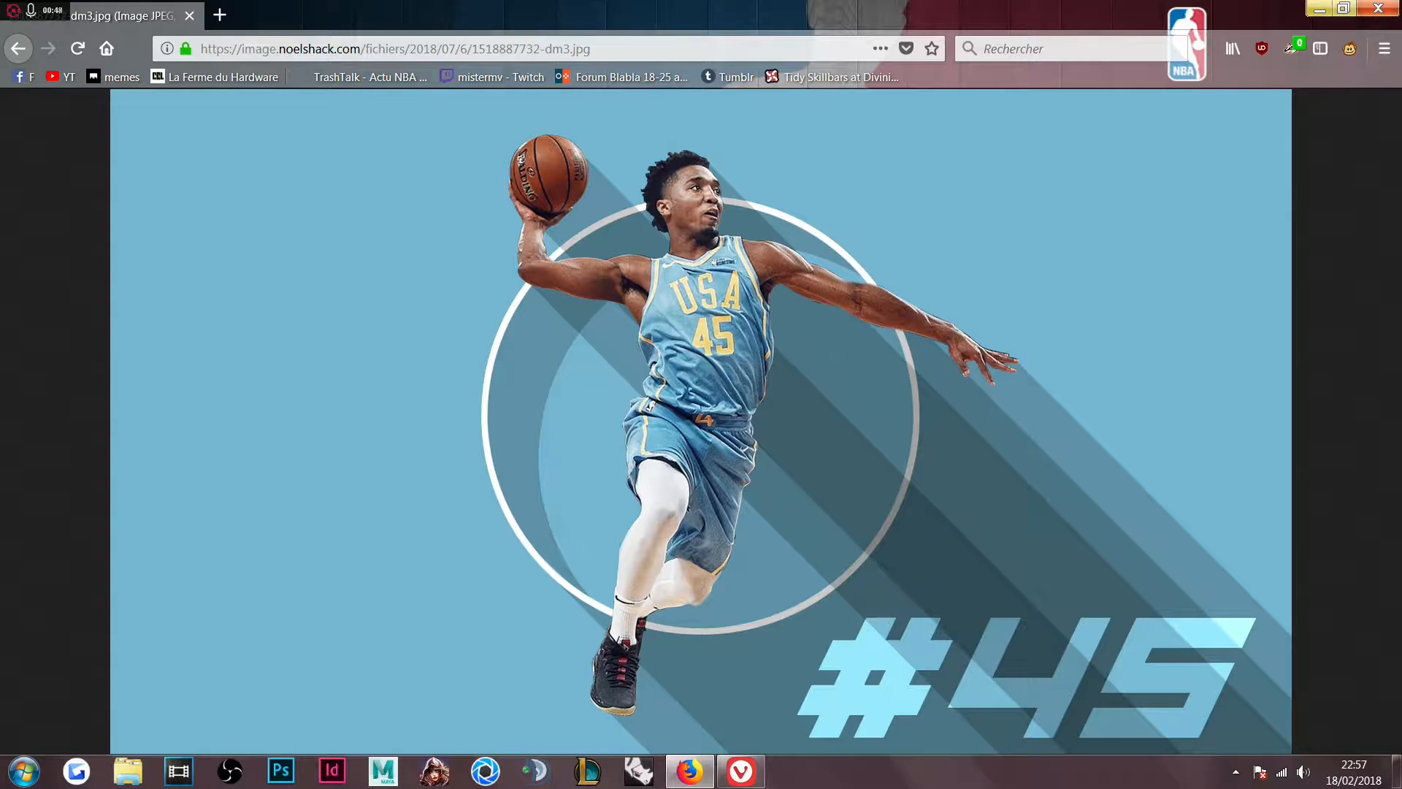
- Switch to Photoshop and create a new 1920 x 1080 px web document at 72 ppi with a white background
click(281, 772)
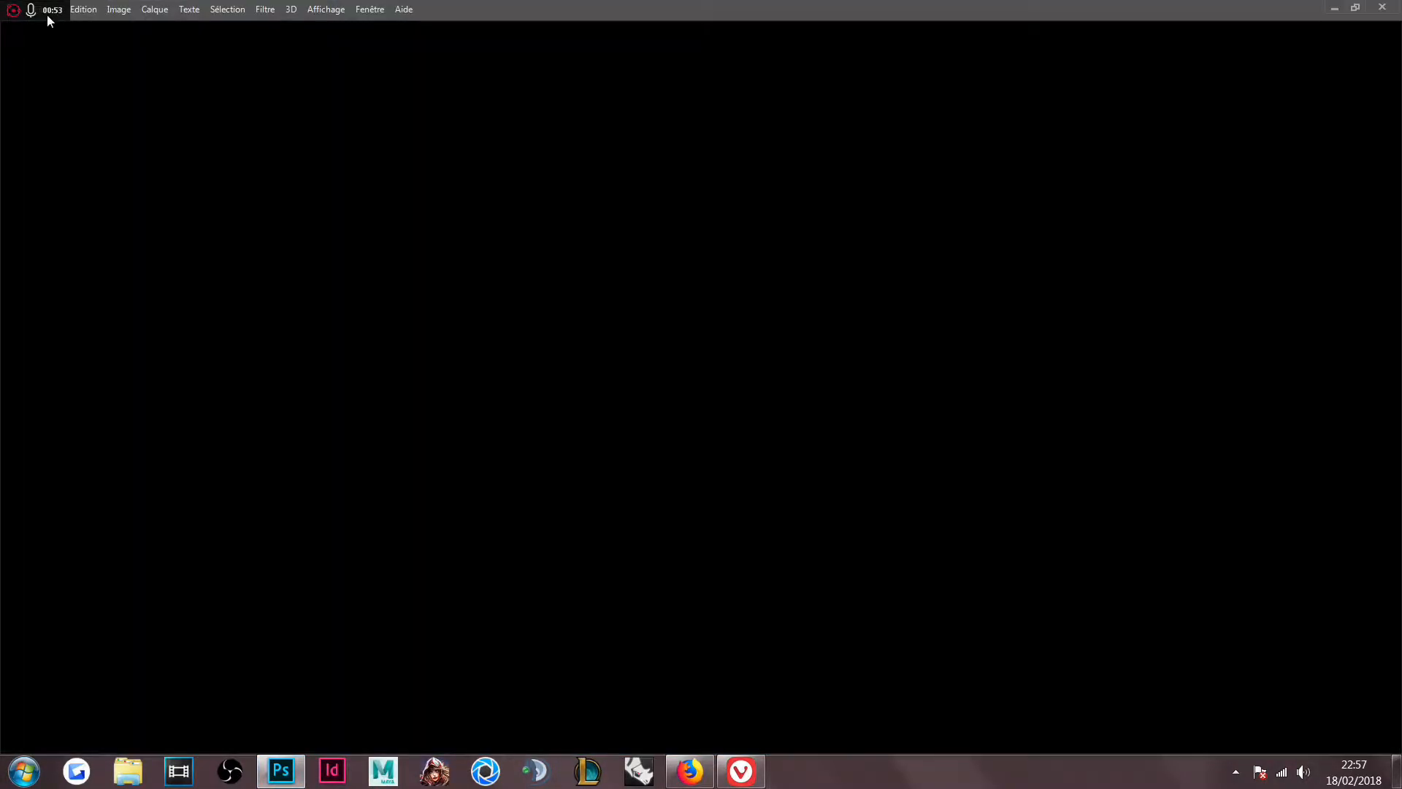
click(49, 12)
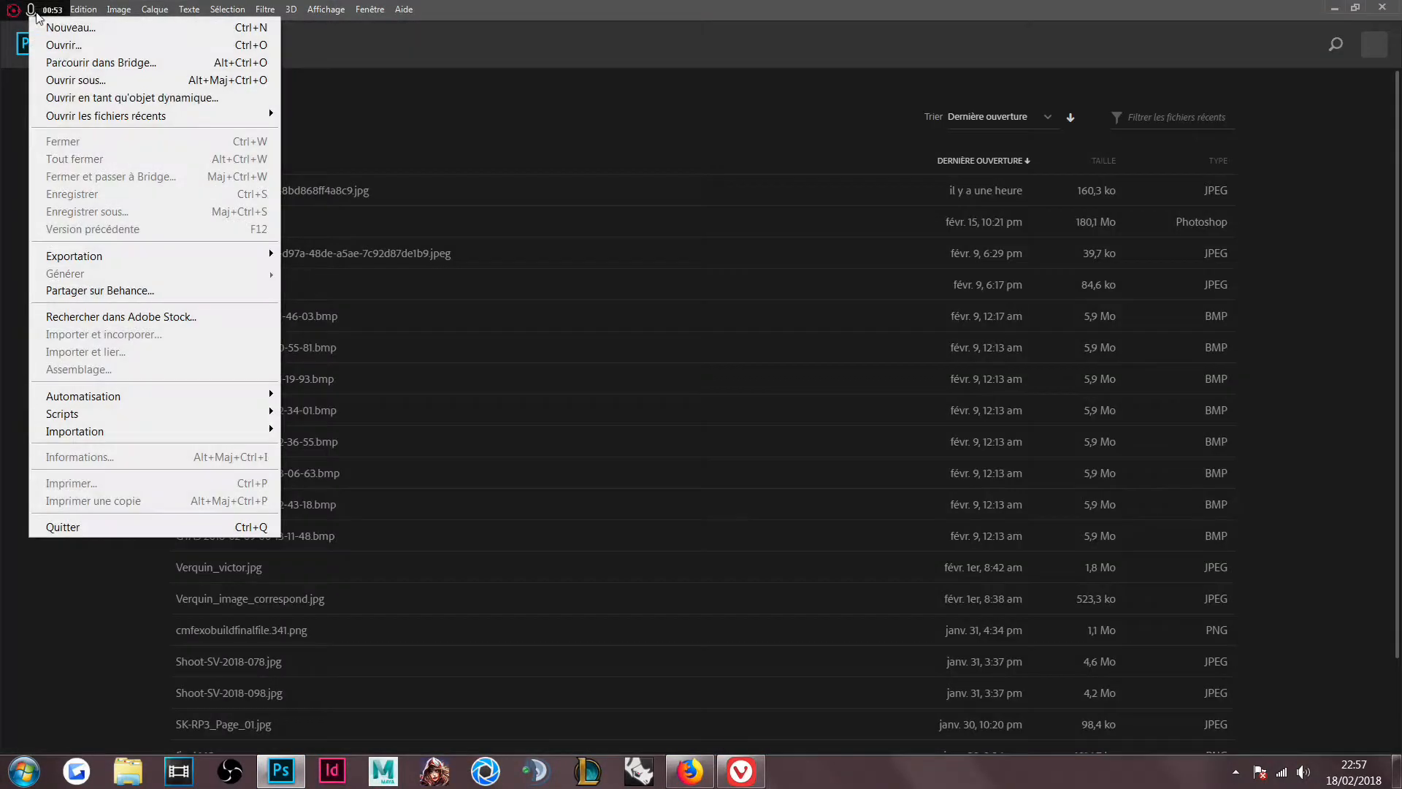
click(102, 30)
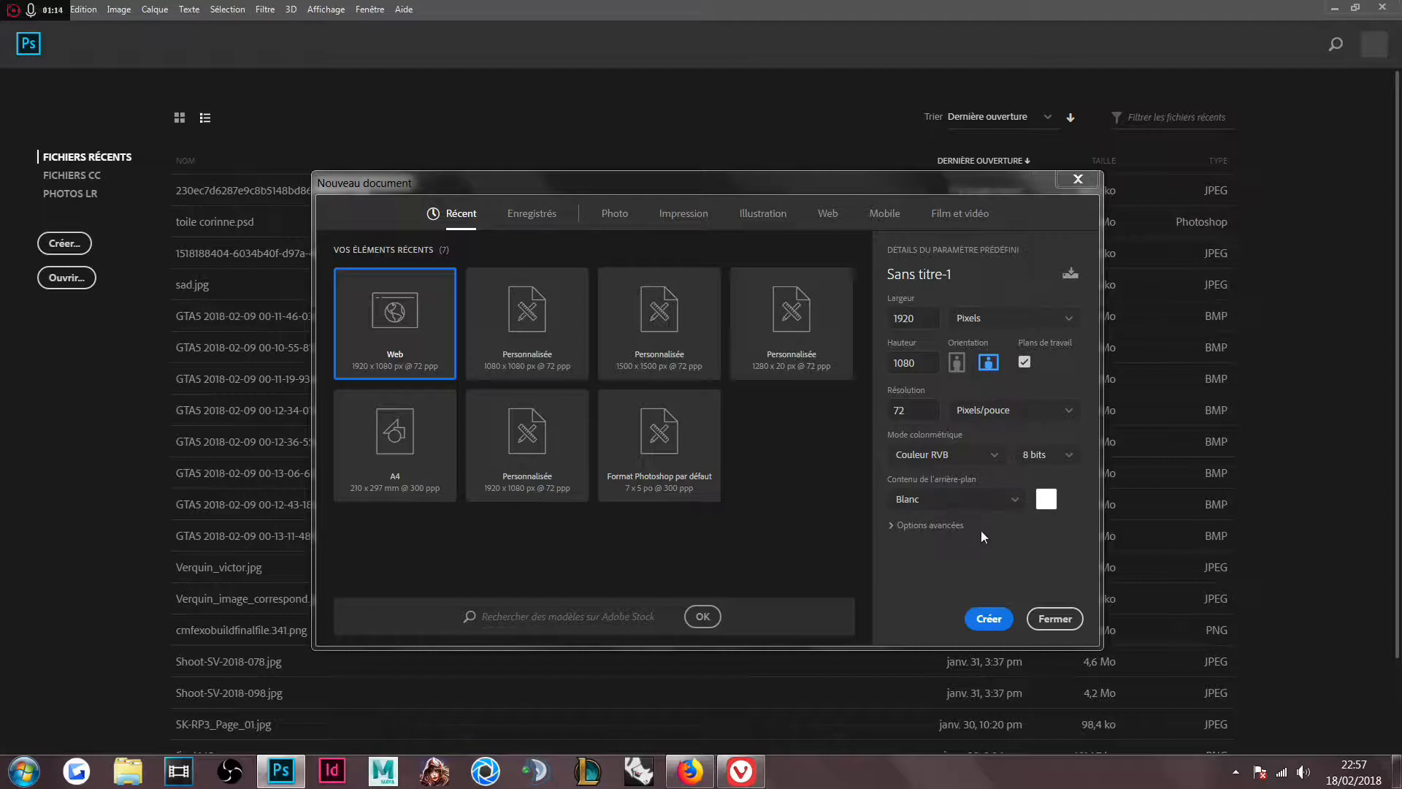
click(989, 619)
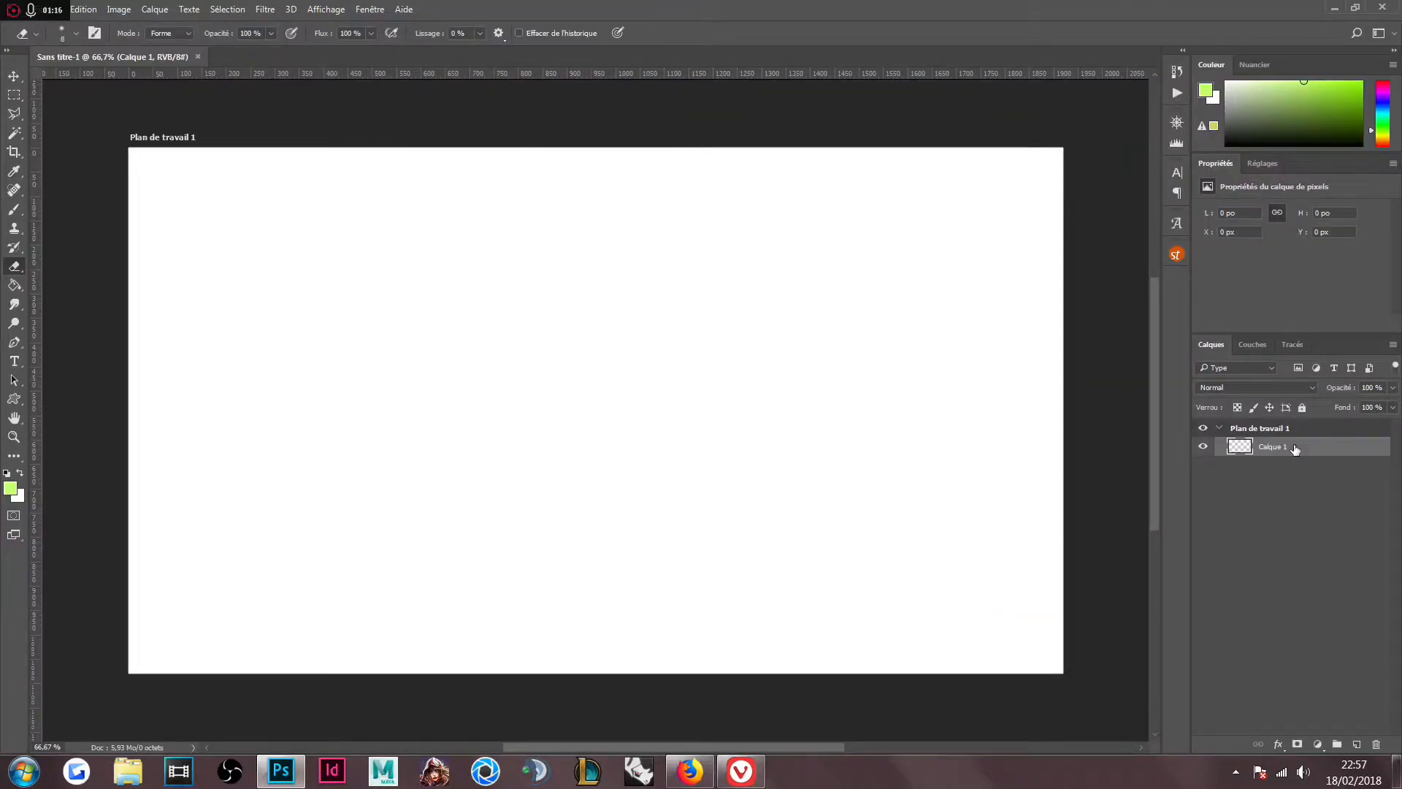
- Take the empty layer Calque 1 out of the artboard and delete Plan de travail 1
drag(1295, 449, 1296, 424)
click(1299, 447)
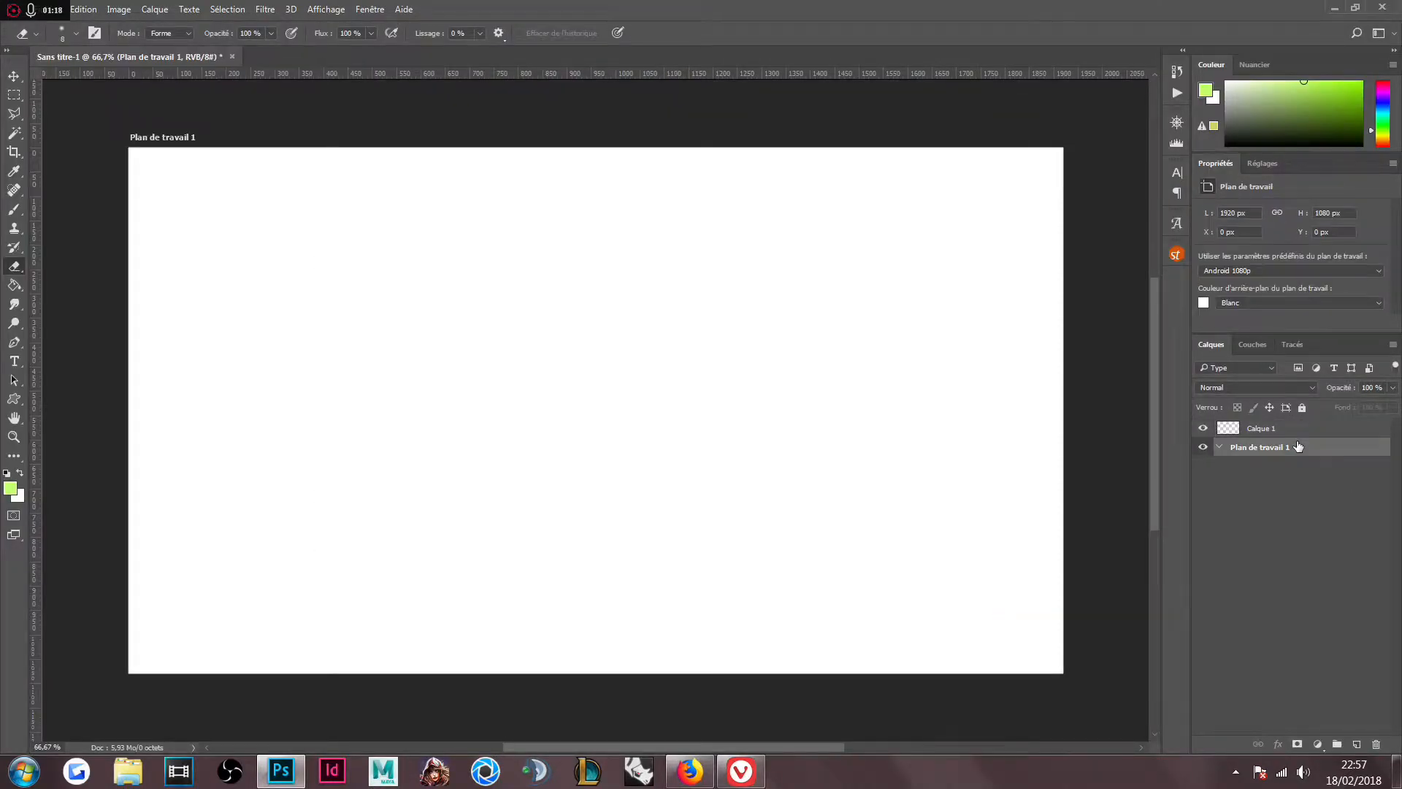
key(Delete)
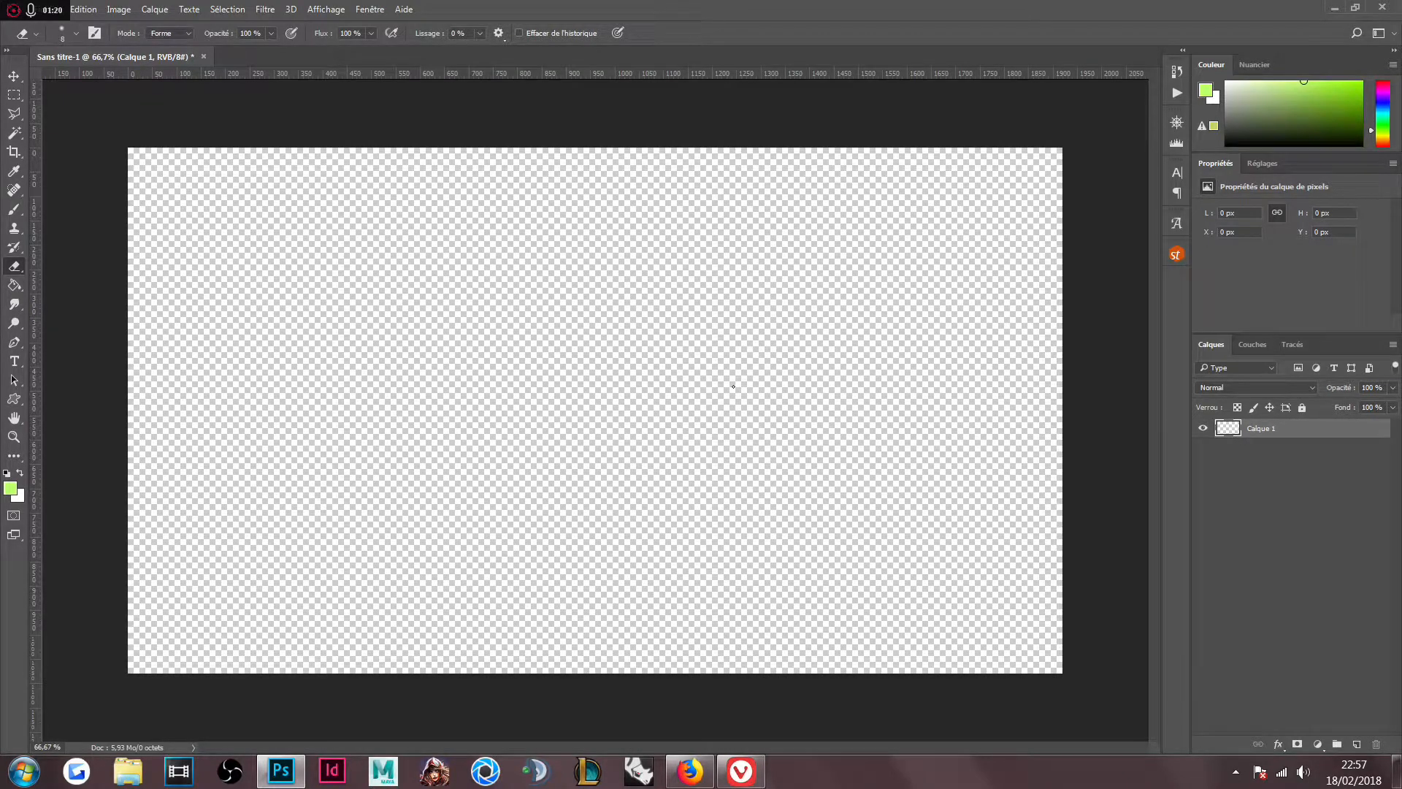
- Place the DM4 player image from the Western Digital (D:) drive as an embedded object at its default size
click(48, 11)
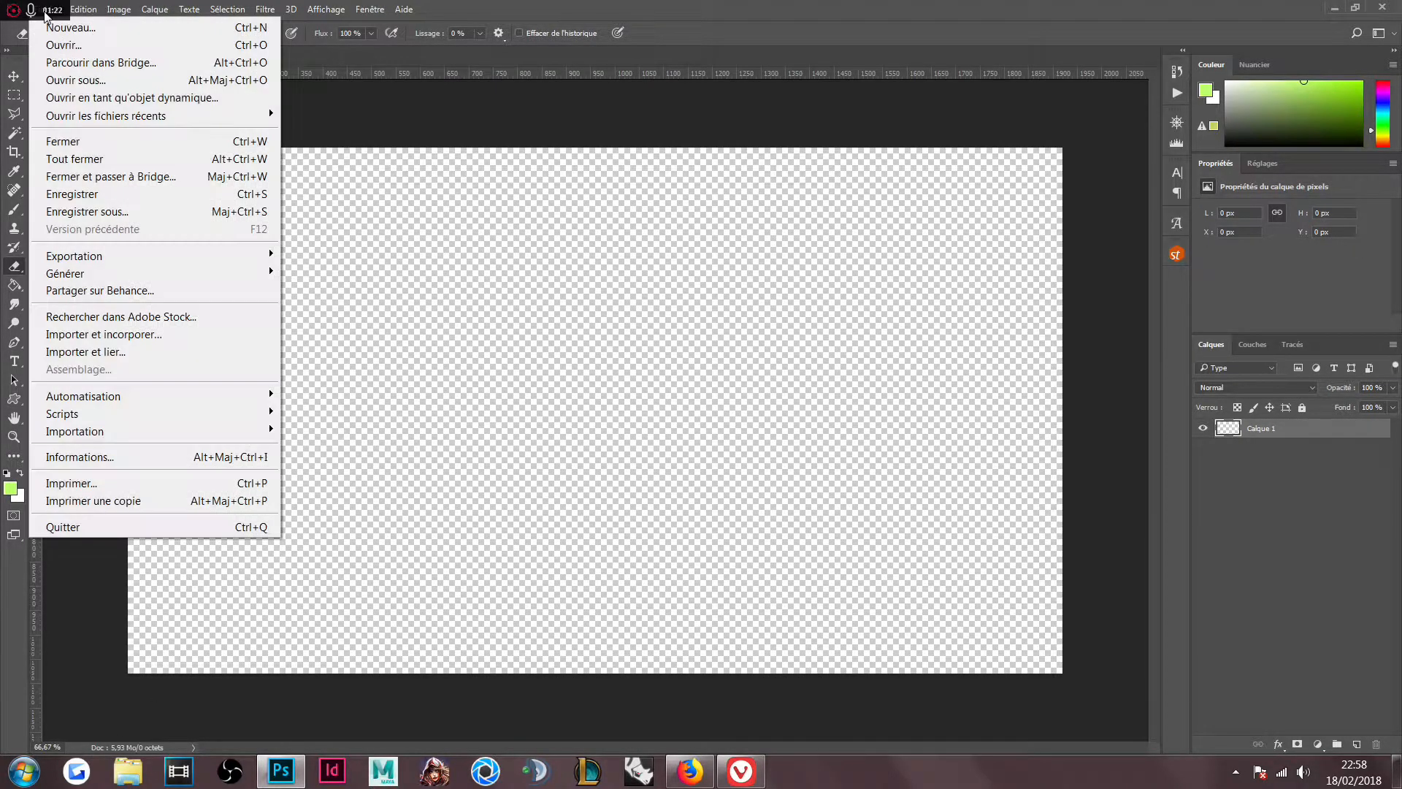
click(130, 336)
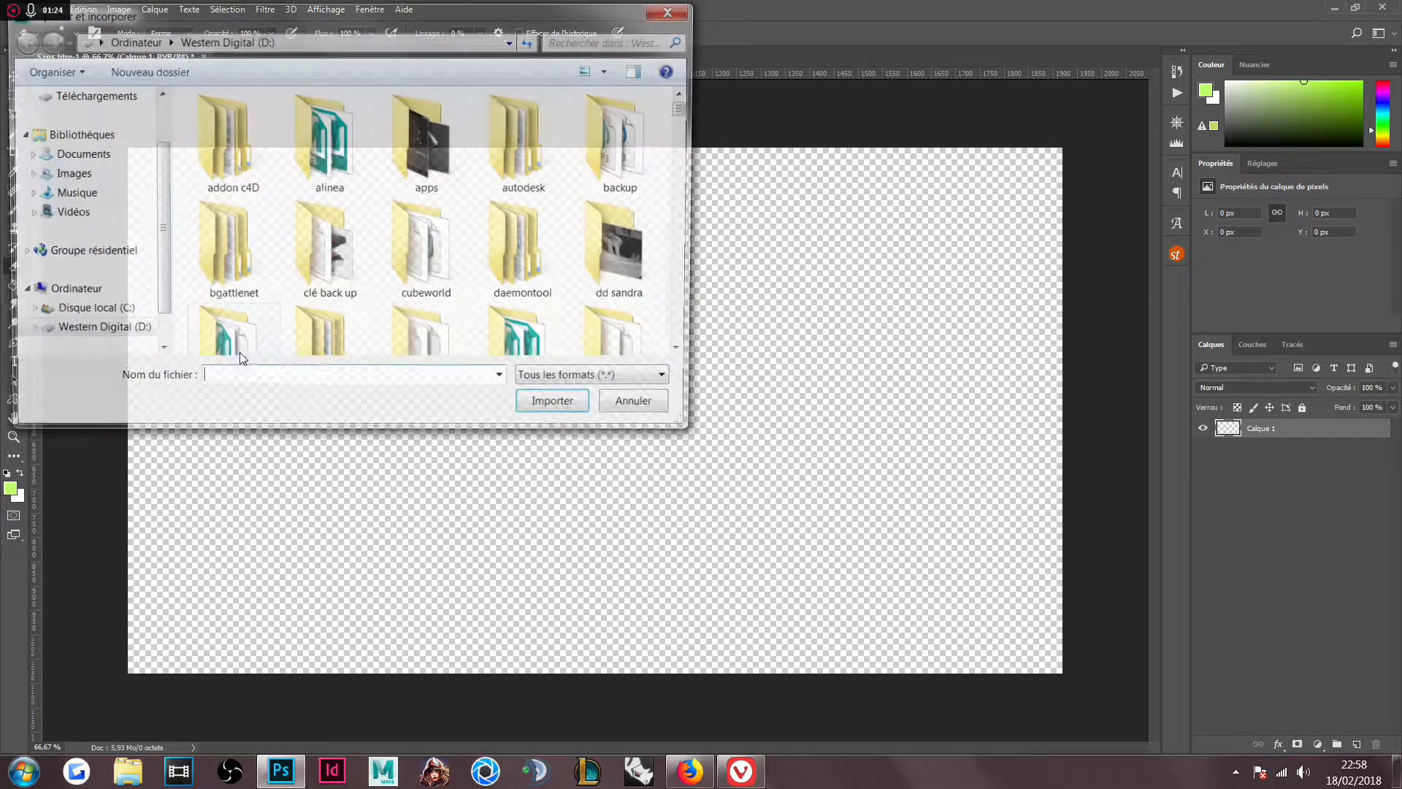
drag(689, 111, 704, 259)
click(627, 175)
click(559, 407)
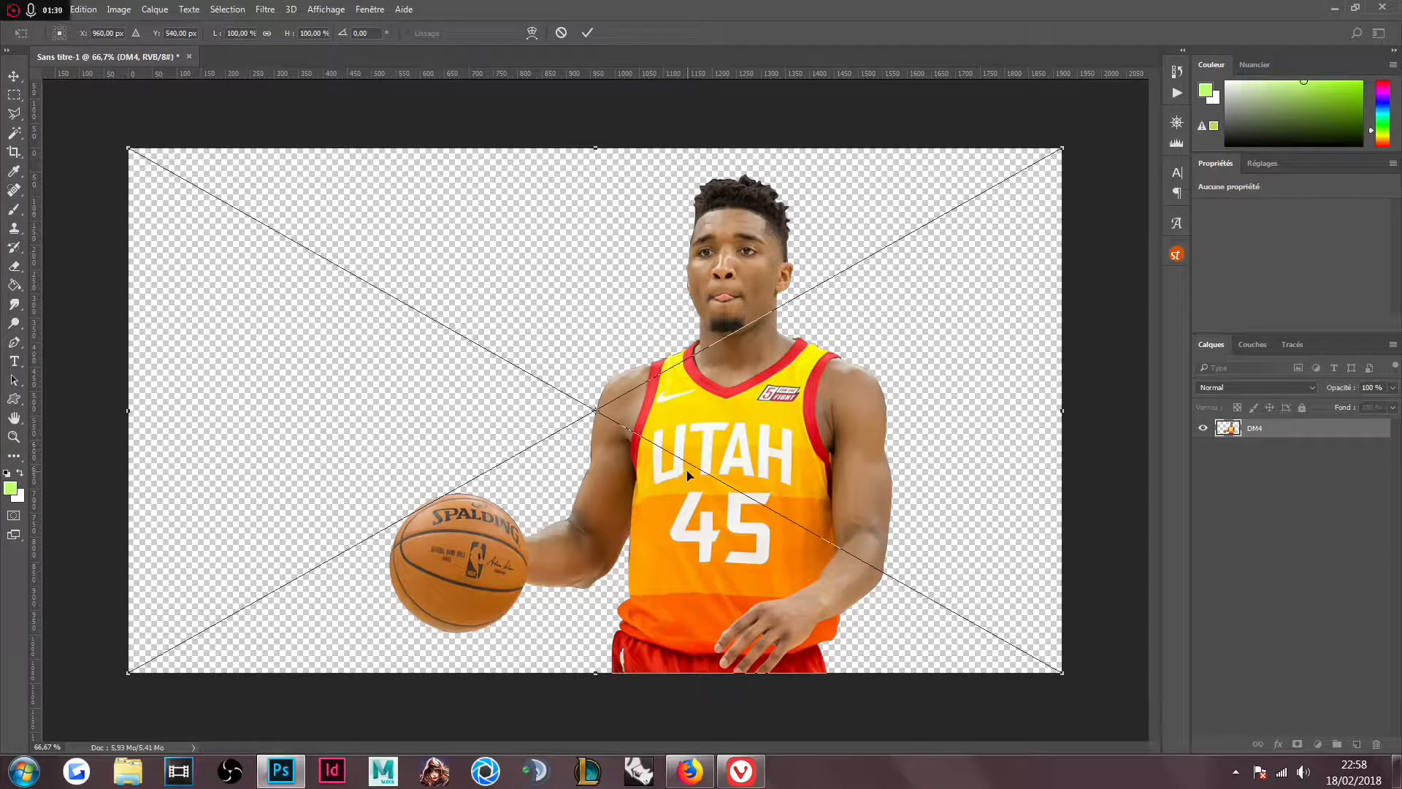
key(Return)
- Move the player image horizontally toward the left side of the canvas, to X 377 px
key(e)
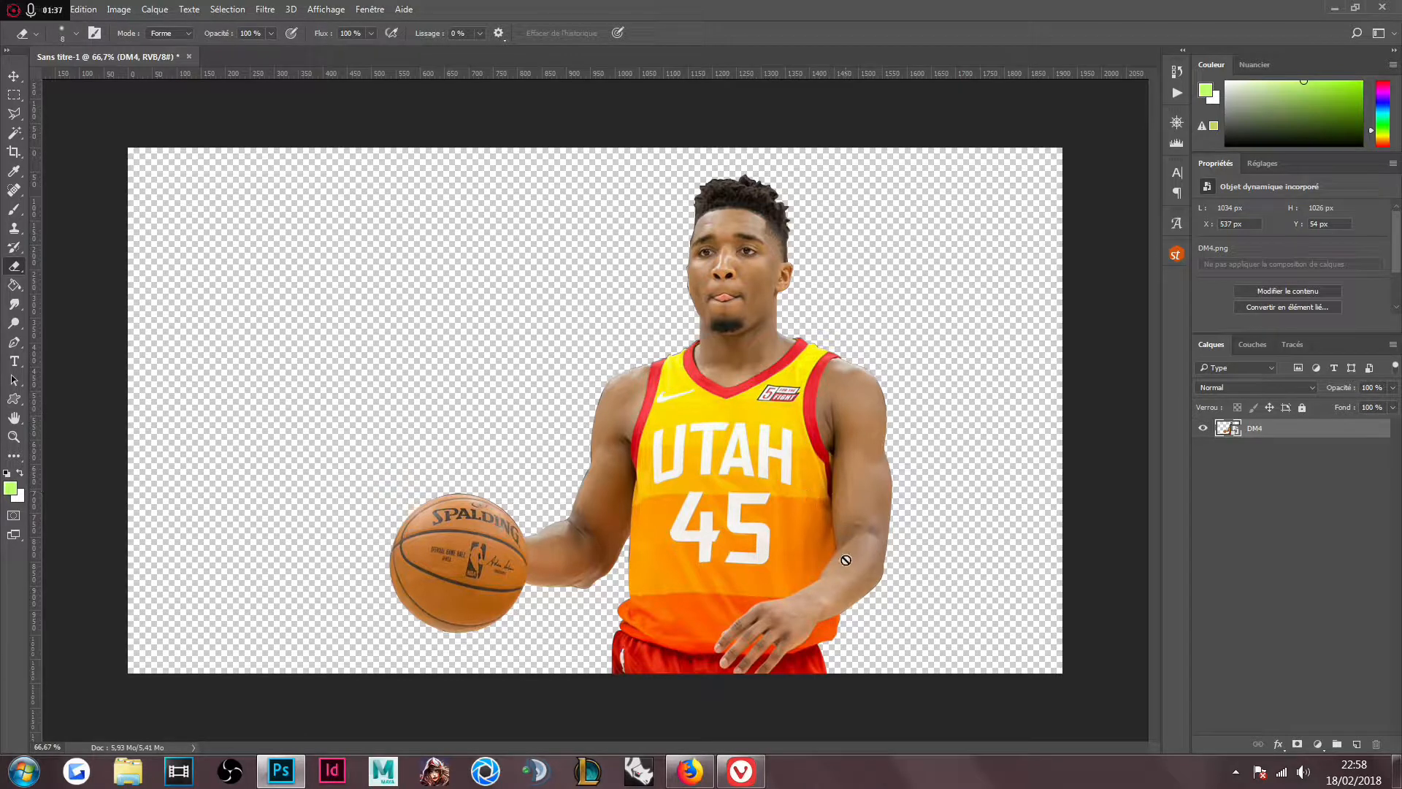
click(15, 76)
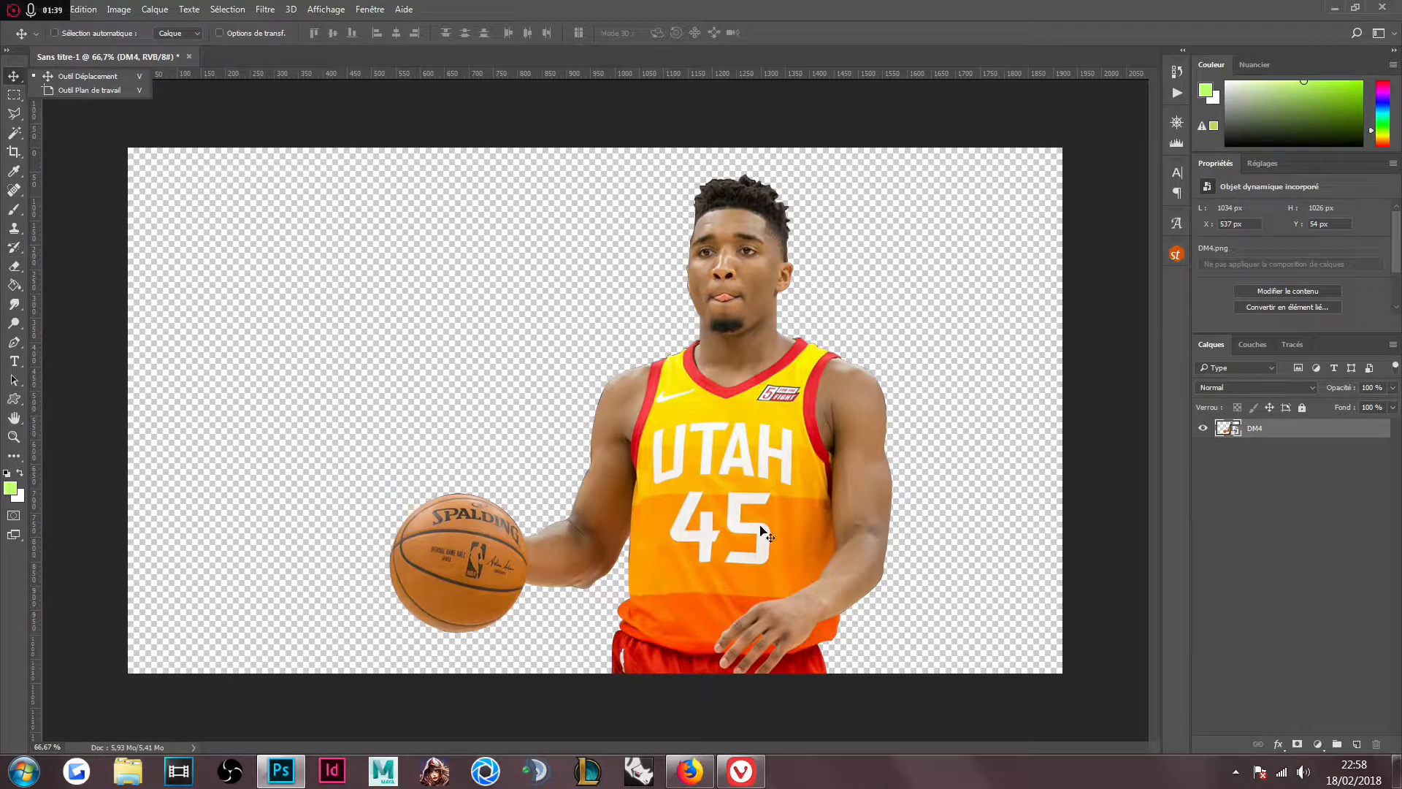
drag(768, 541, 692, 541)
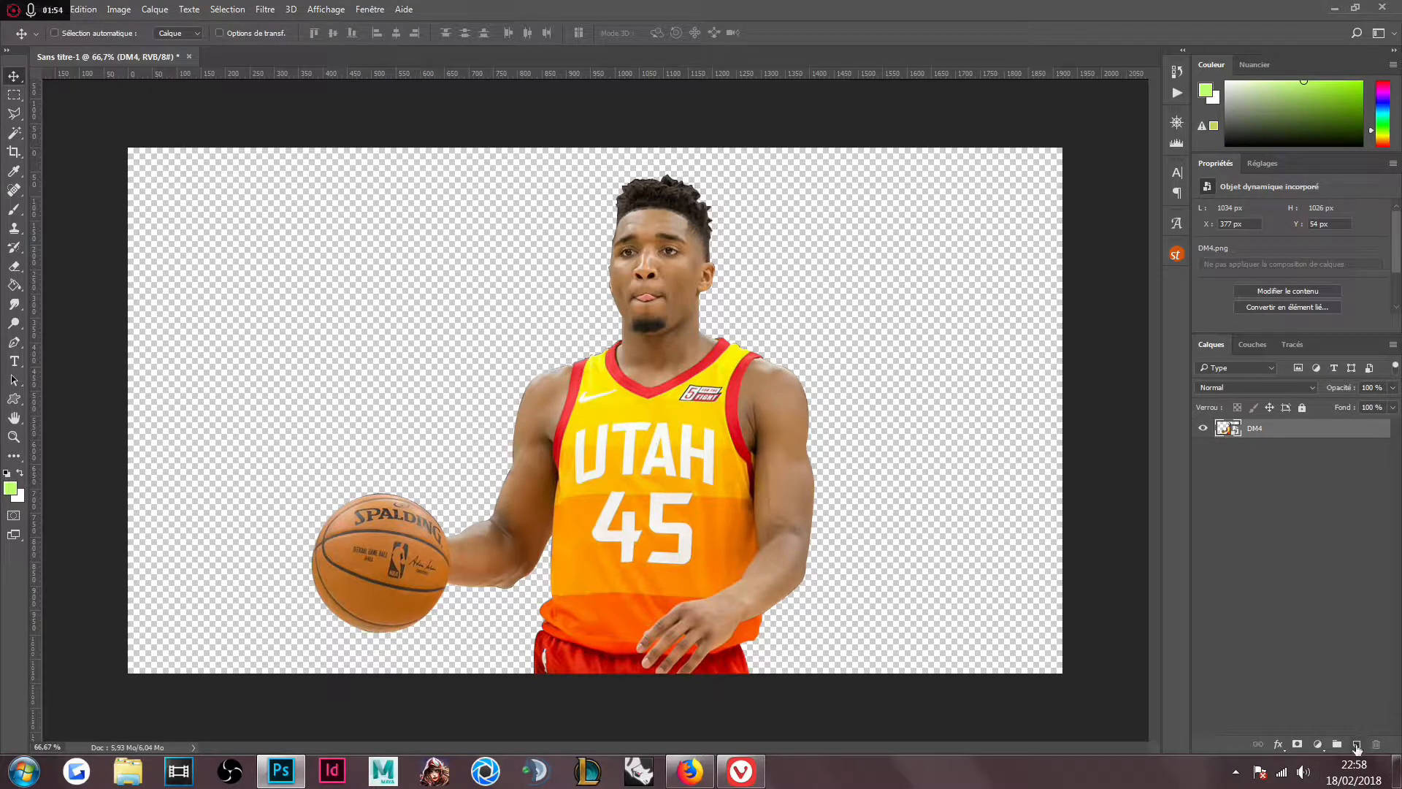
- Add a new layer beneath the player and fill it with red #eb3218 sampled from the player's shorts
click(1356, 745)
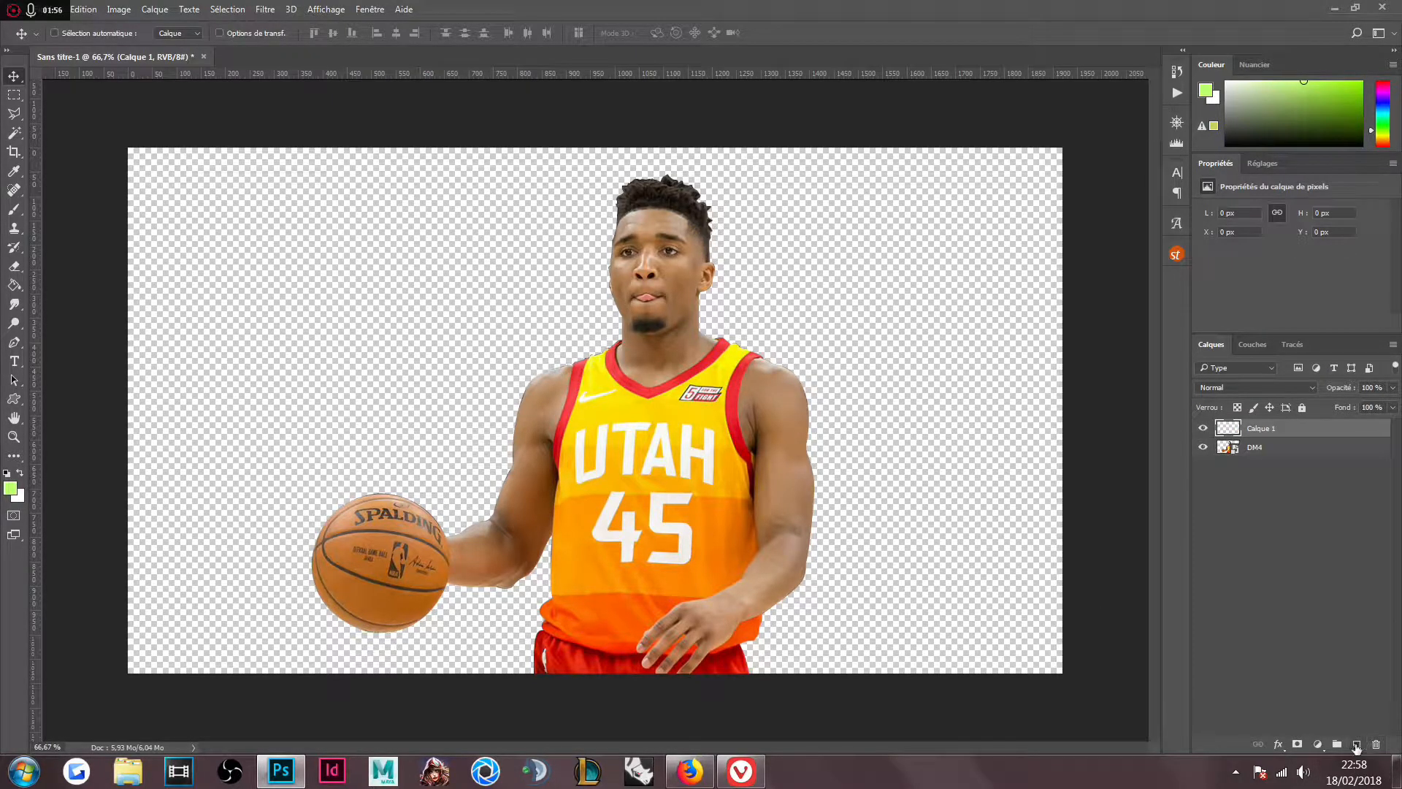
drag(1278, 430, 1278, 470)
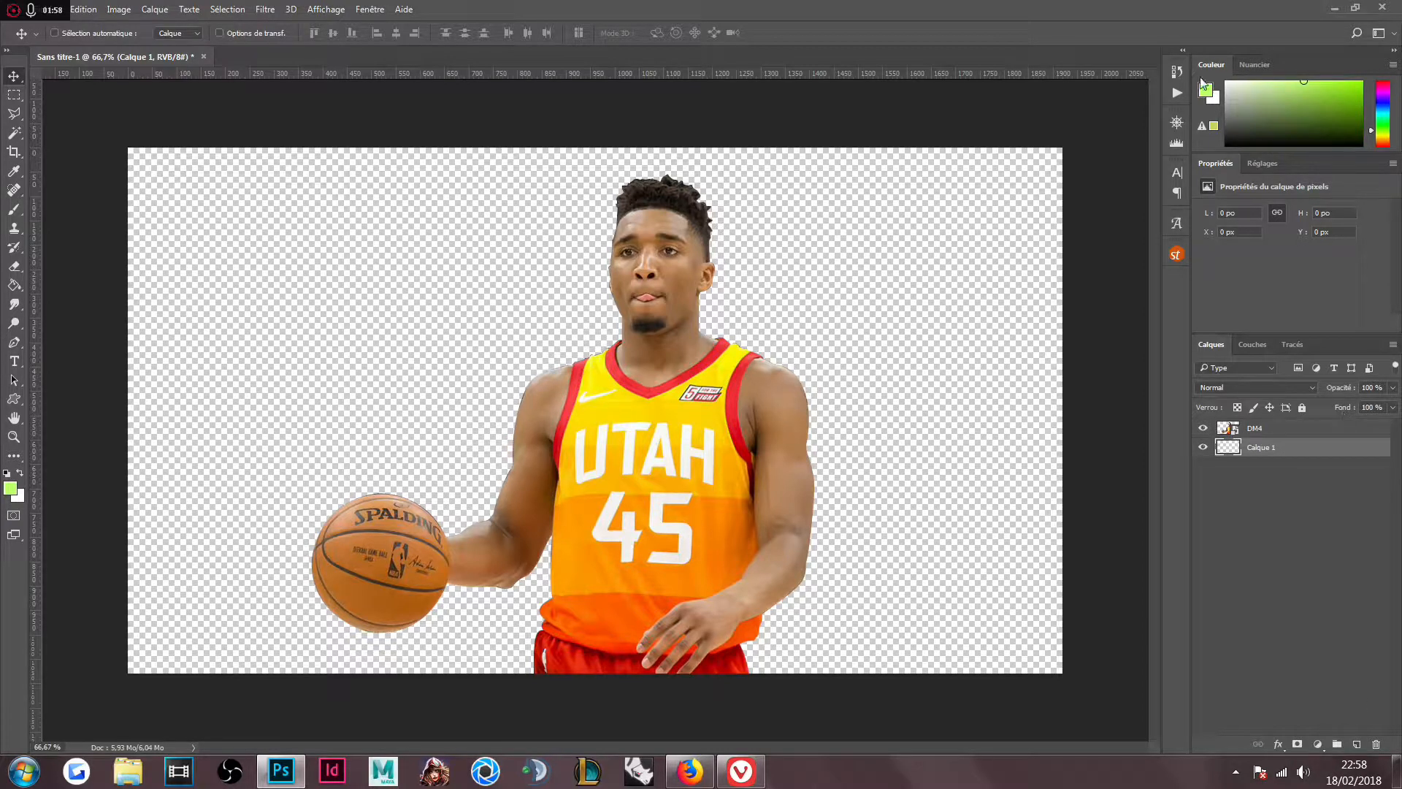
click(1202, 92)
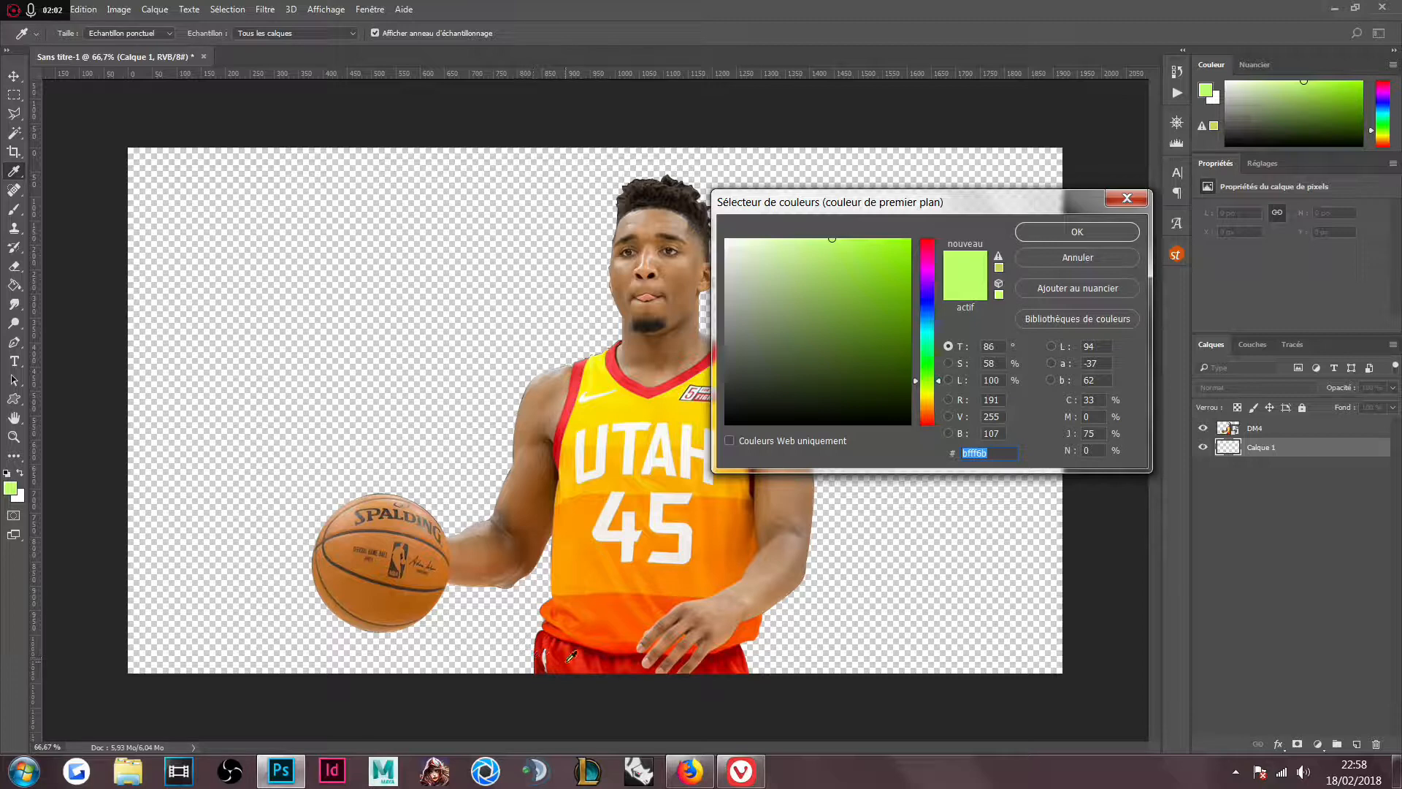
click(585, 659)
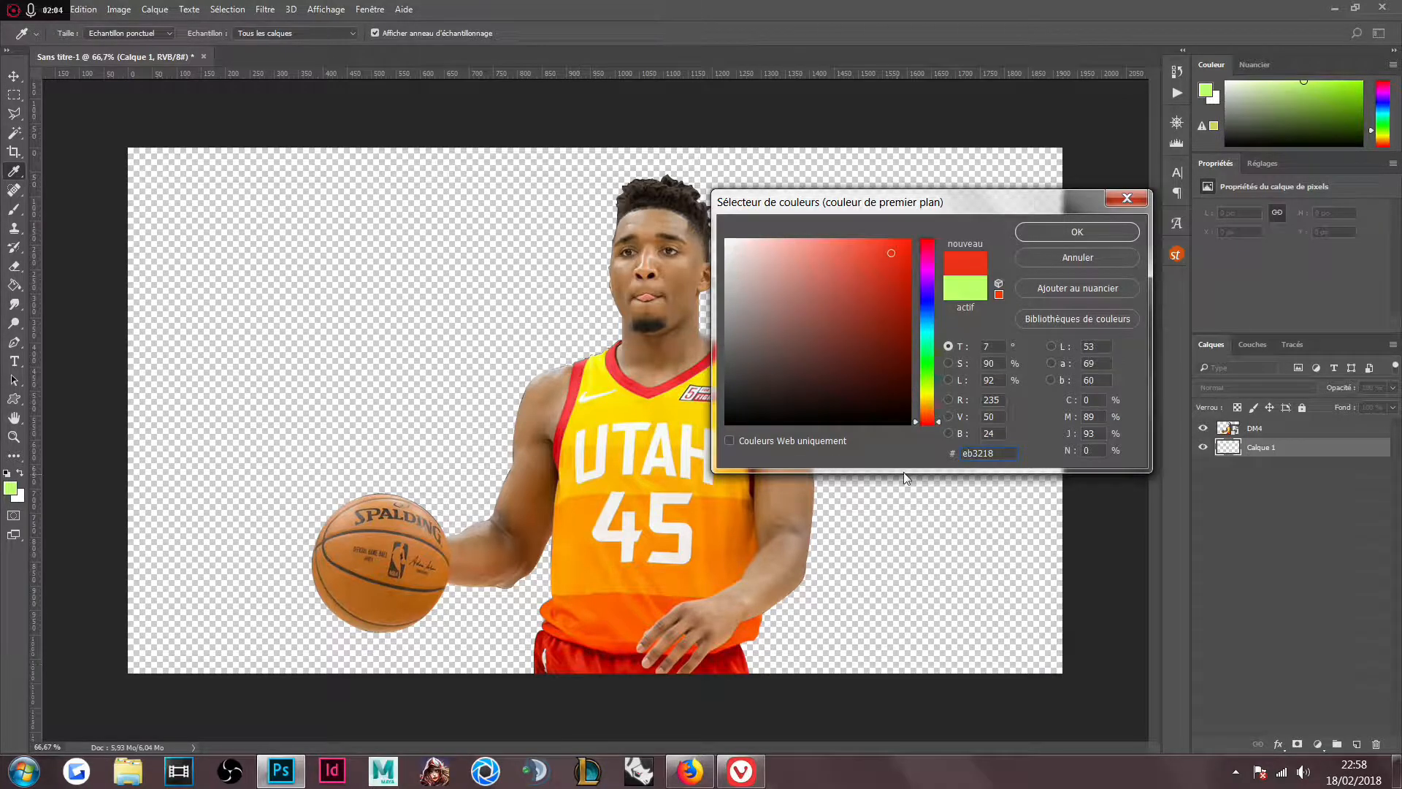
click(1029, 234)
click(15, 286)
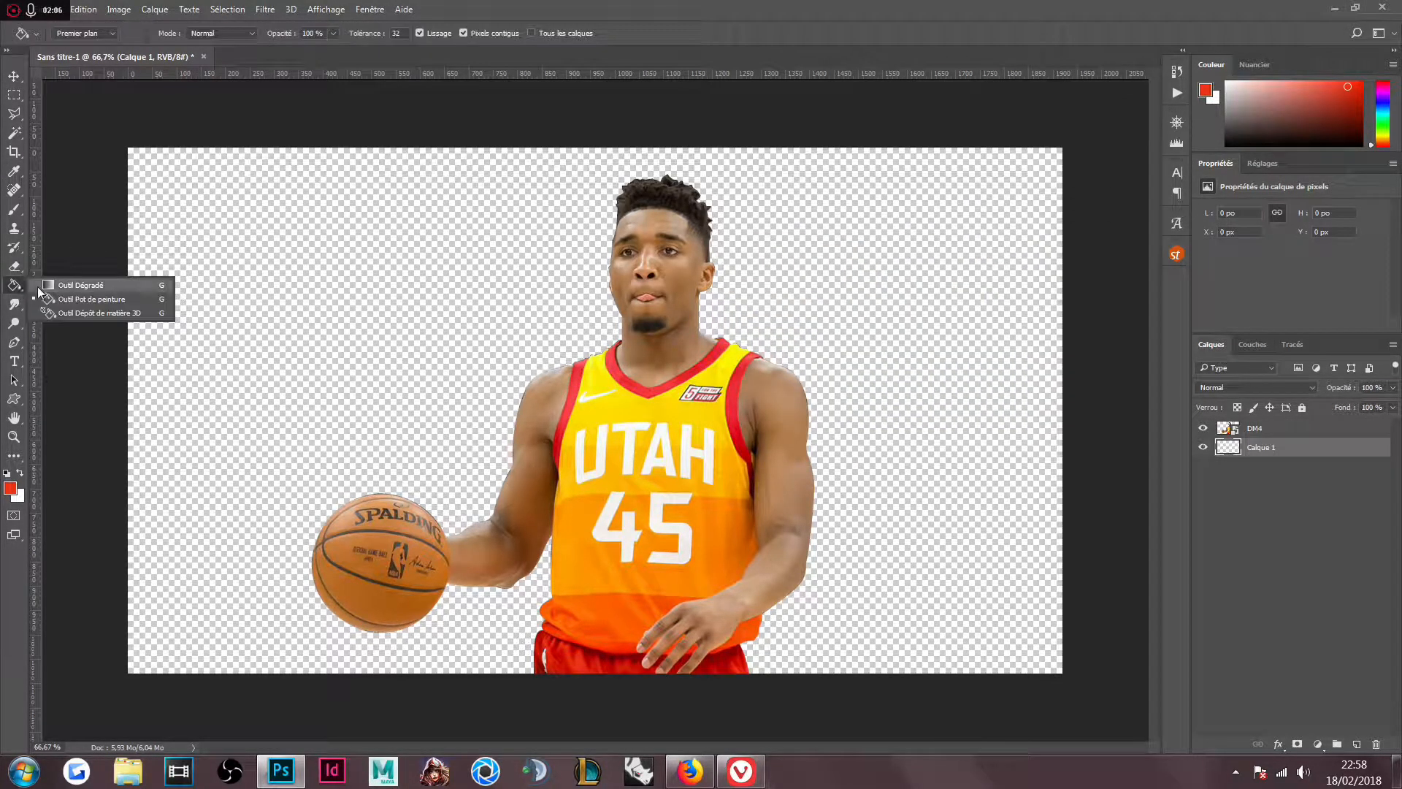
click(330, 273)
click(333, 271)
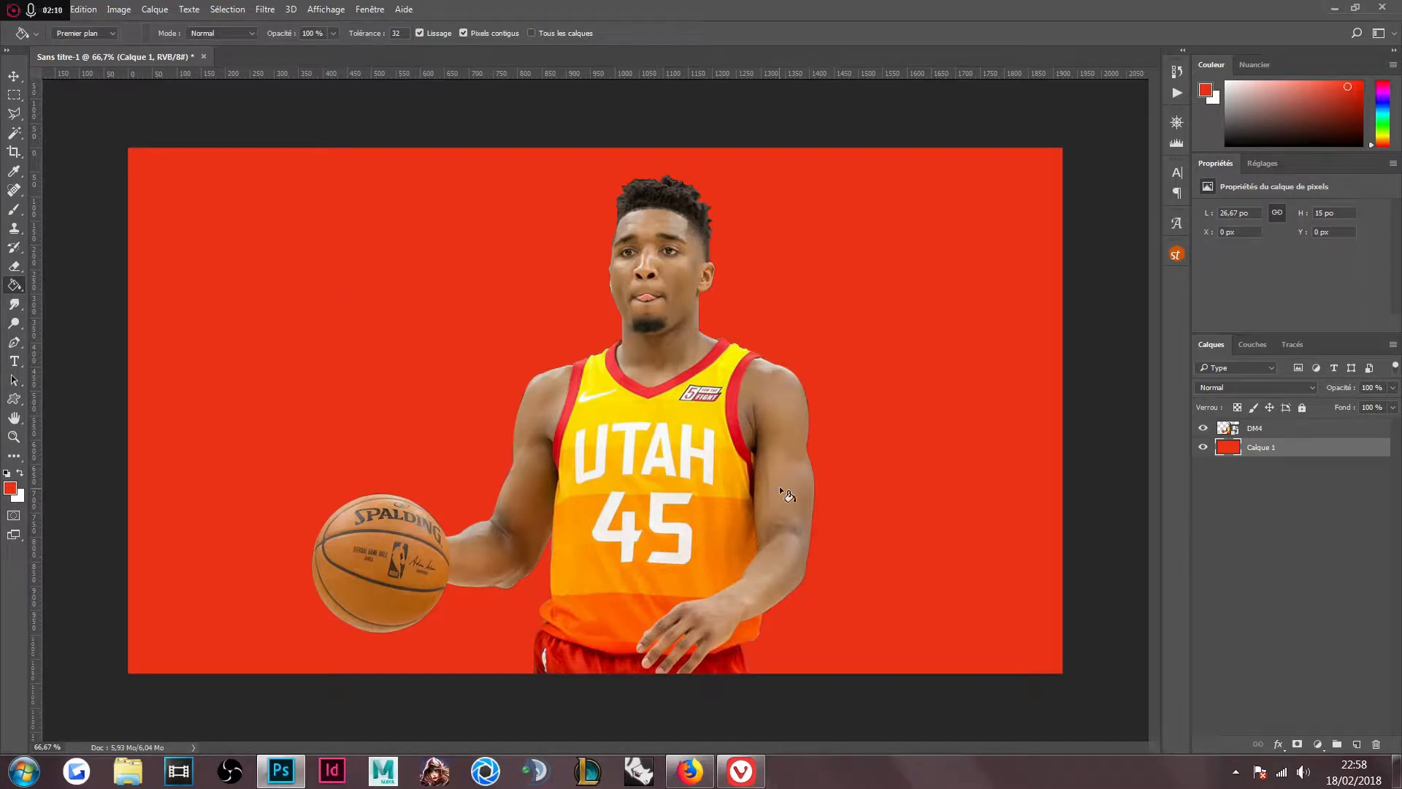
- Select the background except a thin strip along the canvas bottom and fill it with orange #fe5d02 sampled from the jersey hem
click(6, 101)
click(7, 102)
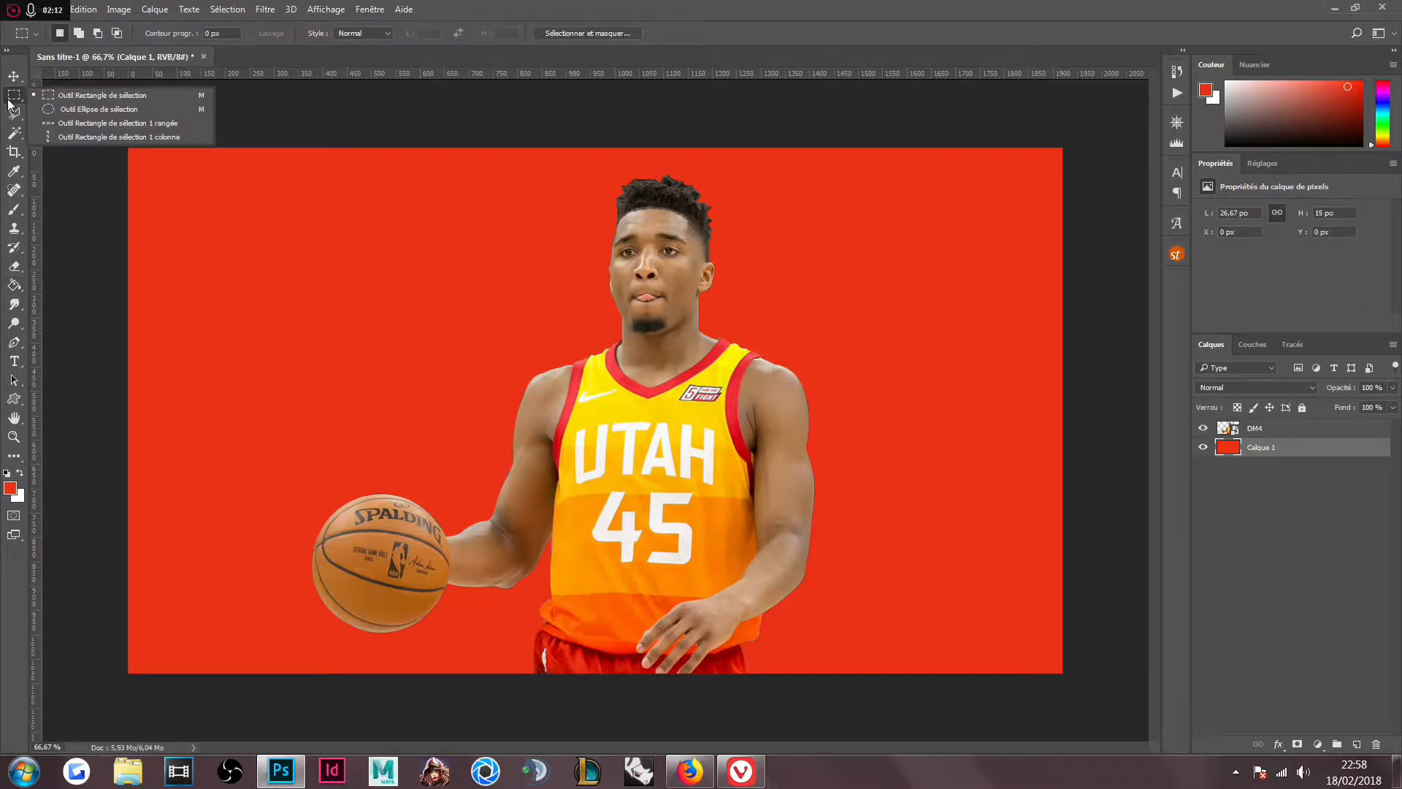
click(121, 152)
drag(115, 143, 1122, 640)
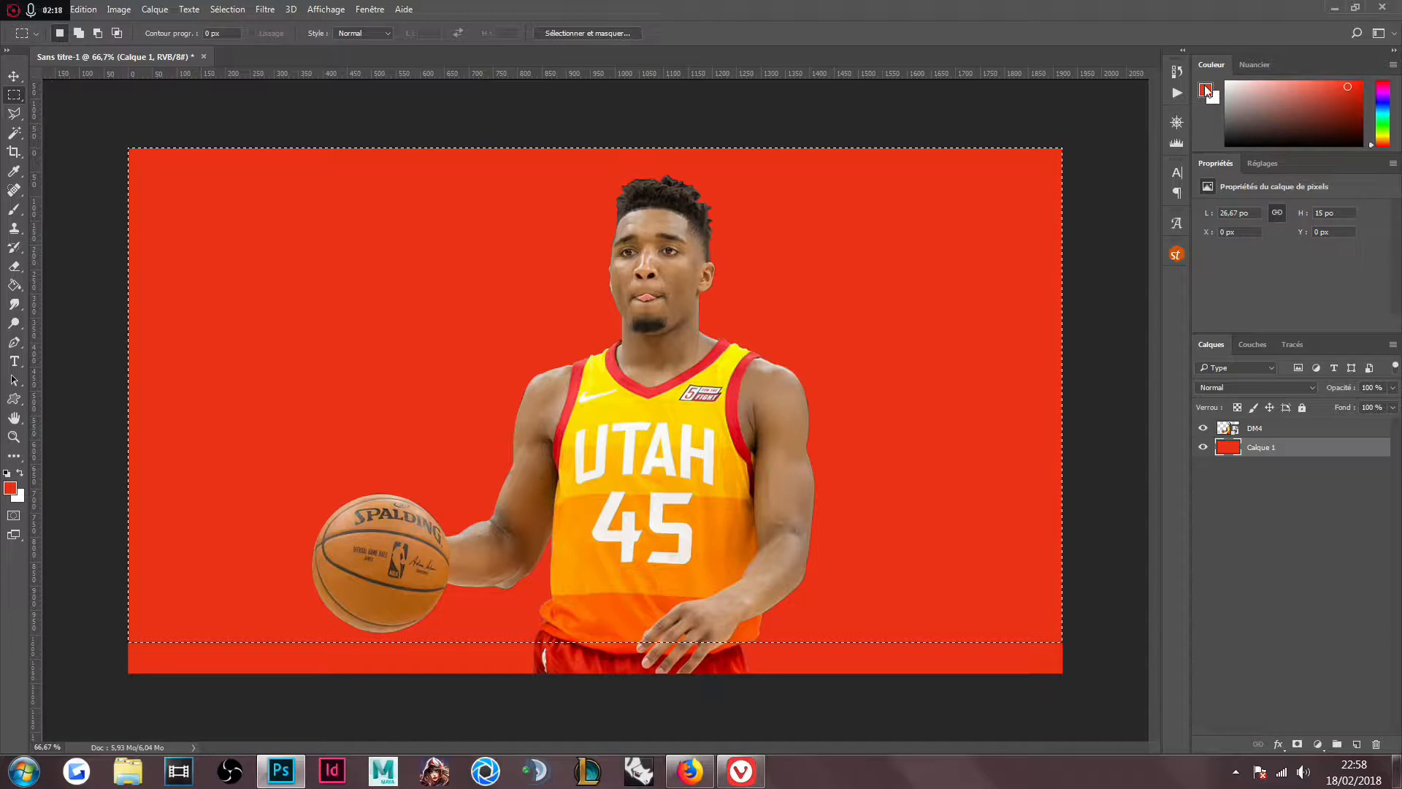
click(1206, 91)
click(617, 598)
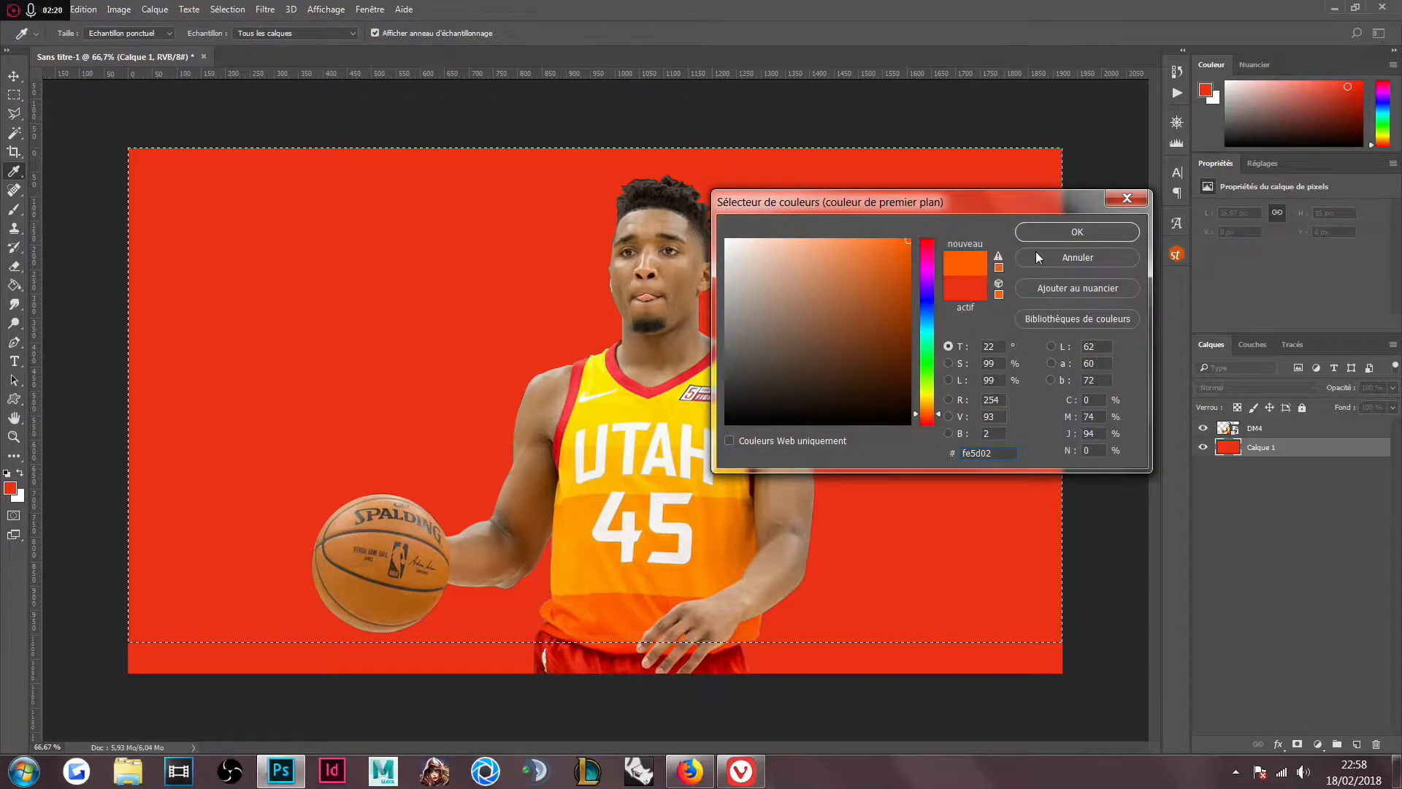
click(1048, 228)
click(14, 285)
click(451, 300)
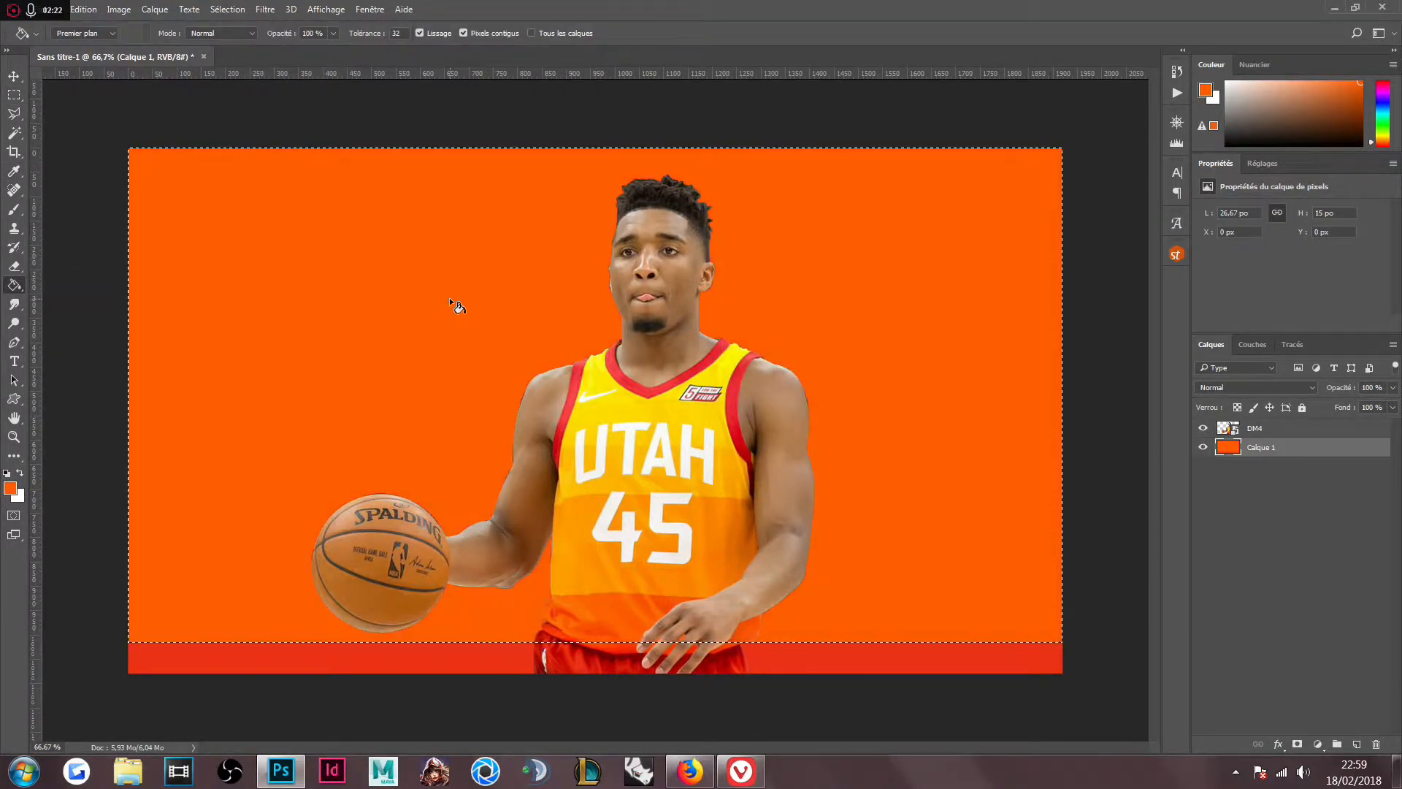
- Select the background from the top down to the jersey's lowest colour break and fill it with the jersey's lighter orange
click(14, 94)
click(52, 259)
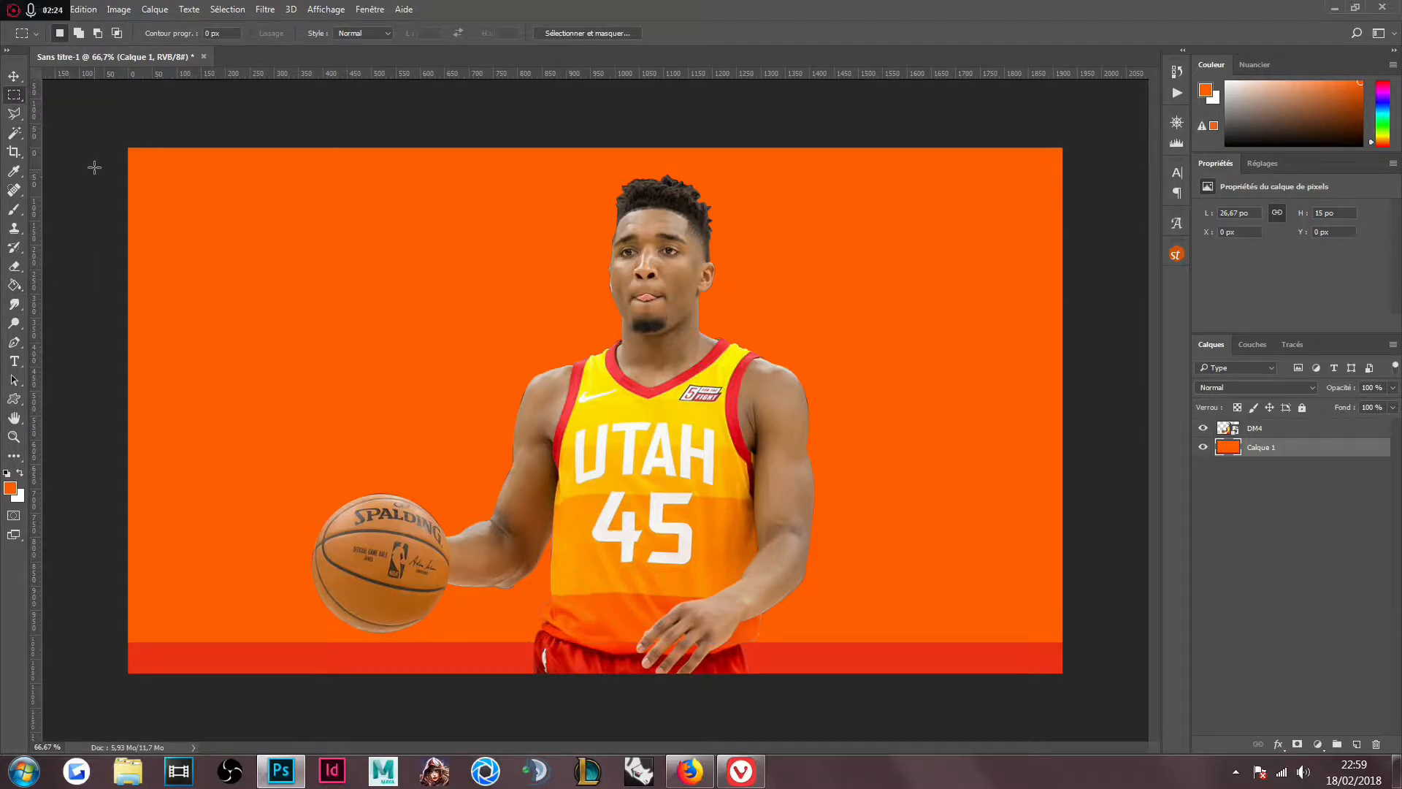
mouse_move(234, 200)
mouse_down()
mouse_move(970, 470)
mouse_move(1168, 596)
mouse_up()
click(1206, 90)
click(585, 547)
click(1077, 231)
click(14, 285)
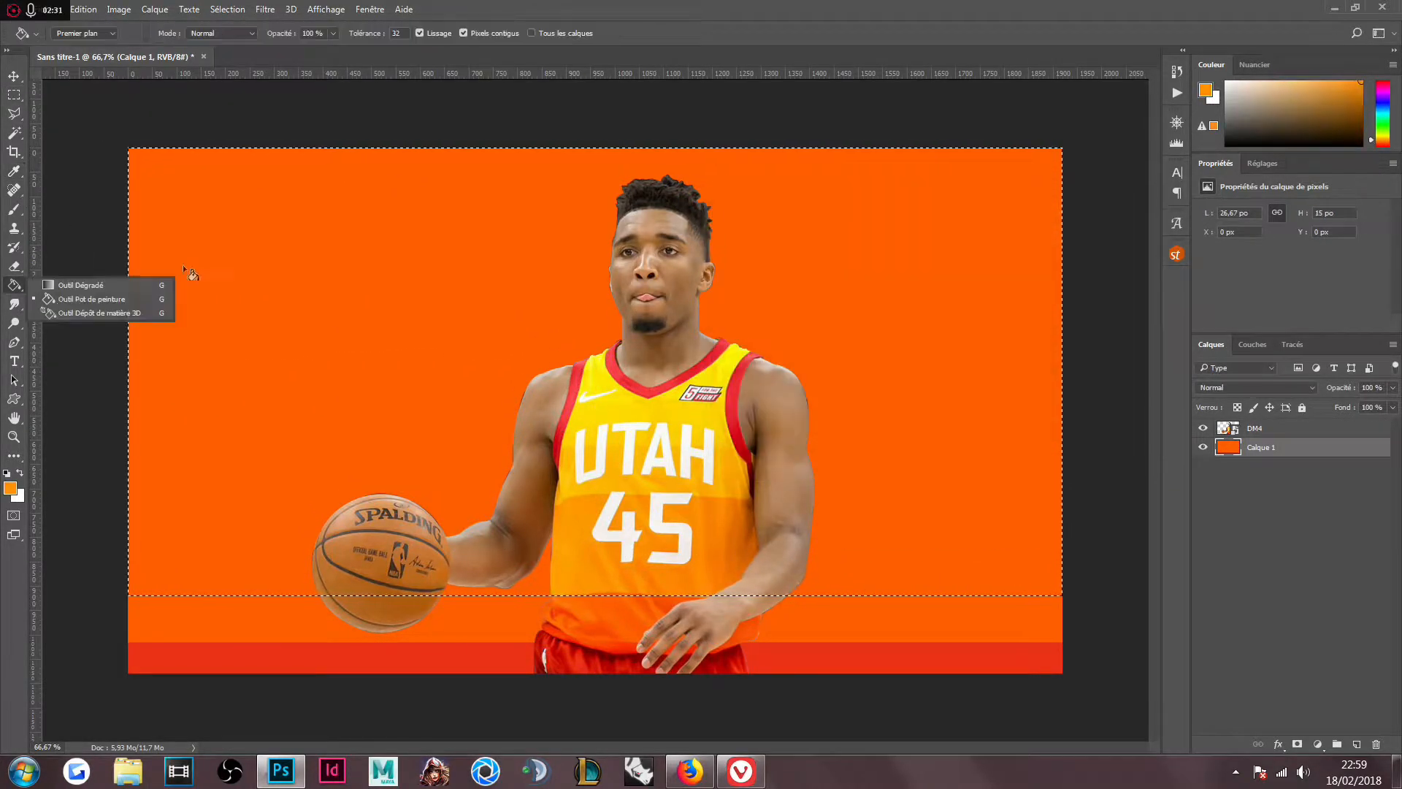
click(433, 175)
- Select the background from the top down to the jersey number's upper edge and fill it with amber yellow
click(14, 95)
click(326, 109)
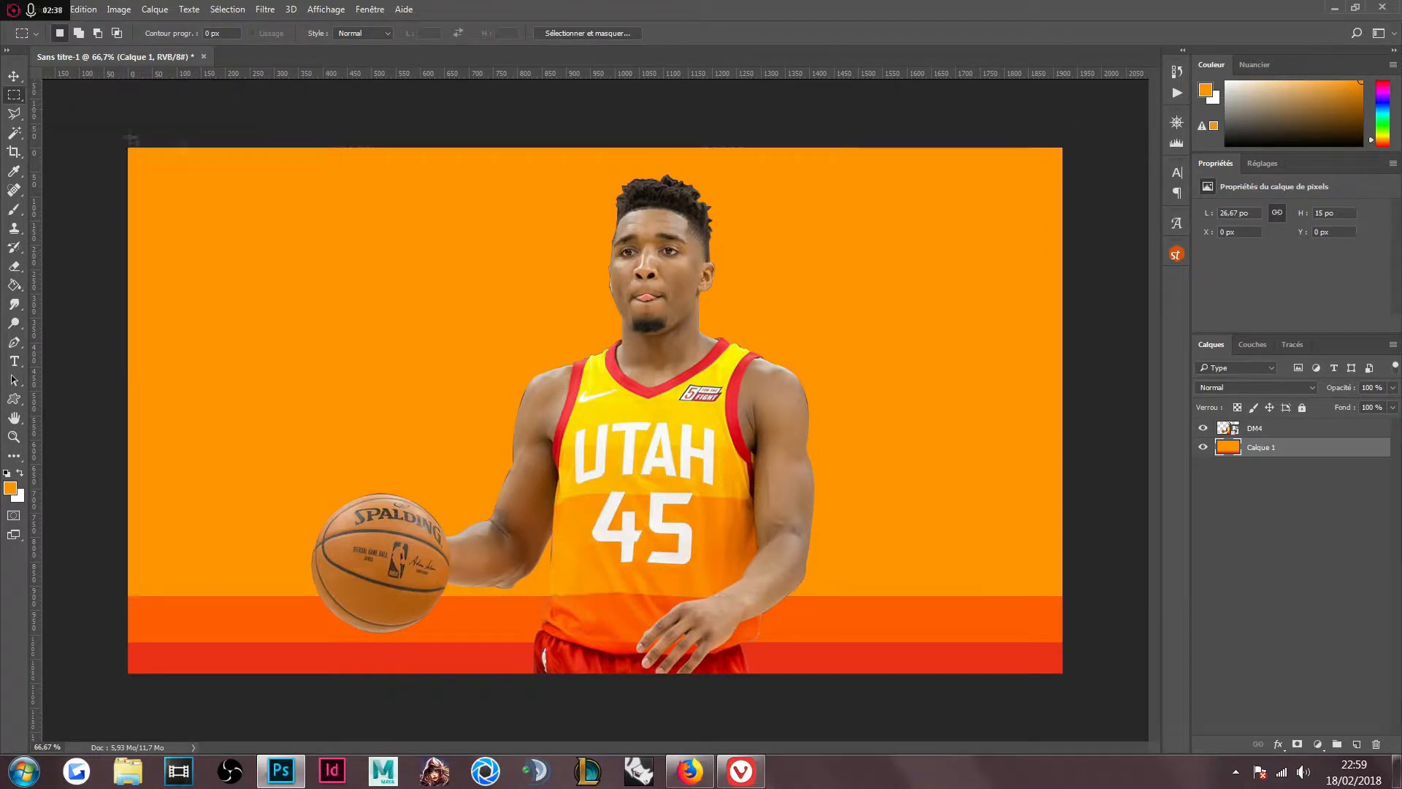
drag(126, 145, 1238, 494)
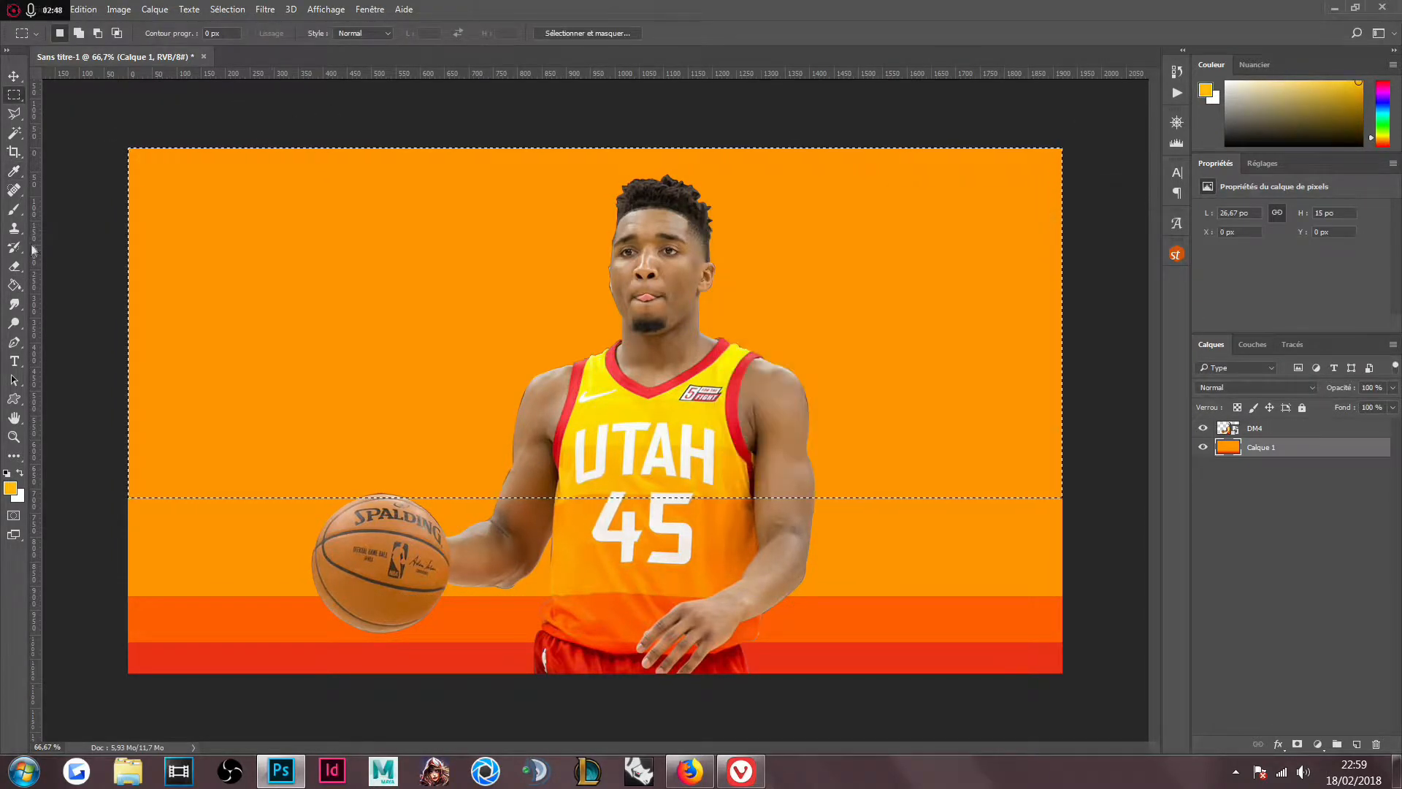
click(511, 371)
- Select the background from the top down to the middle of the UTAH lettering and fill it with yellow #ffdb01
key(m)
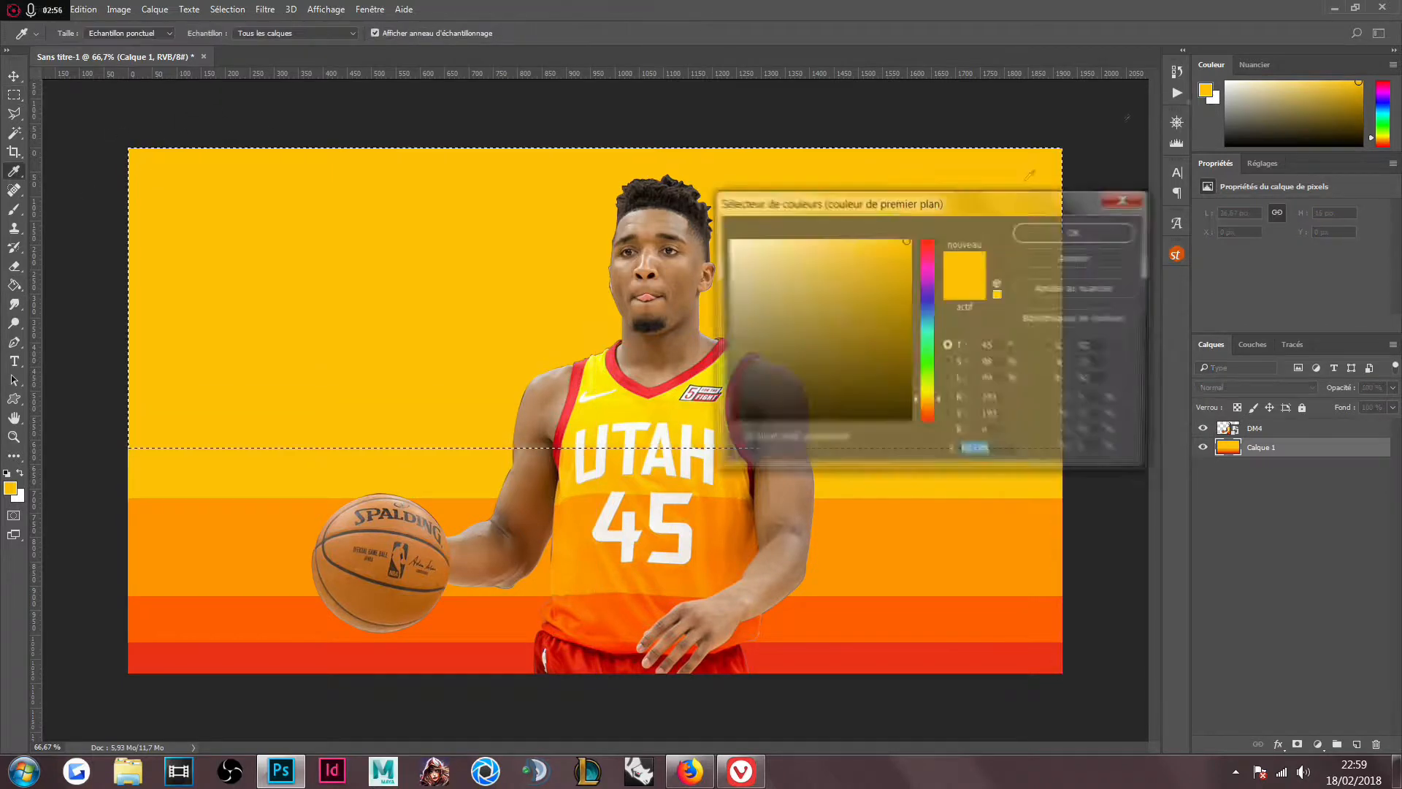
key(Return)
key(alt+BackSpace)
key(ctrl+d)
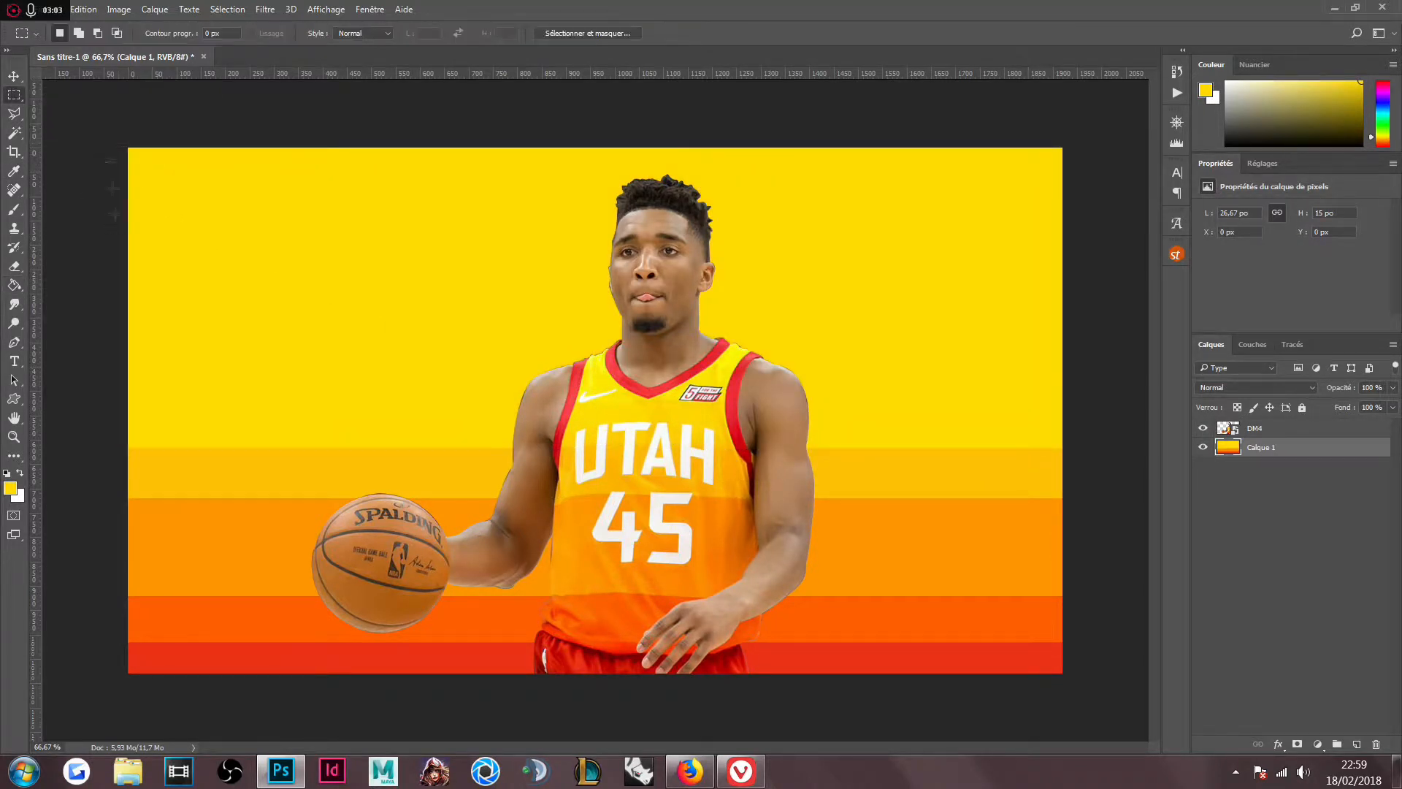
- Select the background from the top down to the jersey's chest logos, fill it with brighter yellow, and deselect
drag(128, 148, 1118, 400)
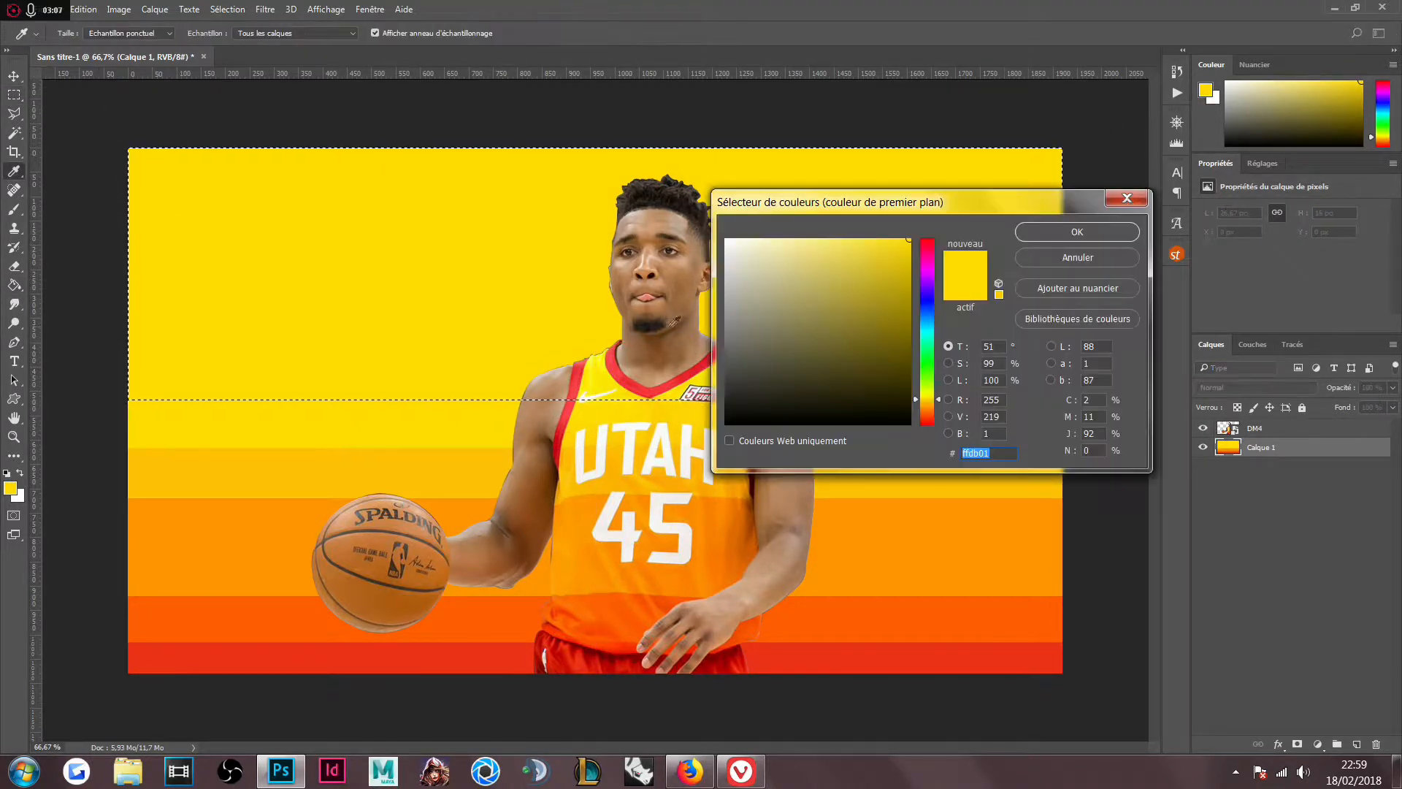
key(Return)
key(g)
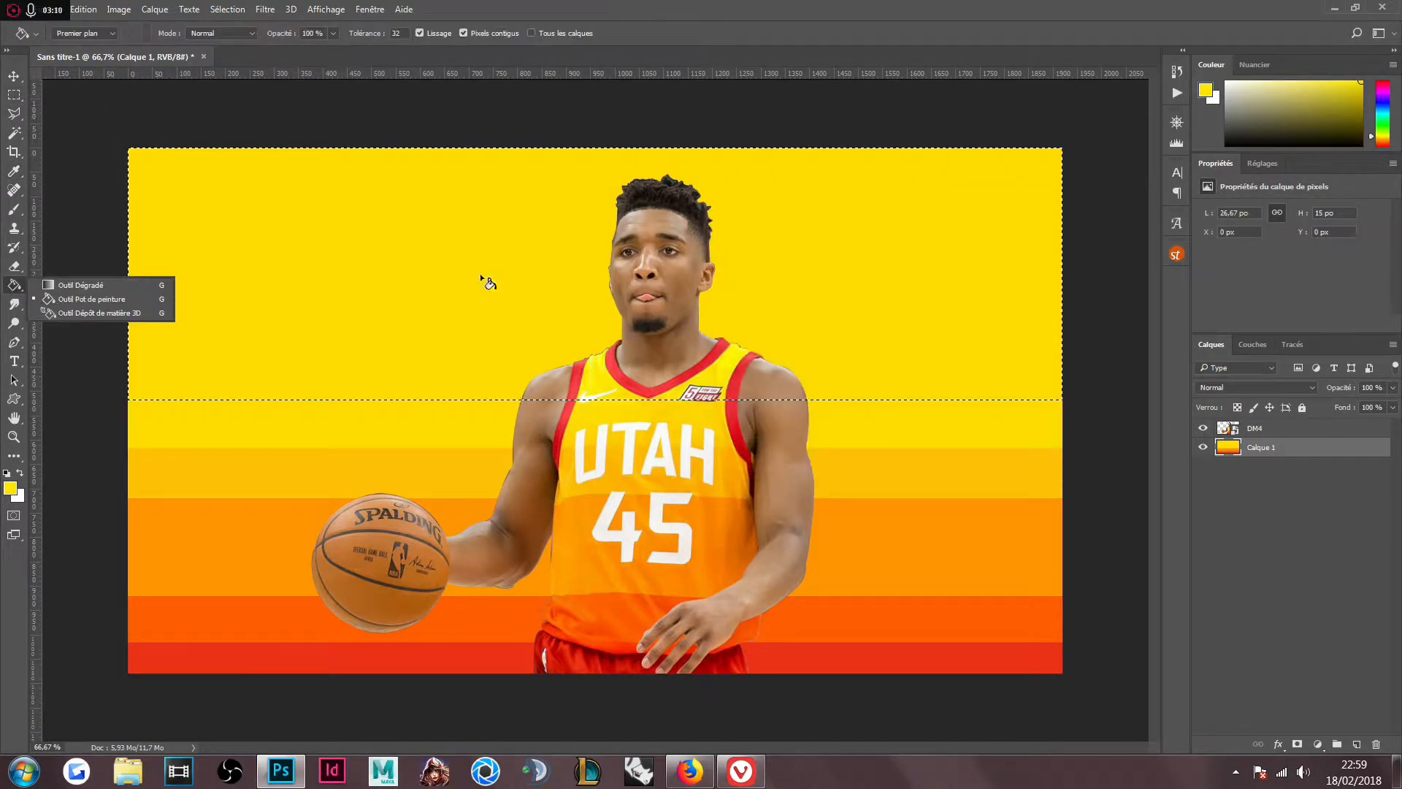
click(482, 277)
key(ctrl+d)
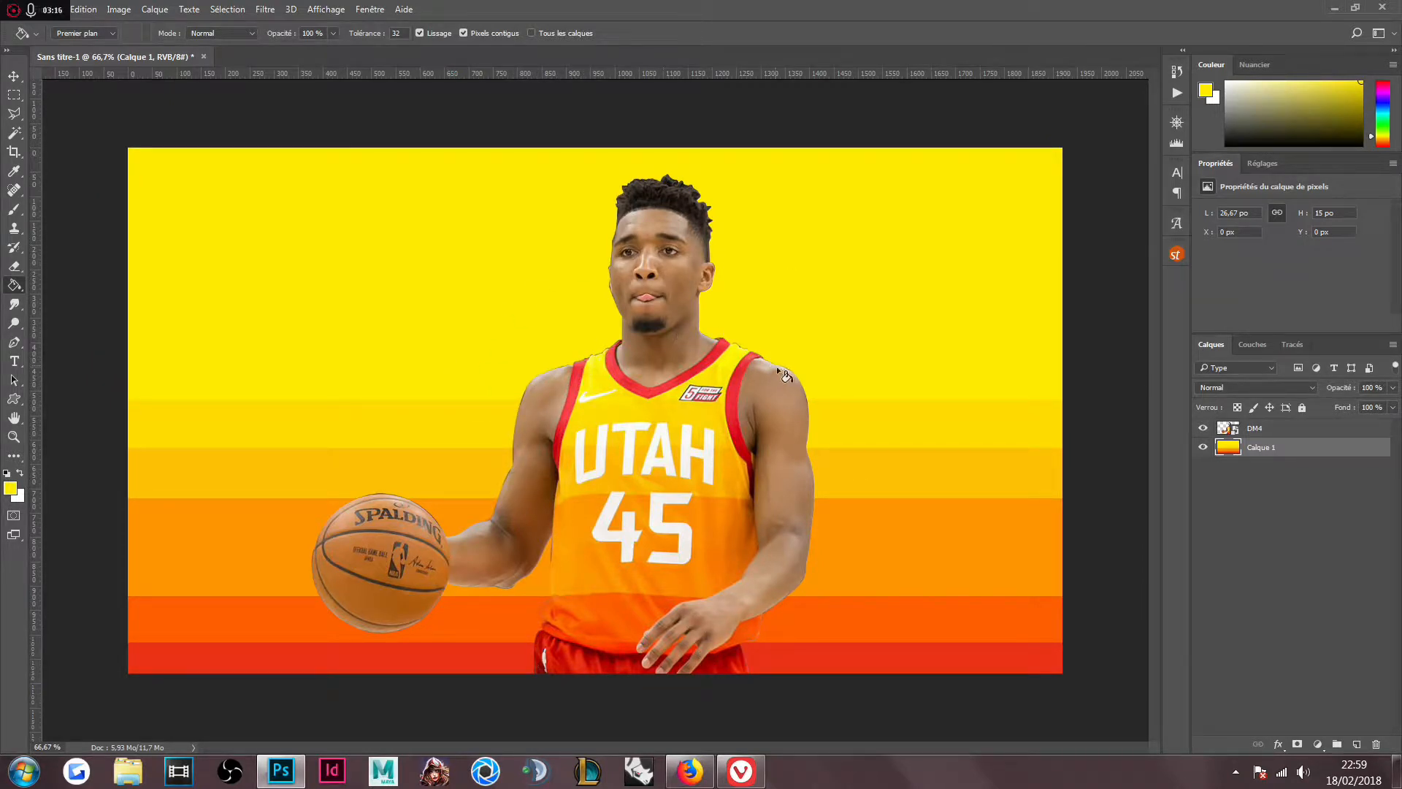
- Rasterize the DM4 smart object layer for use with the Eraser tool
click(1256, 432)
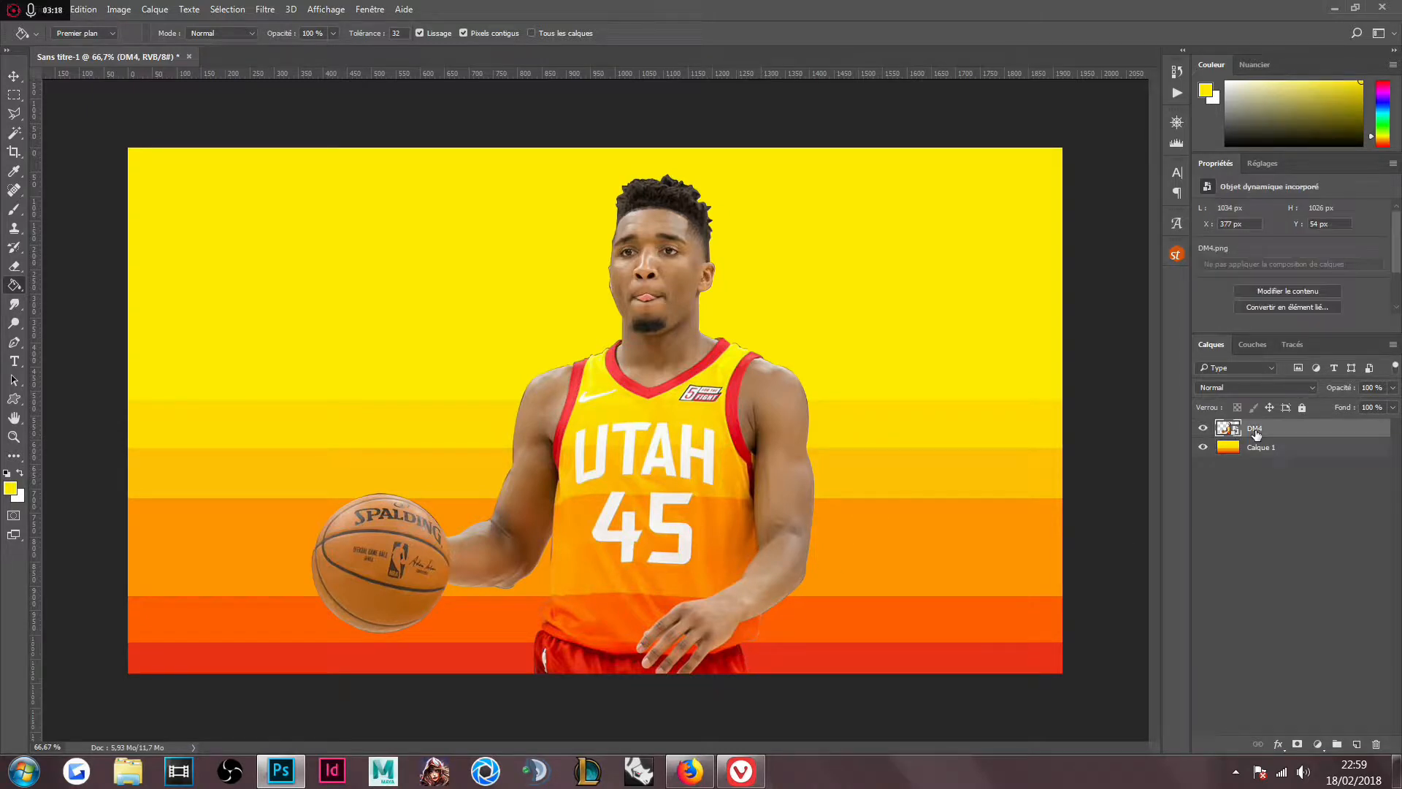
click(16, 268)
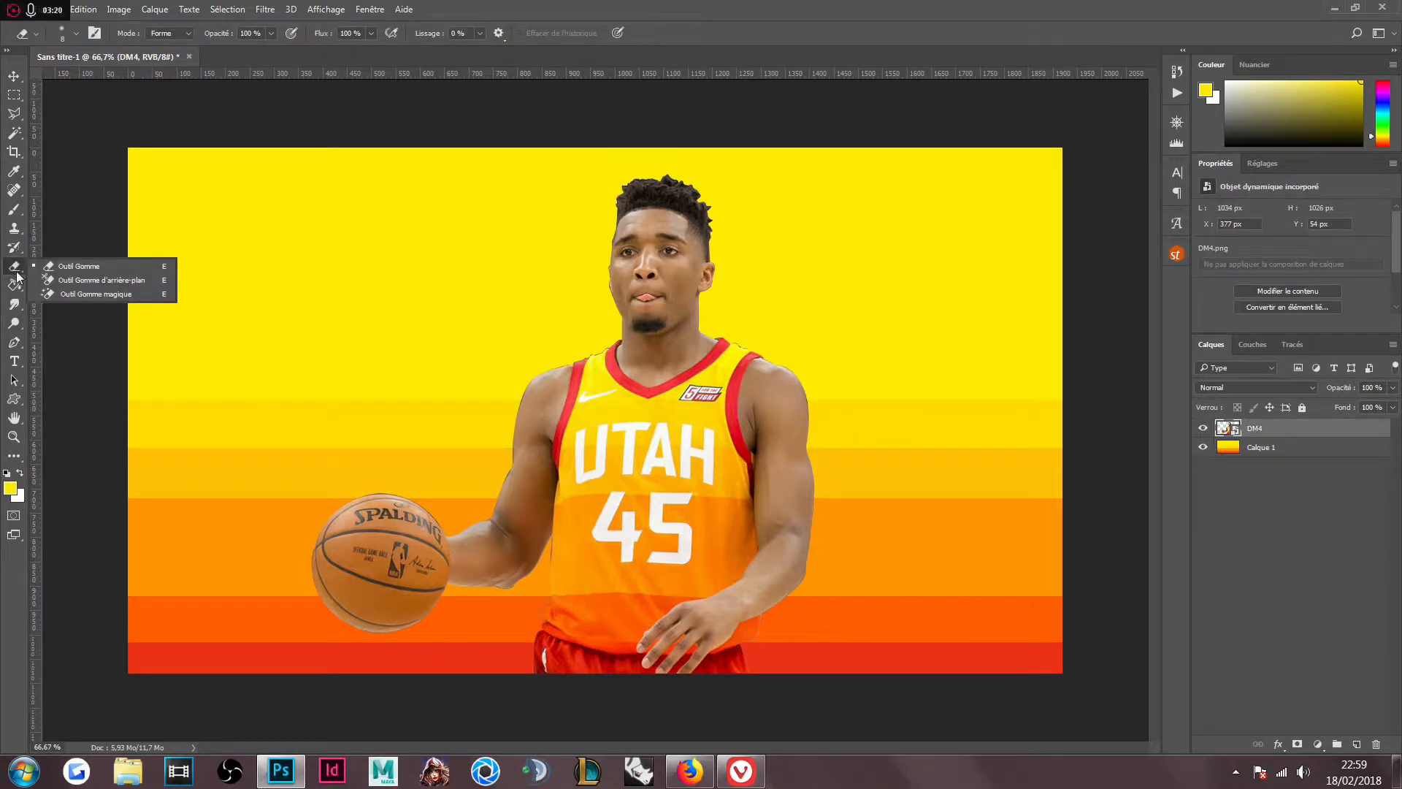
click(535, 401)
click(686, 302)
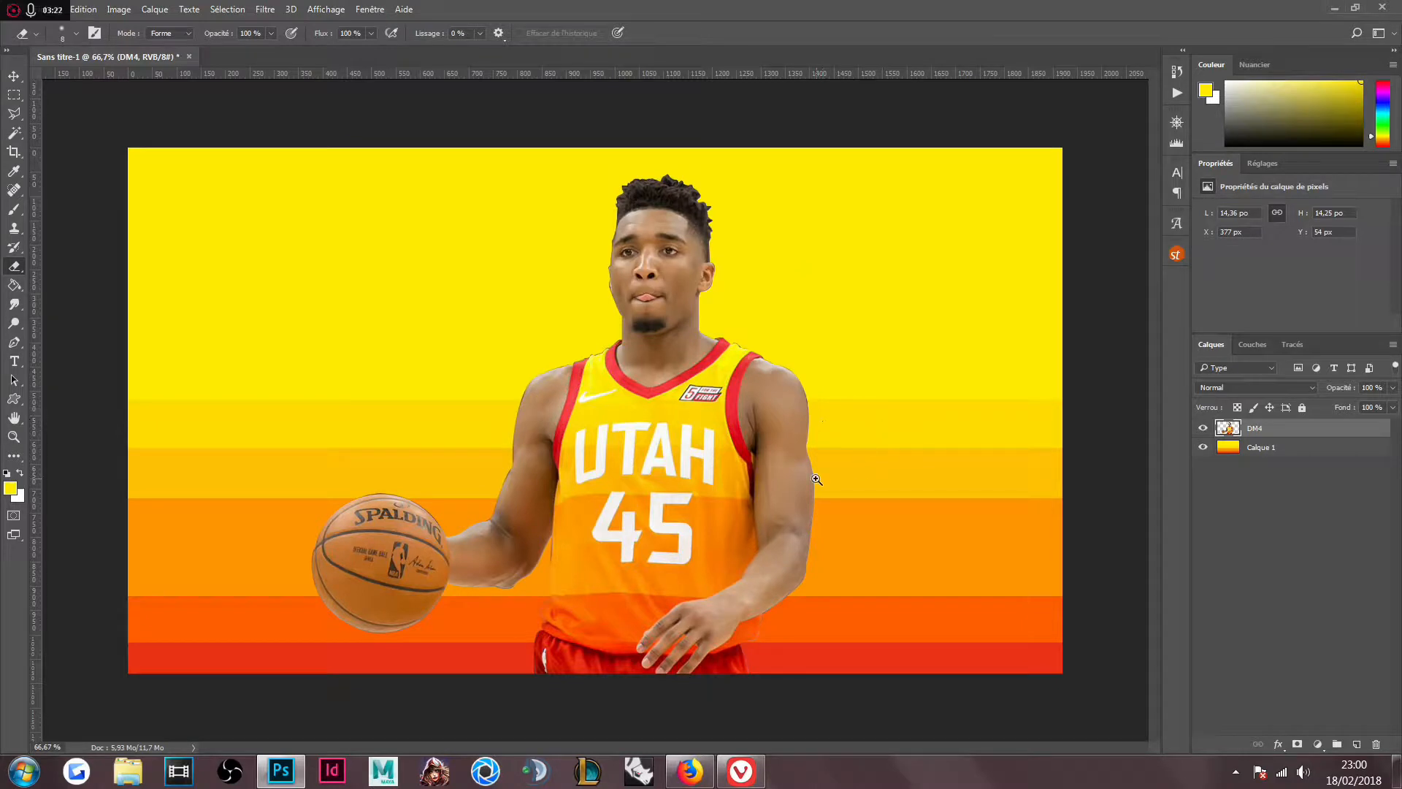
- Erase the dark fringe along the outer forearm and elbow and the loose jersey edge beside the hand with a soft 19 px eraser
drag(828, 473, 932, 453)
drag(833, 516, 850, 256)
drag(858, 406, 880, 339)
right_click(927, 407)
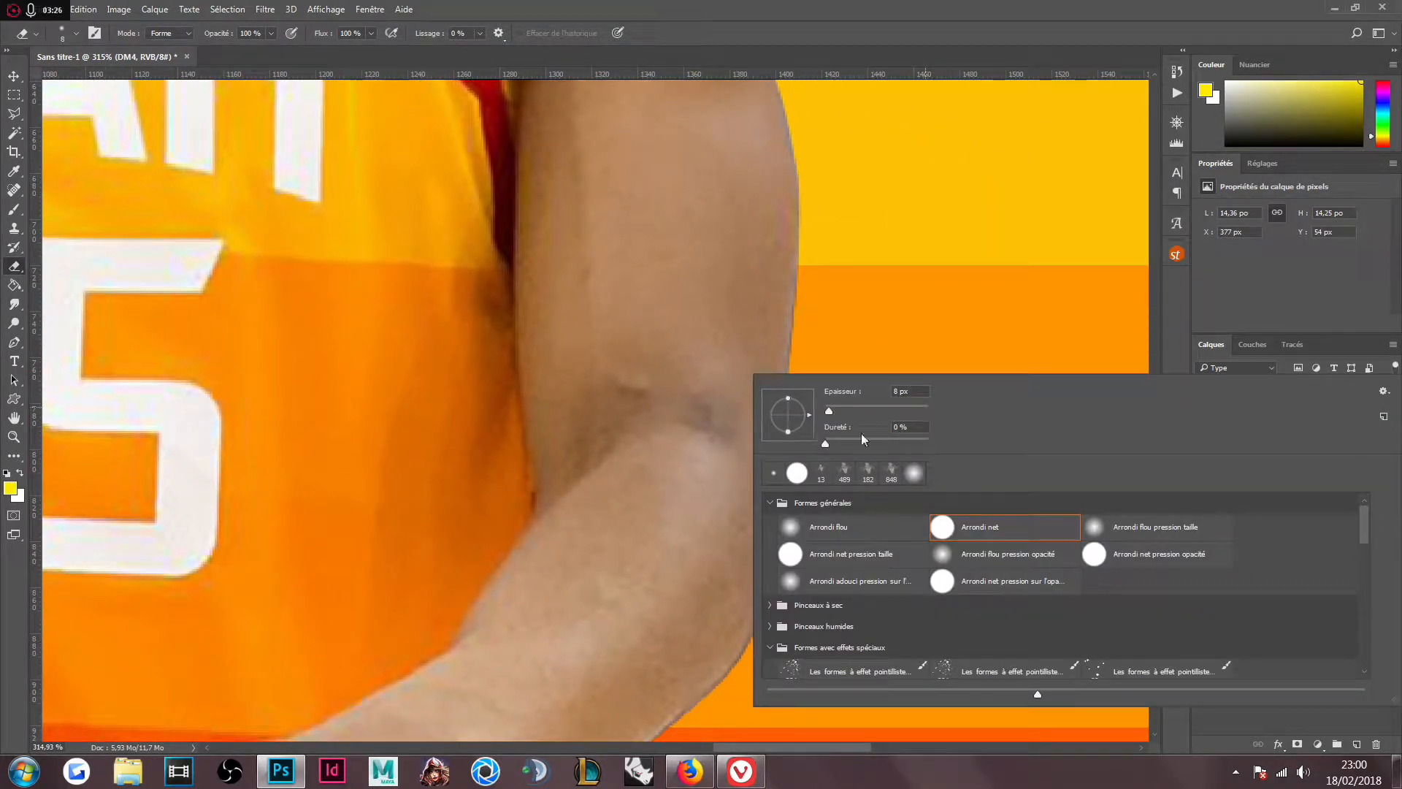
click(879, 331)
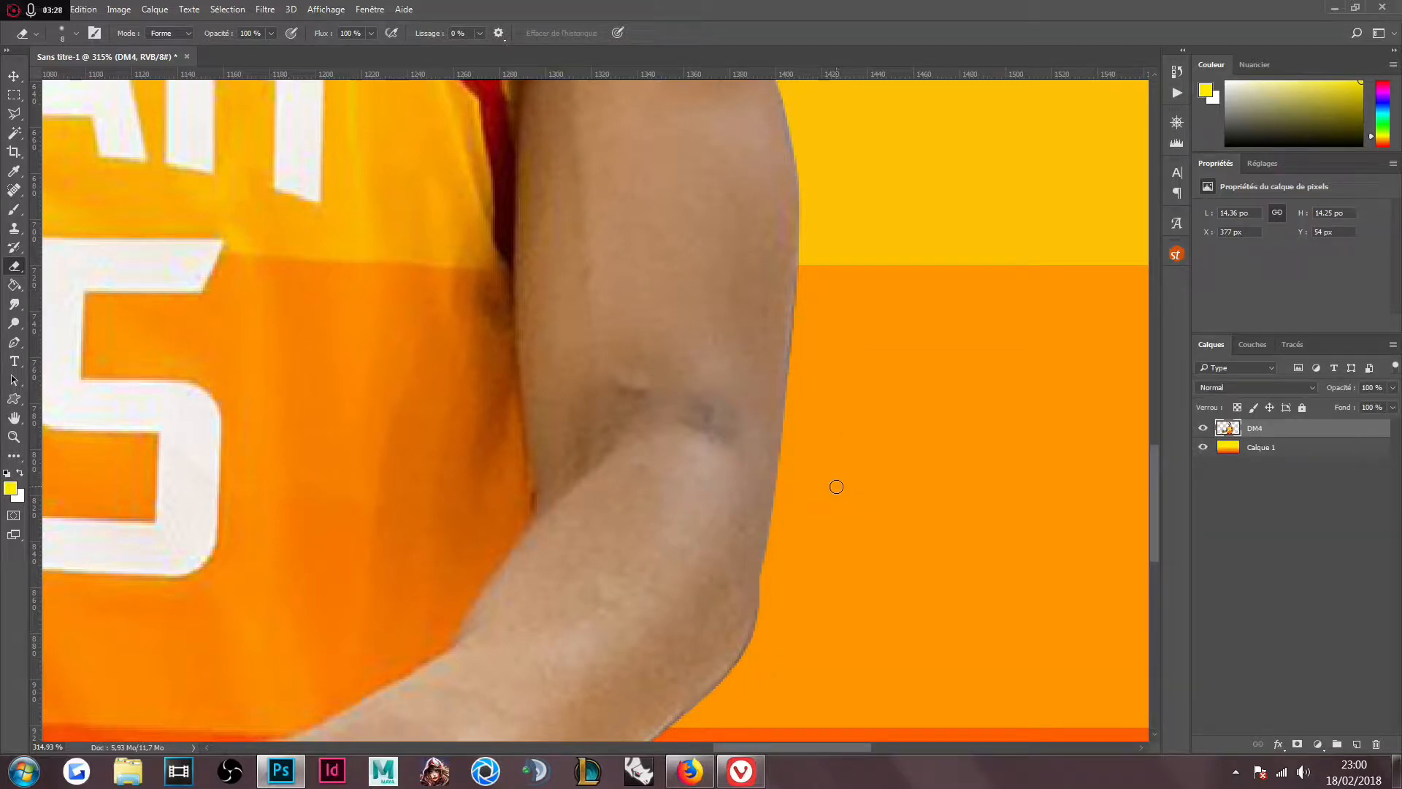
drag(836, 486, 848, 485)
drag(829, 589, 876, 345)
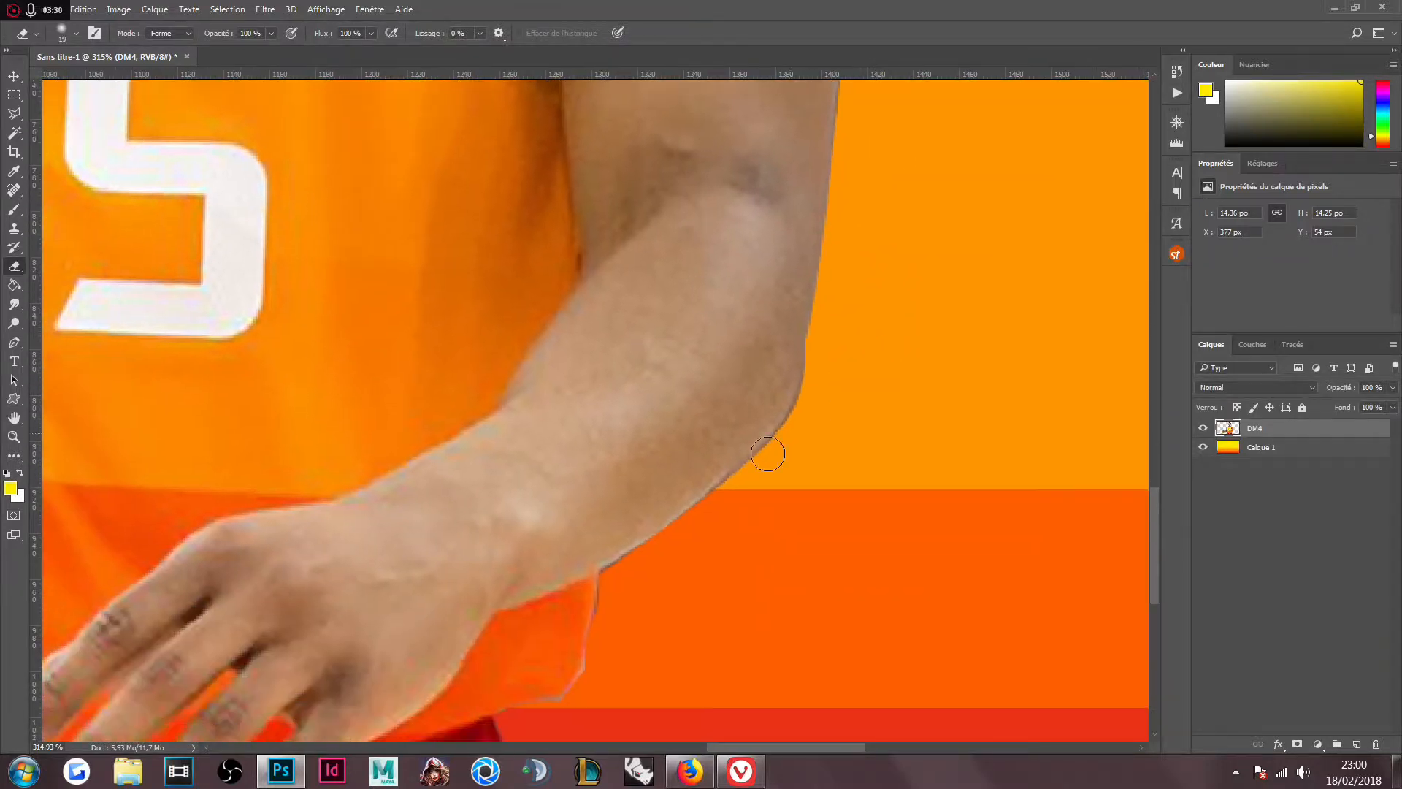
mouse_move(574, 713)
mouse_down()
mouse_move(500, 727)
mouse_move(580, 702)
mouse_move(614, 584)
mouse_move(789, 456)
mouse_move(842, 346)
mouse_move(817, 443)
mouse_move(798, 440)
mouse_move(848, 300)
mouse_up()
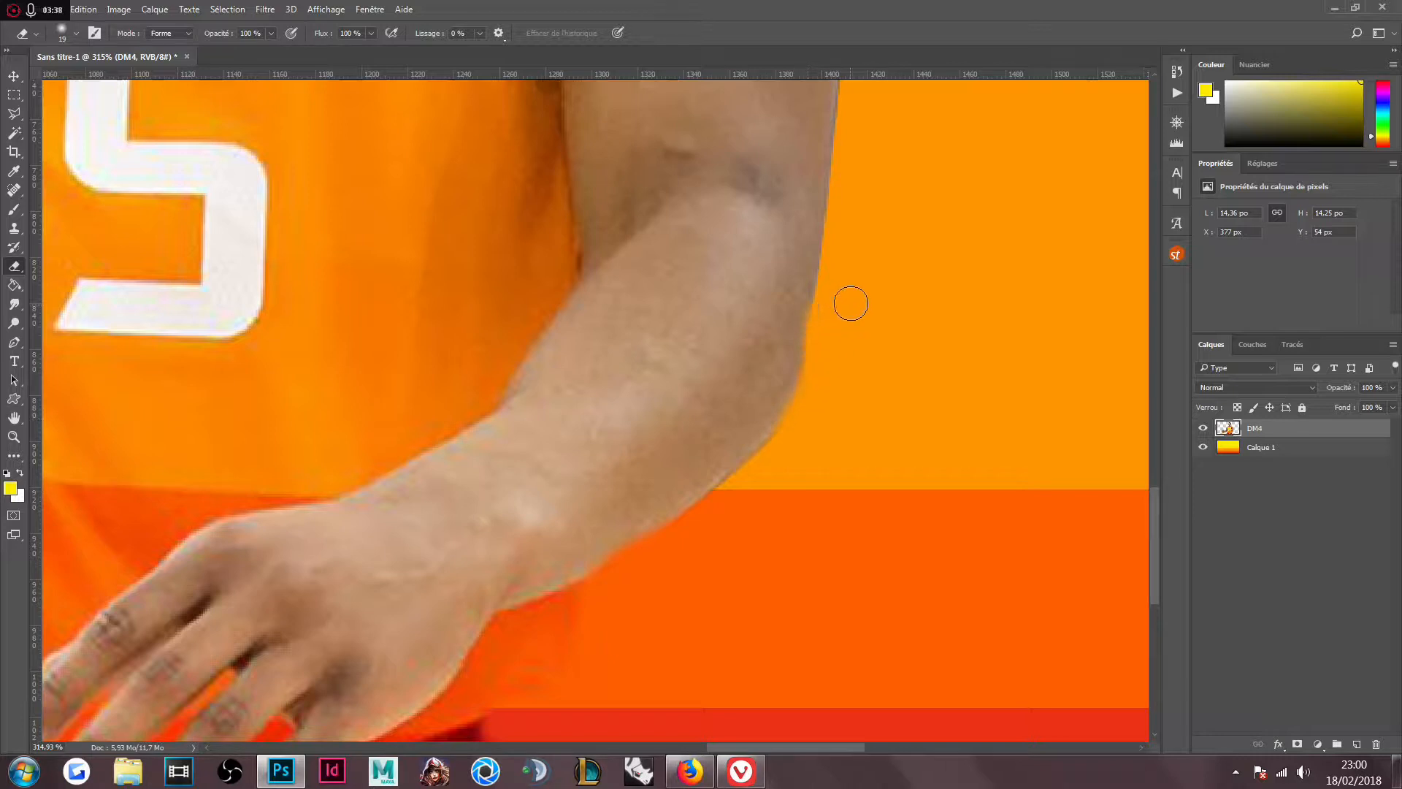
- Erase the dark outline along the outer upper arm, from the elbow up to the curve of the shoulder beside the 5 For The Fight patch
drag(904, 226, 896, 549)
mouse_move(831, 628)
mouse_down()
mouse_move(859, 352)
mouse_move(846, 173)
mouse_up()
drag(914, 228, 923, 595)
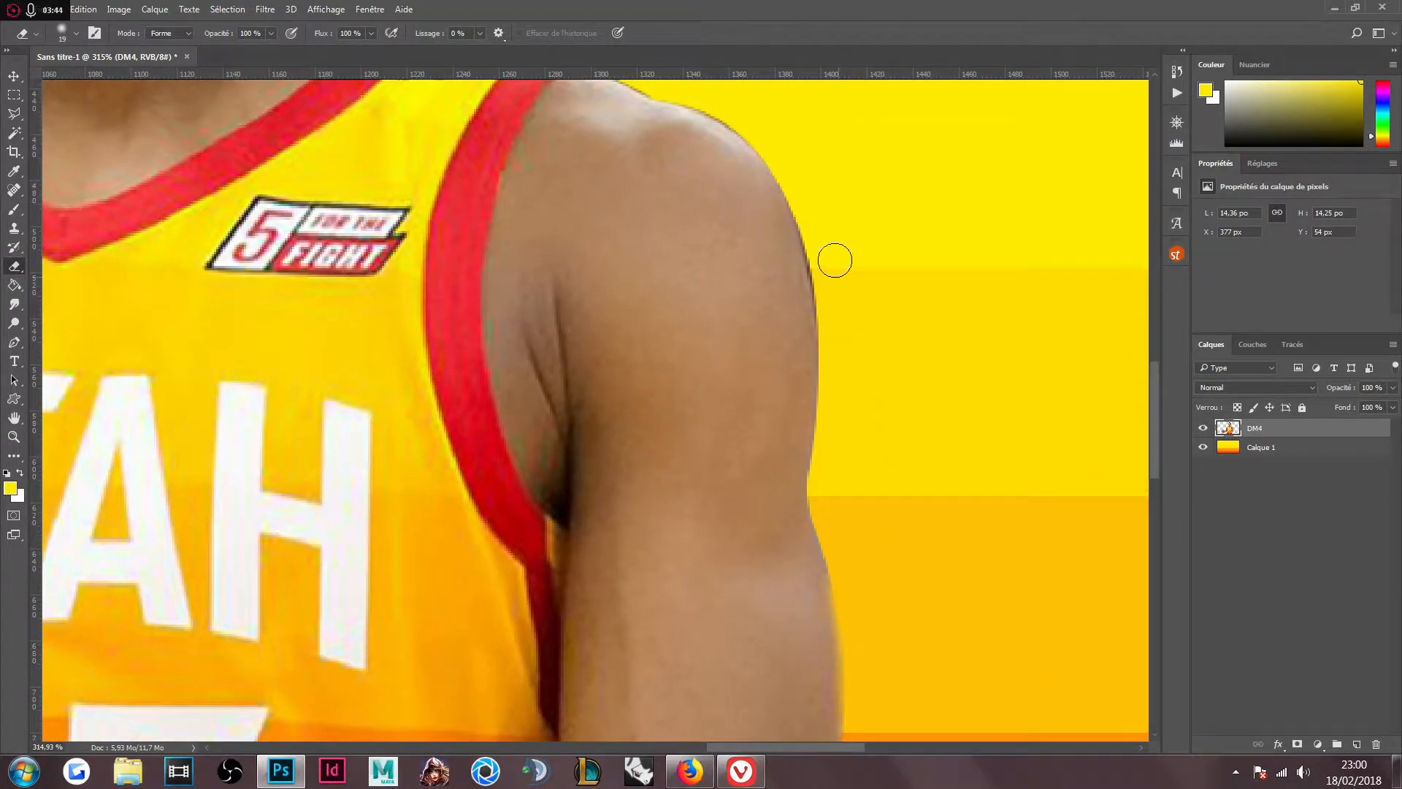
mouse_move(737, 112)
mouse_down()
mouse_move(776, 147)
mouse_move(822, 239)
mouse_move(842, 373)
mouse_move(833, 507)
mouse_move(859, 583)
mouse_up()
drag(862, 318, 916, 623)
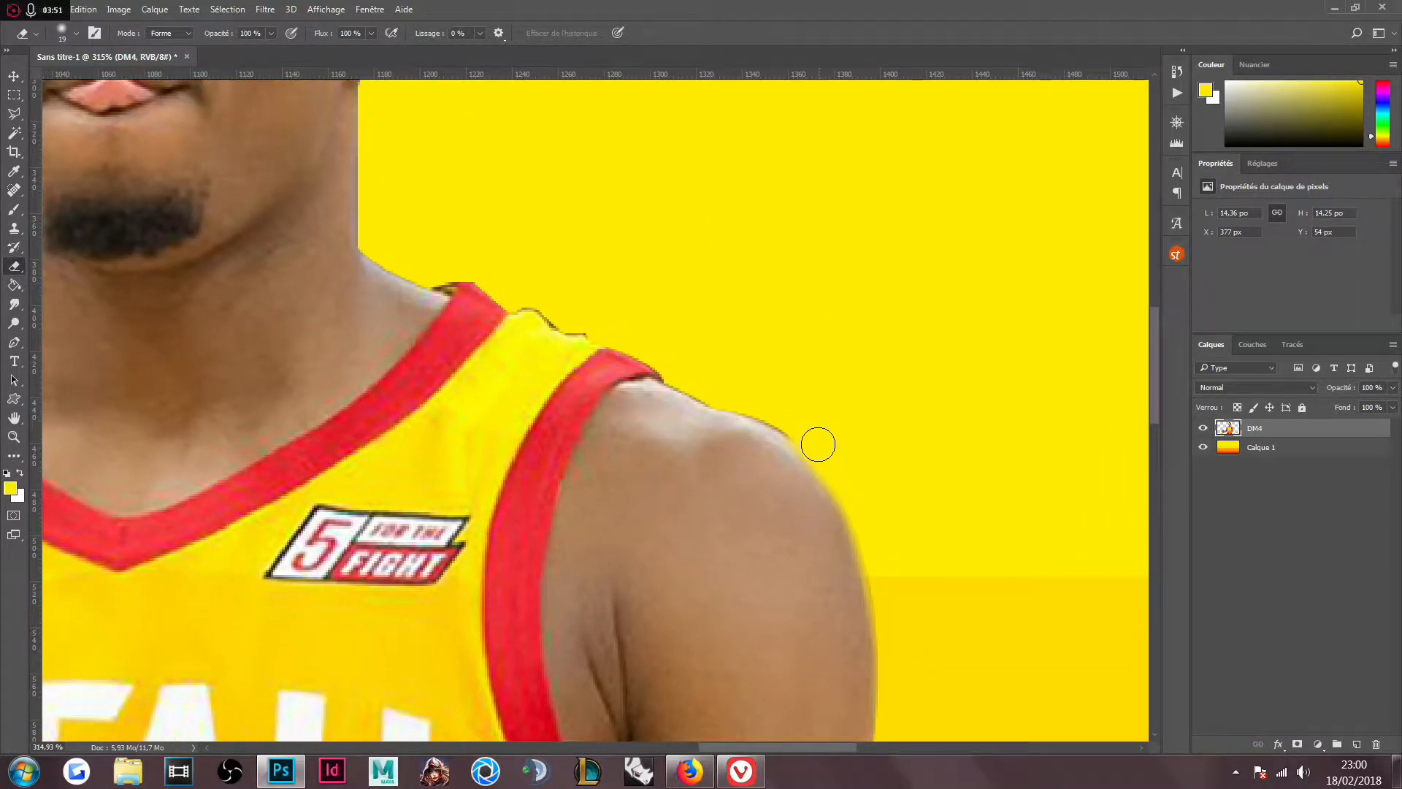
mouse_move(797, 424)
mouse_down()
mouse_move(676, 369)
mouse_move(648, 338)
mouse_move(523, 297)
mouse_move(585, 317)
mouse_move(558, 427)
mouse_up()
drag(704, 540, 658, 501)
drag(754, 530, 751, 611)
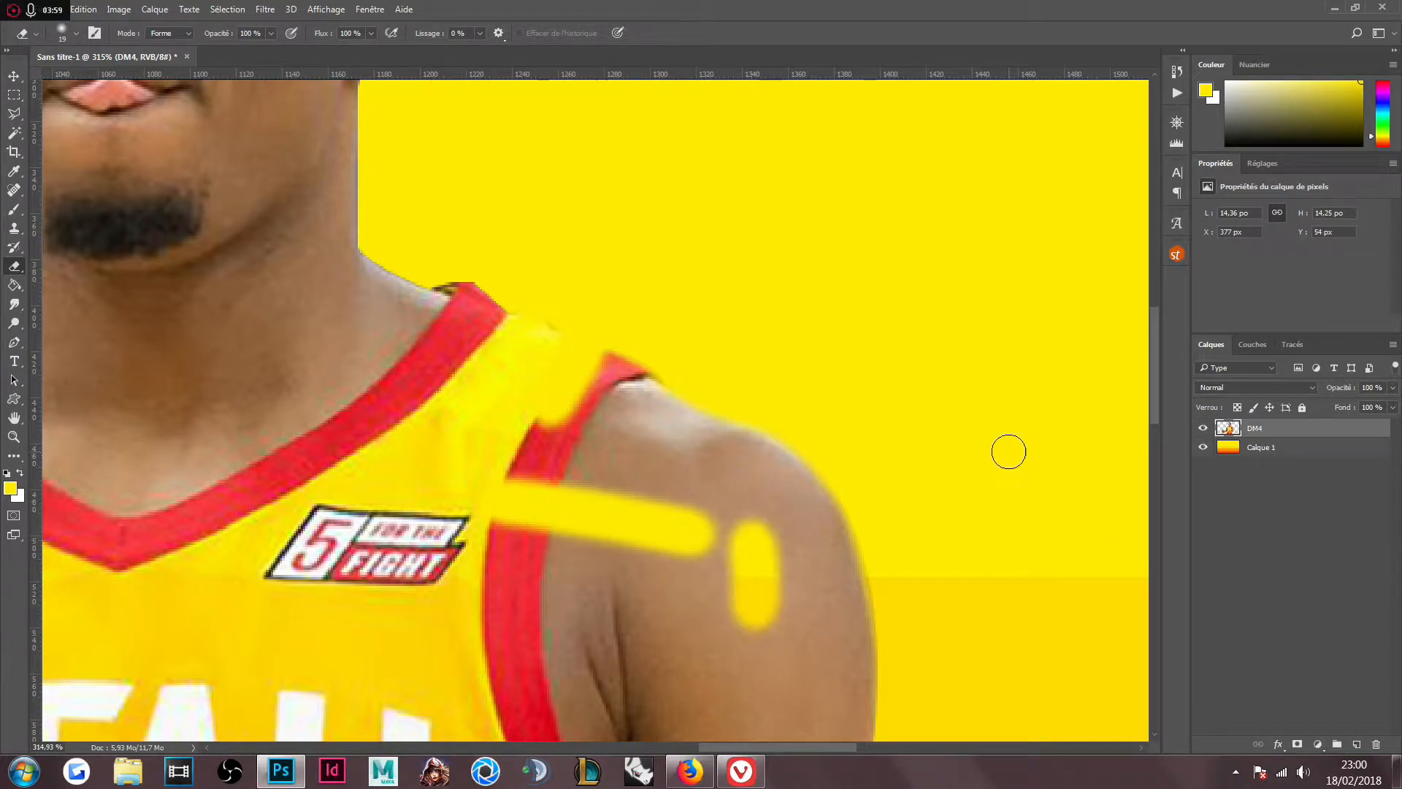
key(ctrl+z)
key(ctrl+z)
key(ctrl+z)
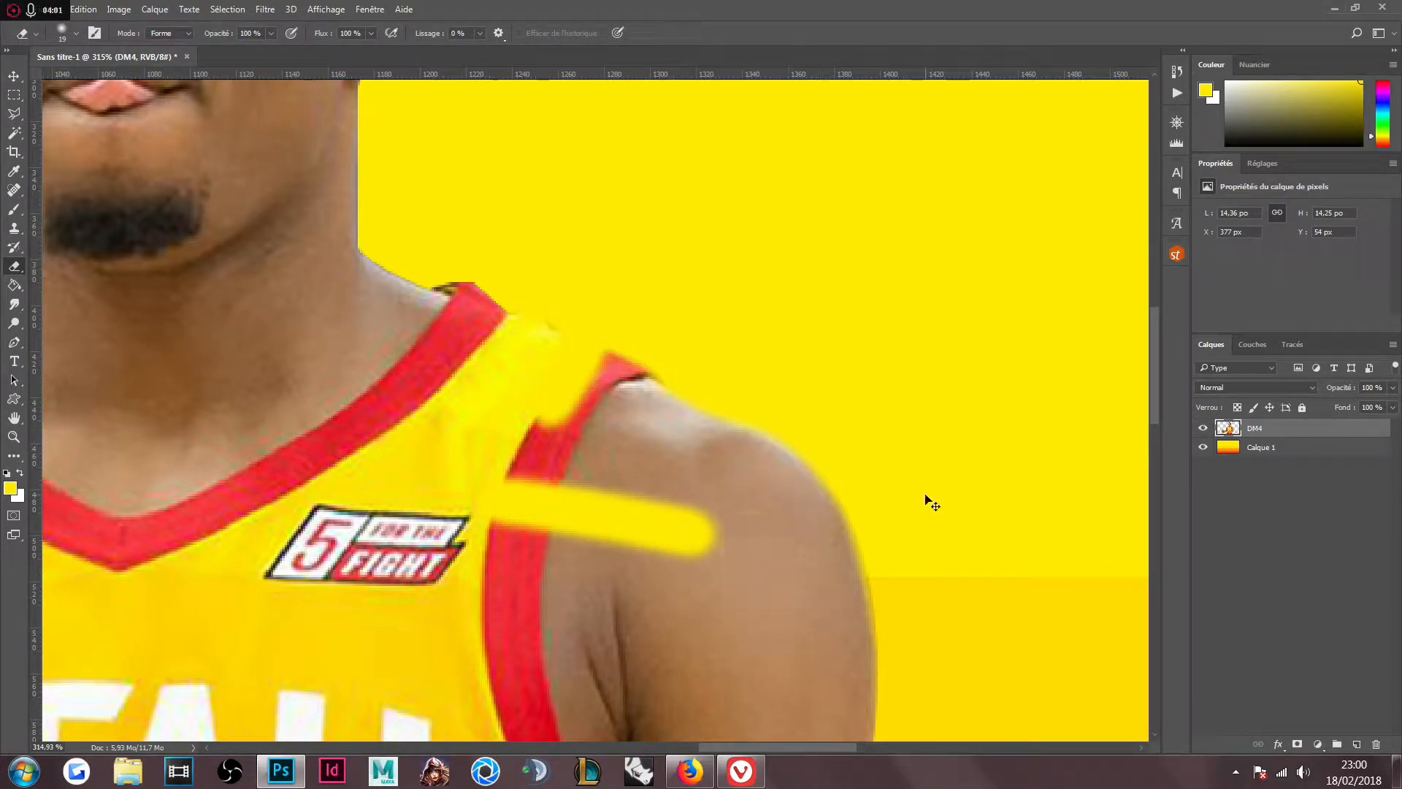
key(ctrl+z)
key(ctrl+z)
key(ctrl+z)
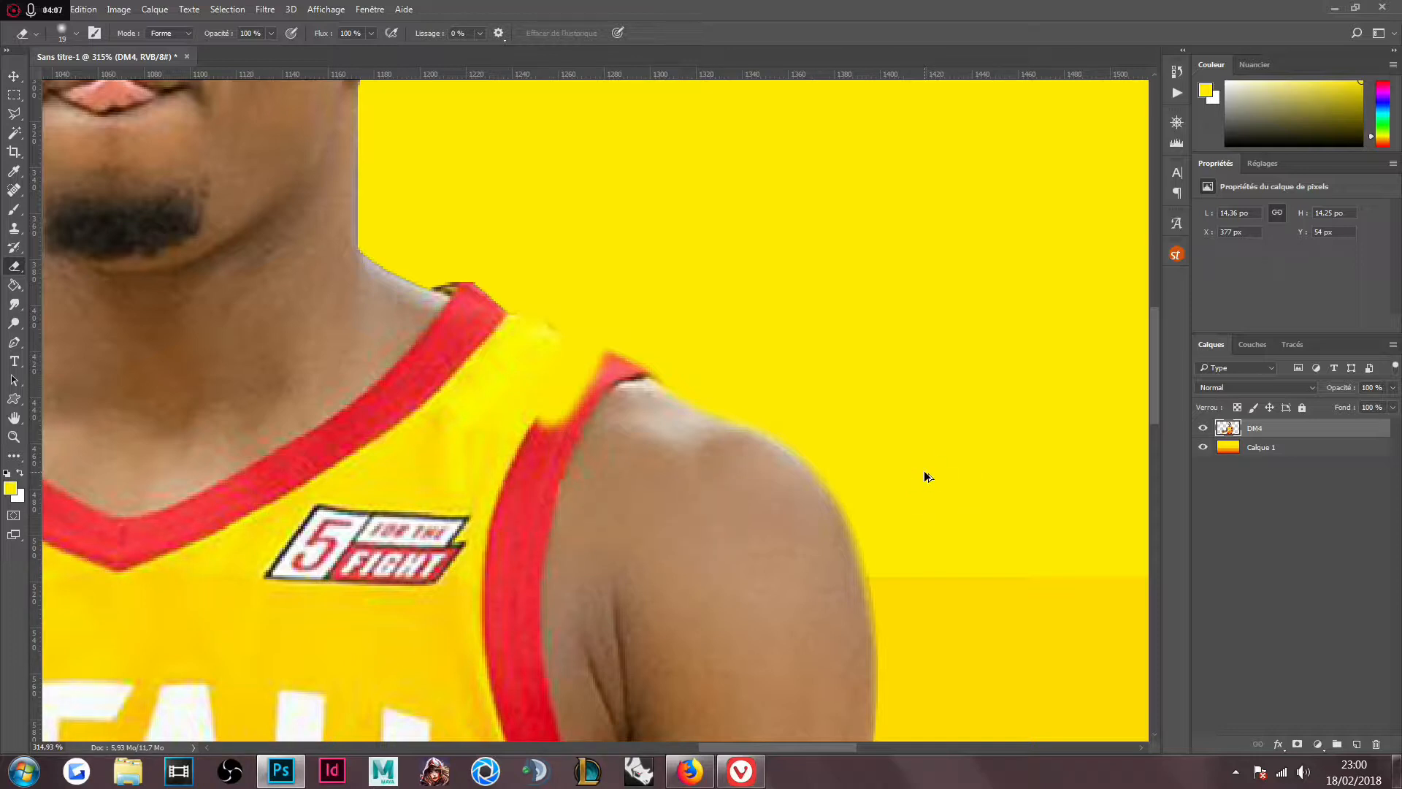
key(ctrl+z)
key(ctrl+z)
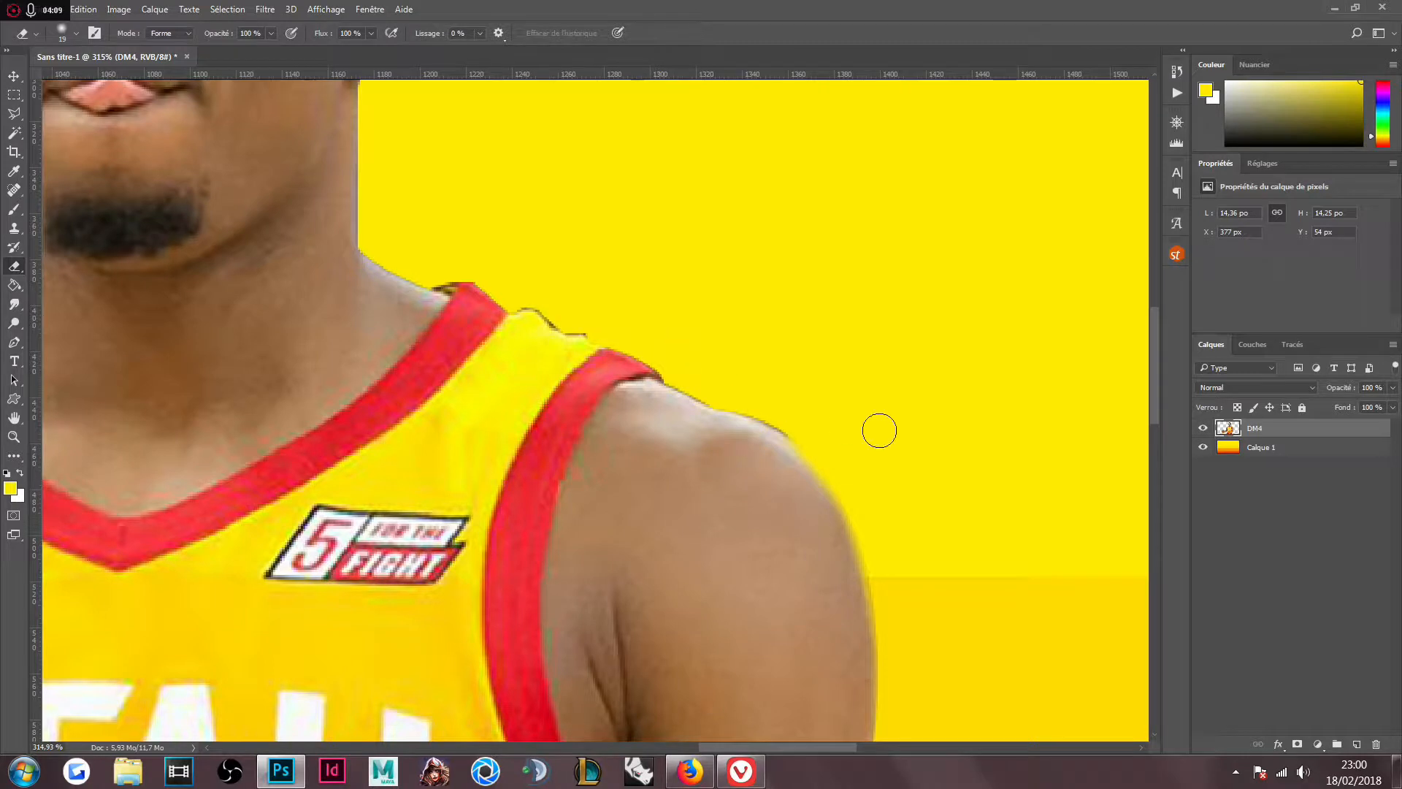
- Erase the dark fringe along the shoulder and jersey strap beside the 5 For The Fight patch, and soften the outline of the hair
mouse_move(779, 418)
mouse_down()
mouse_move(591, 314)
mouse_move(401, 250)
mouse_up()
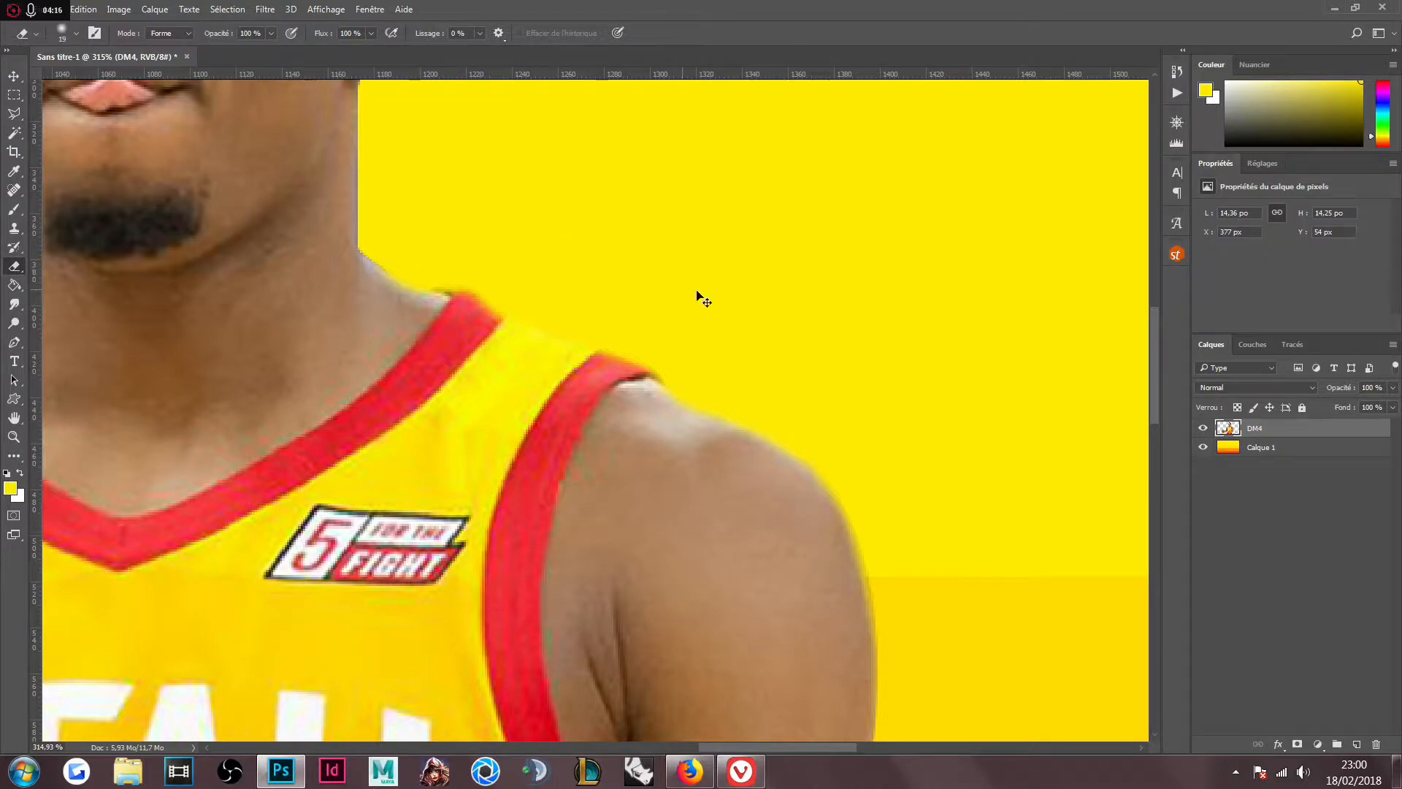
key(ctrl+0)
ctrl+space+drag(625, 313, 574, 322)
drag(728, 372, 857, 491)
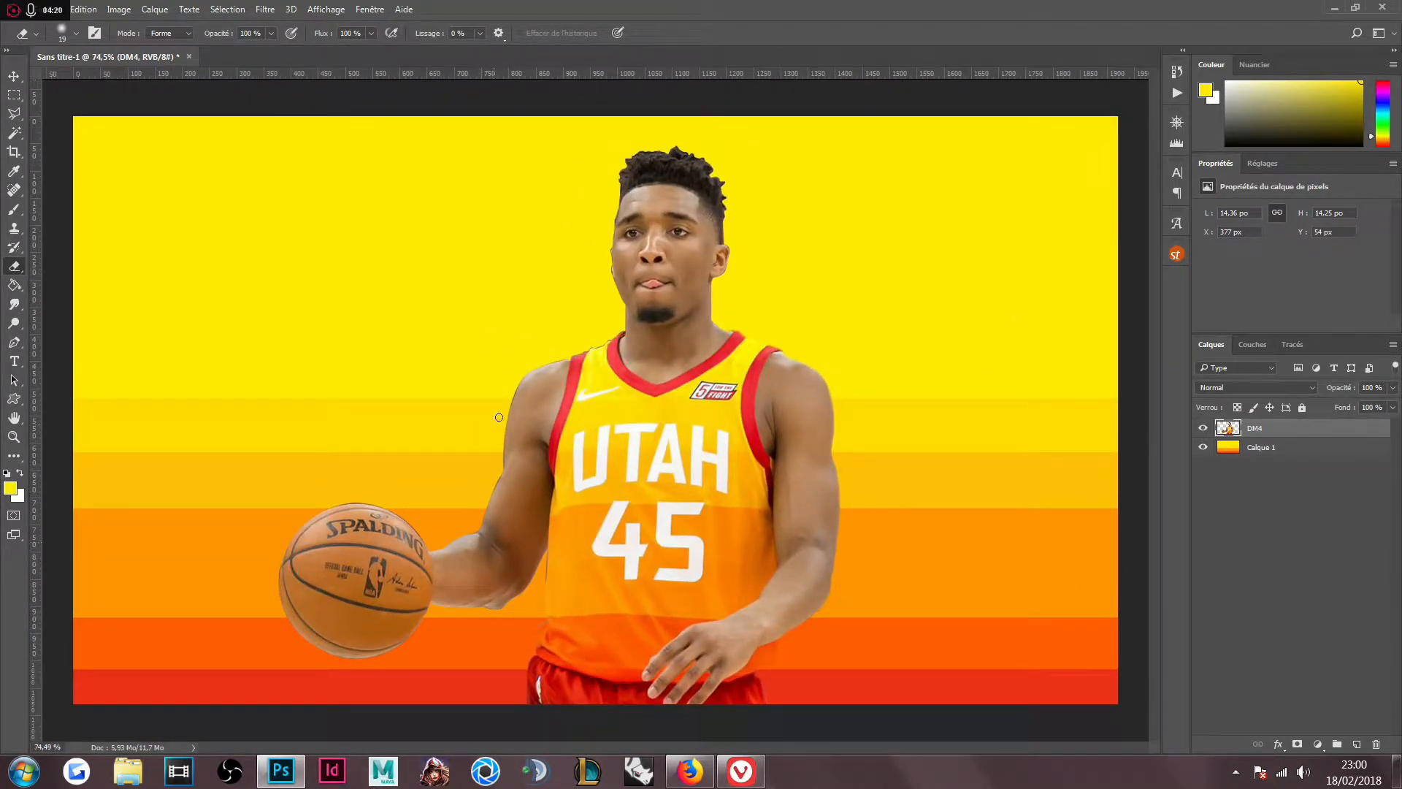
mouse_move(687, 325)
mouse_down()
mouse_move(798, 322)
mouse_move(837, 399)
mouse_up()
mouse_move(765, 476)
mouse_down()
mouse_move(810, 447)
mouse_move(861, 360)
mouse_move(873, 200)
mouse_move(917, 342)
mouse_move(976, 730)
mouse_up()
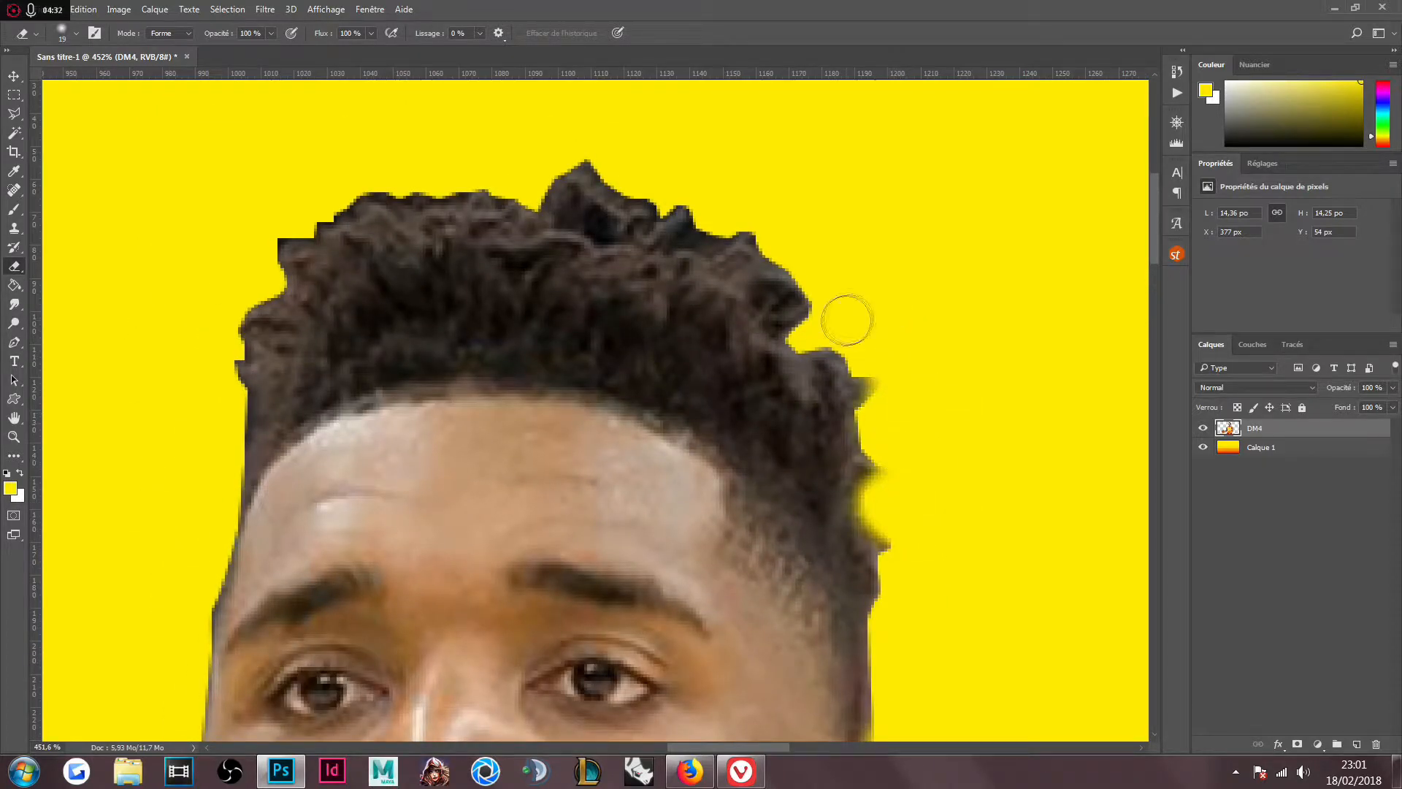
mouse_move(655, 174)
mouse_down()
mouse_move(537, 148)
mouse_move(303, 198)
mouse_move(231, 262)
mouse_move(219, 386)
mouse_up()
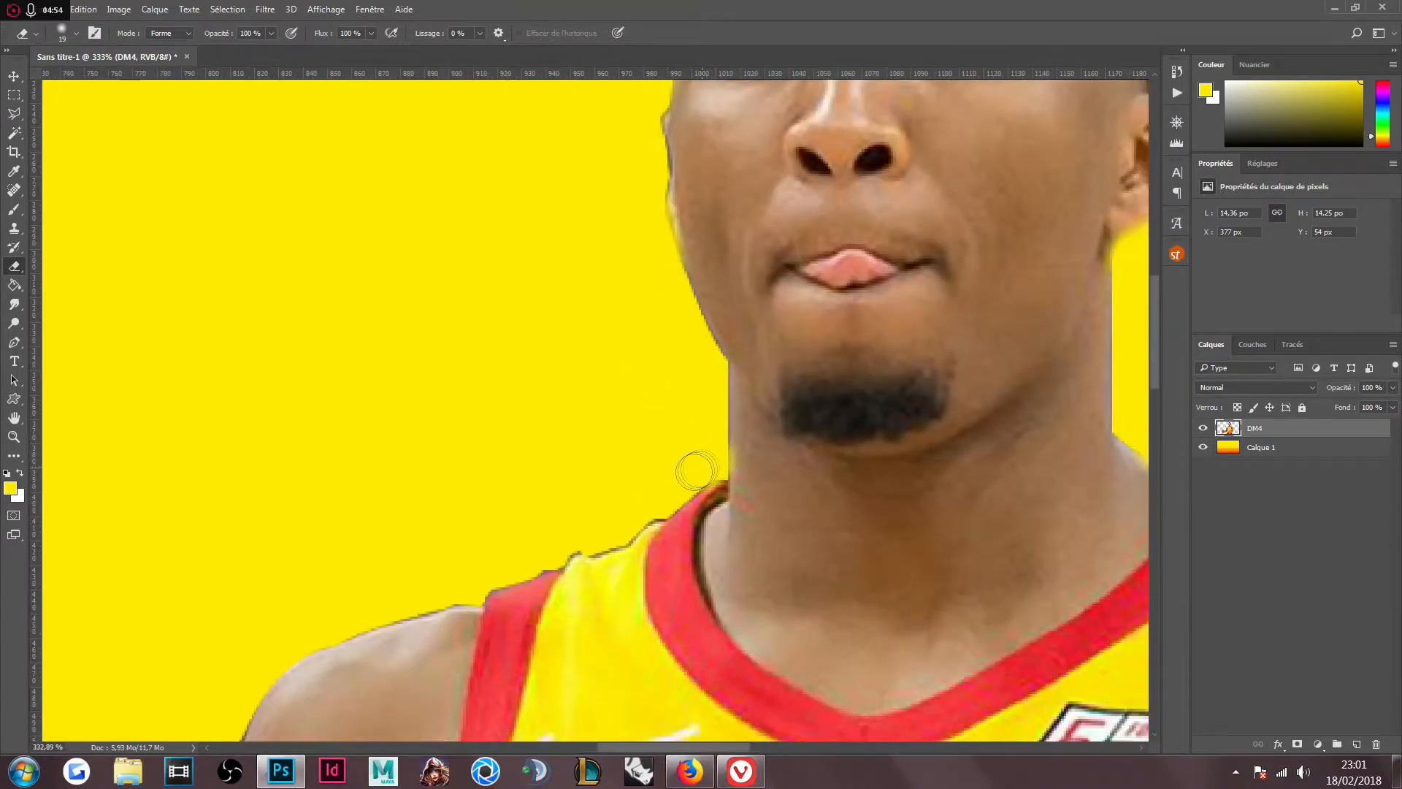
- Clean the remaining cutout edges on the ball-hand side: neck, collar and shoulder, then the jersey hem and shorts, using a smaller eraser low down
mouse_move(691, 463)
mouse_down()
mouse_move(550, 551)
mouse_move(376, 606)
mouse_move(321, 652)
mouse_up()
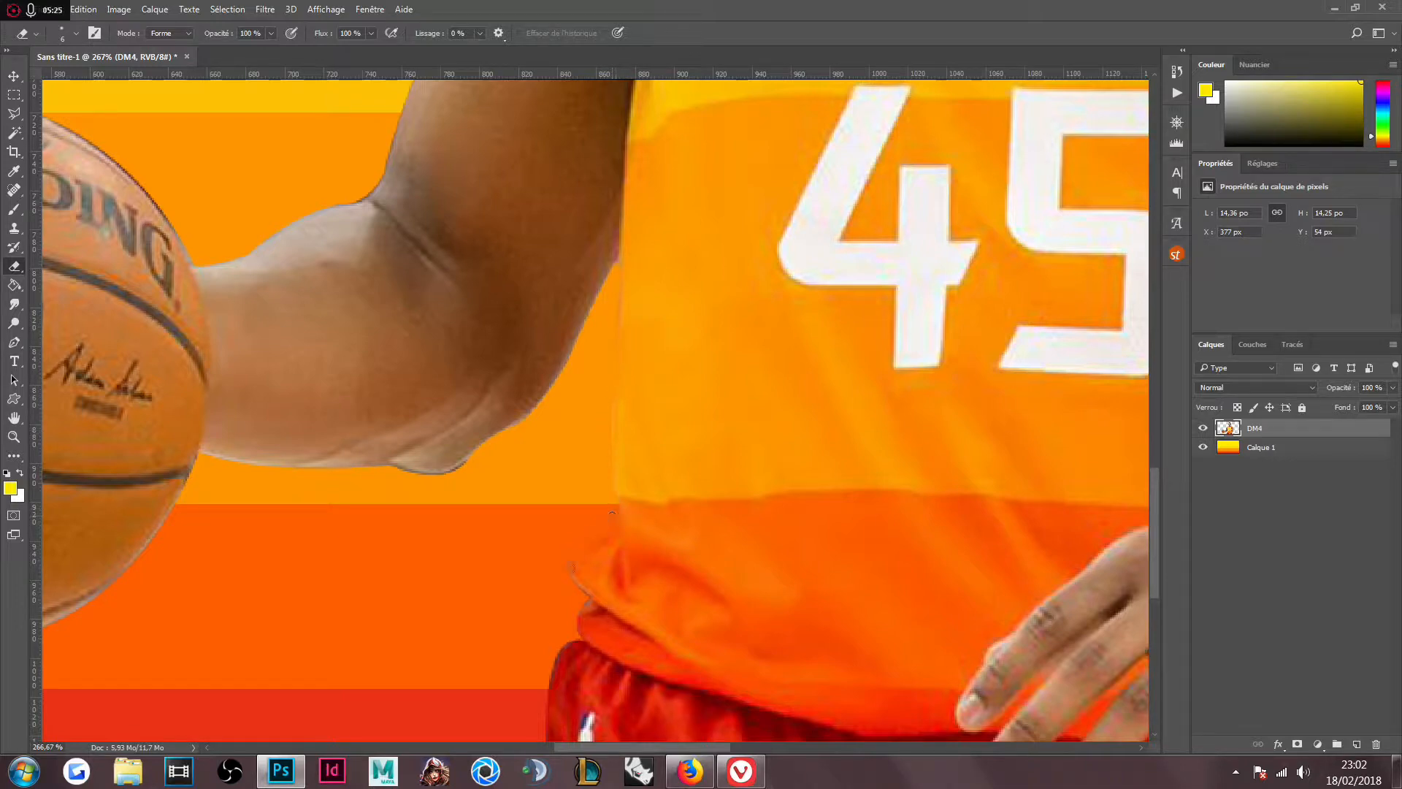
drag(612, 513, 551, 687)
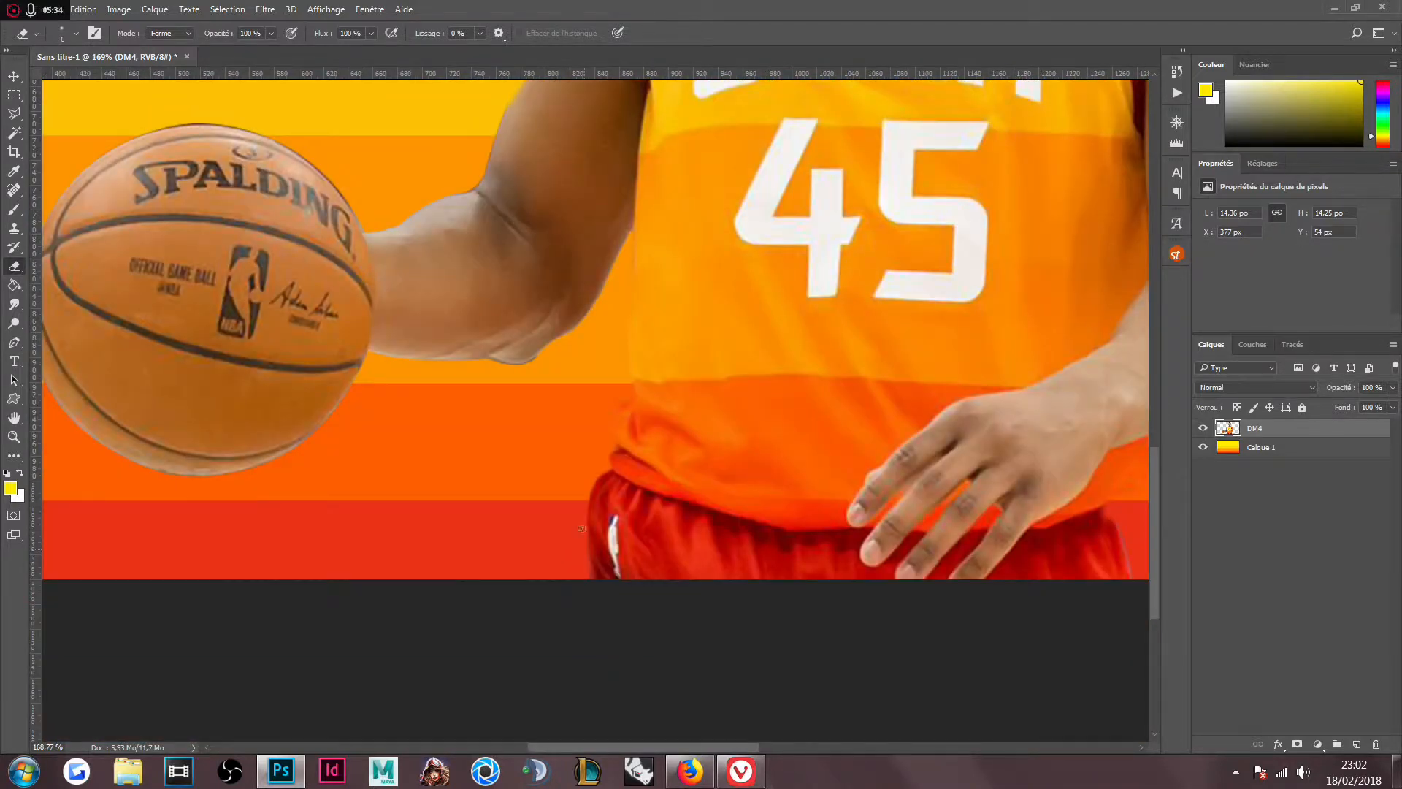
scroll(582, 529, down, 6)
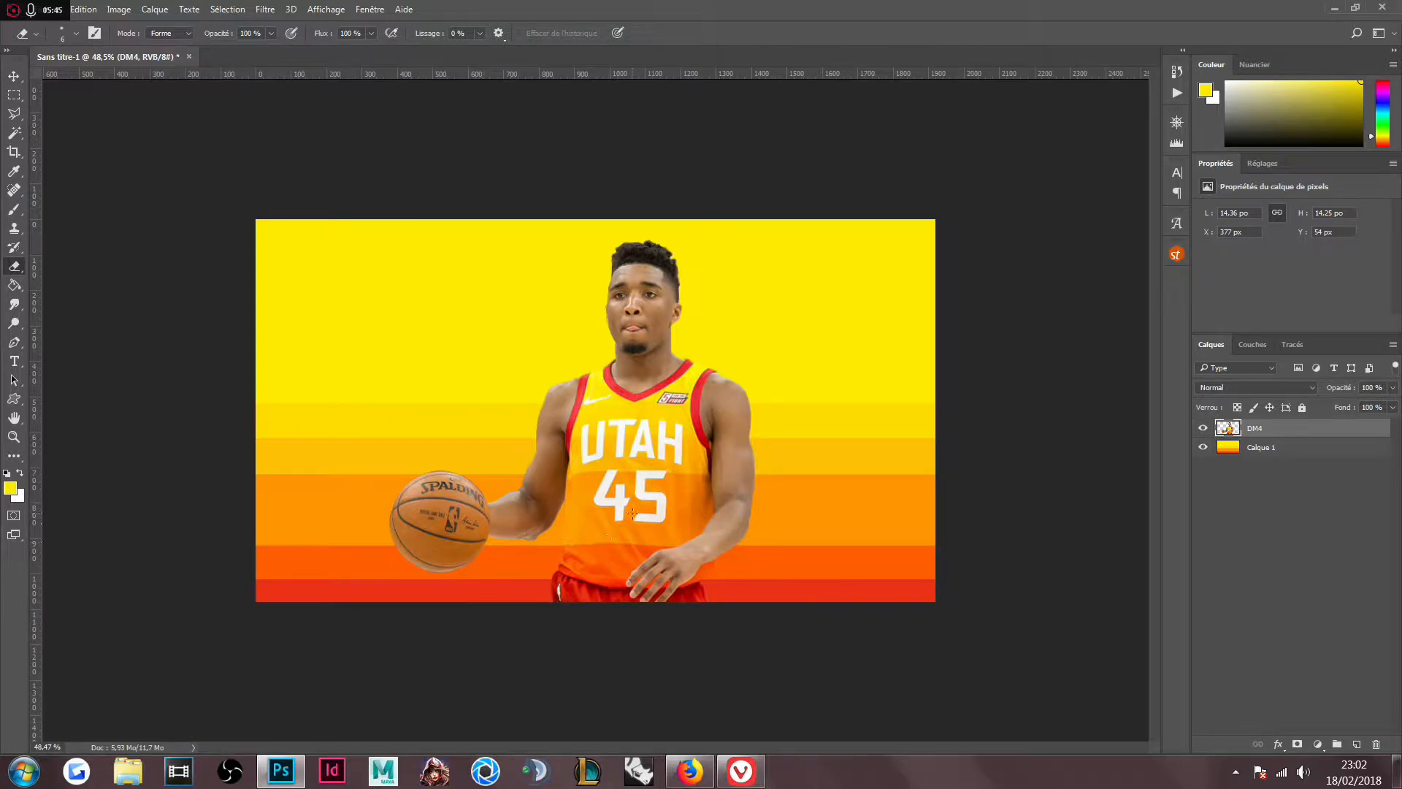
- Add a new empty layer directly above the striped background layer Calque 1 and reset the foreground colour to black
click(1321, 452)
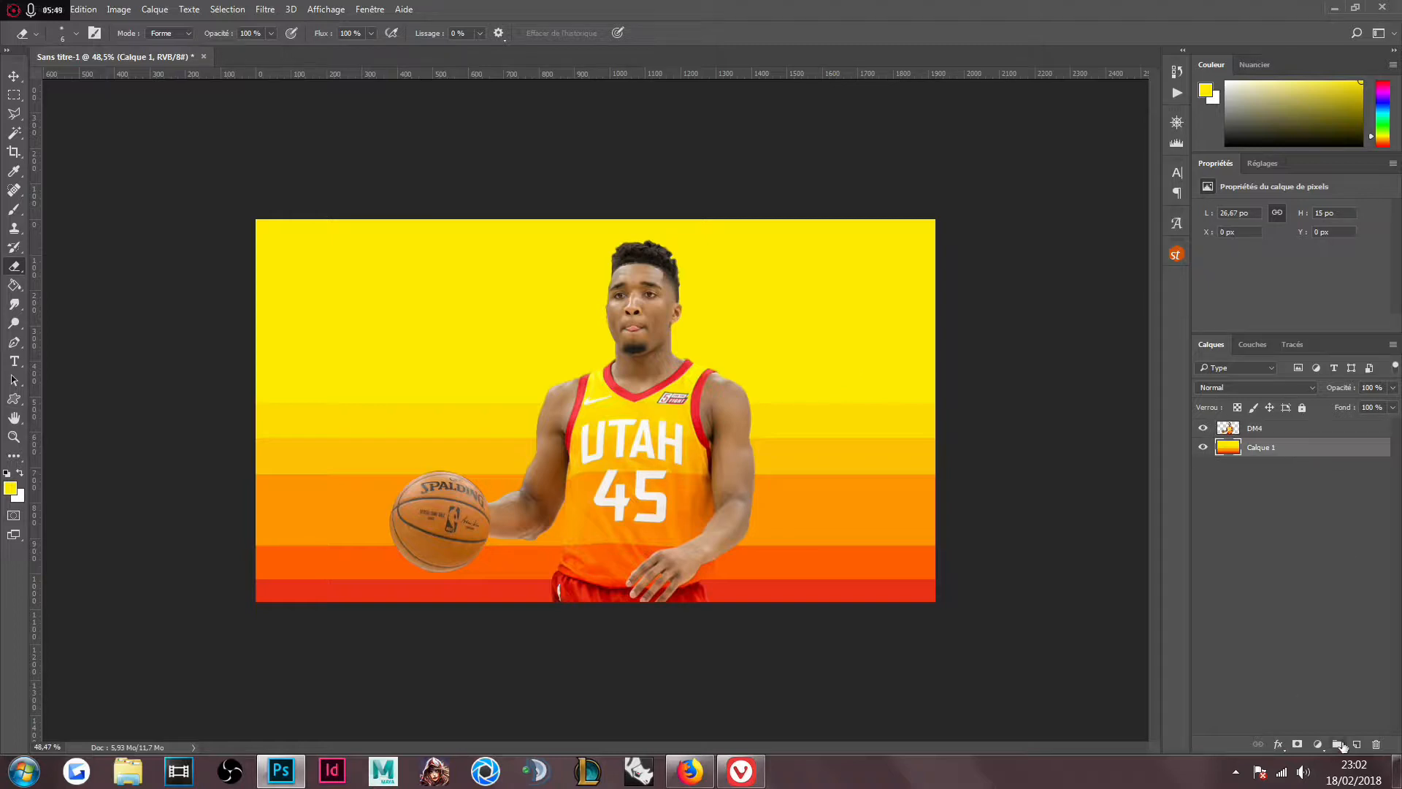
click(1356, 744)
key(d)
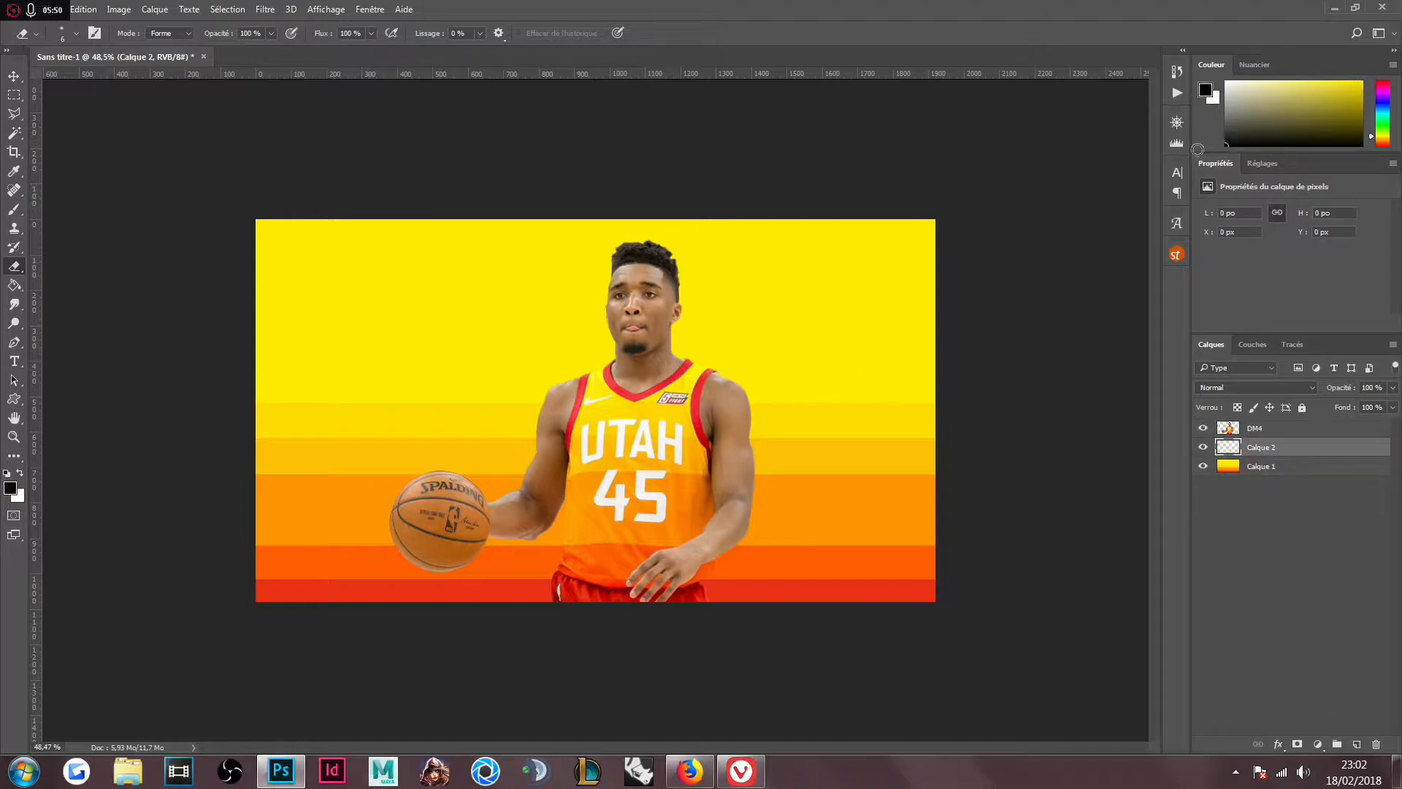
- Draw a polygonal lasso selection from the hair diagonally past the canvas's right edge, below the canvas, and back up through the player's body
click(21, 117)
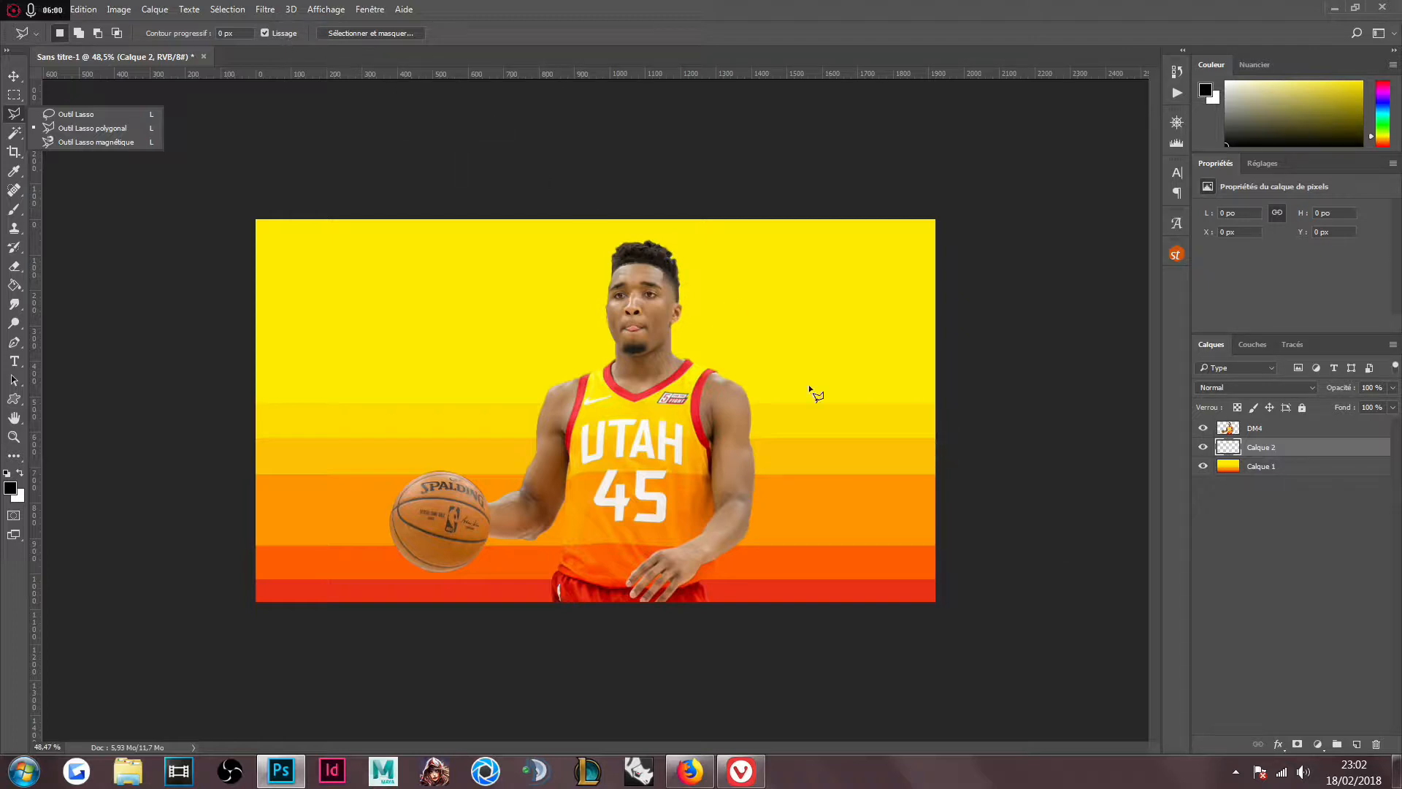
click(666, 250)
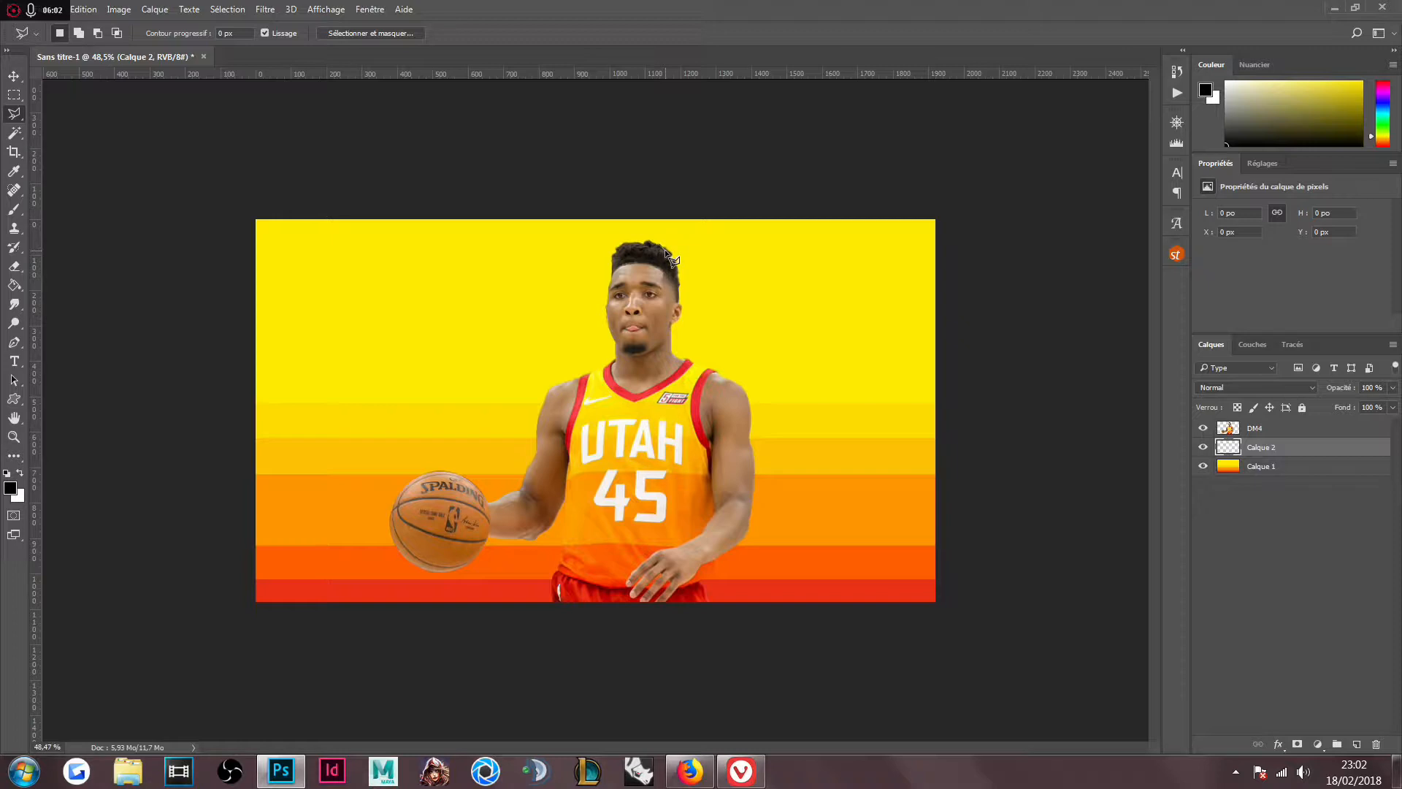
click(668, 251)
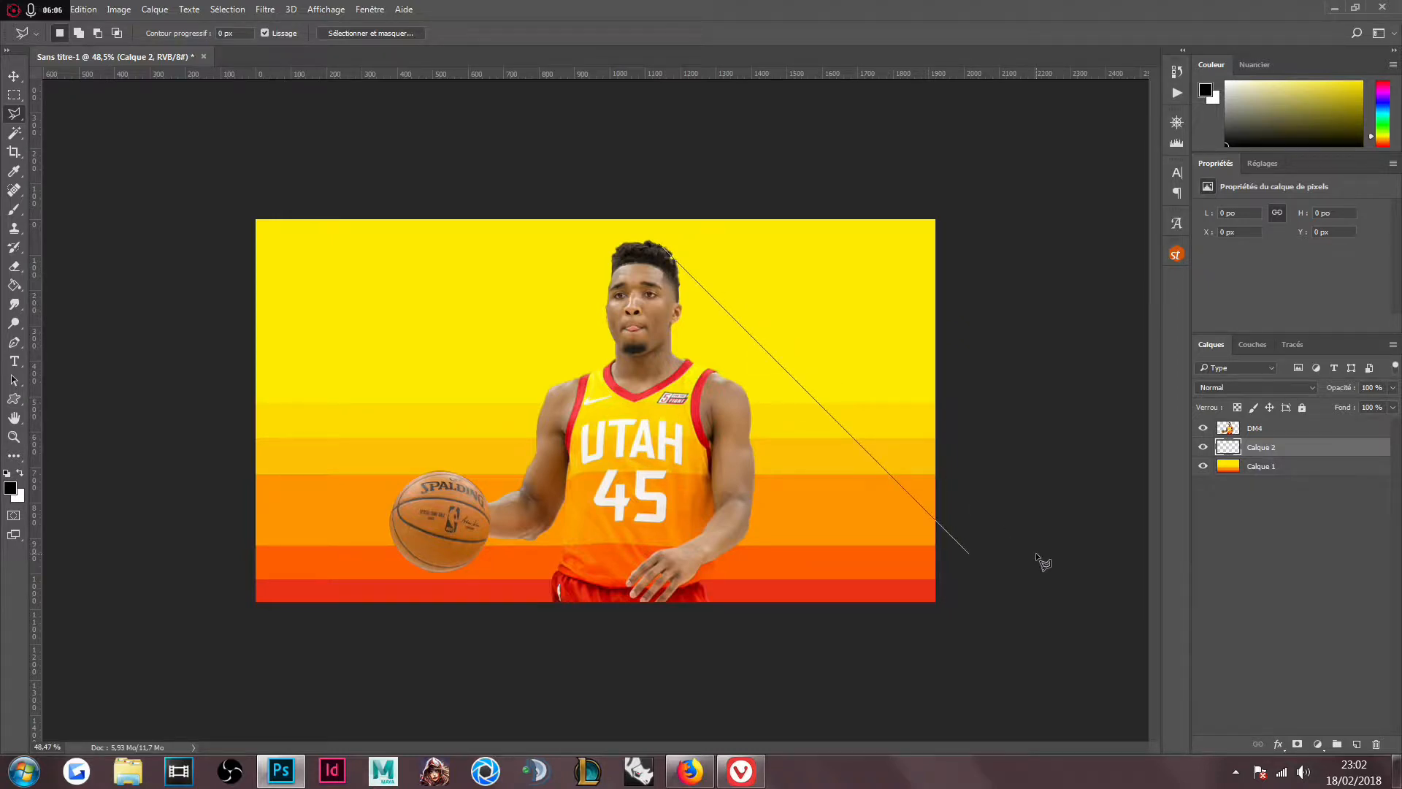
click(969, 676)
click(654, 675)
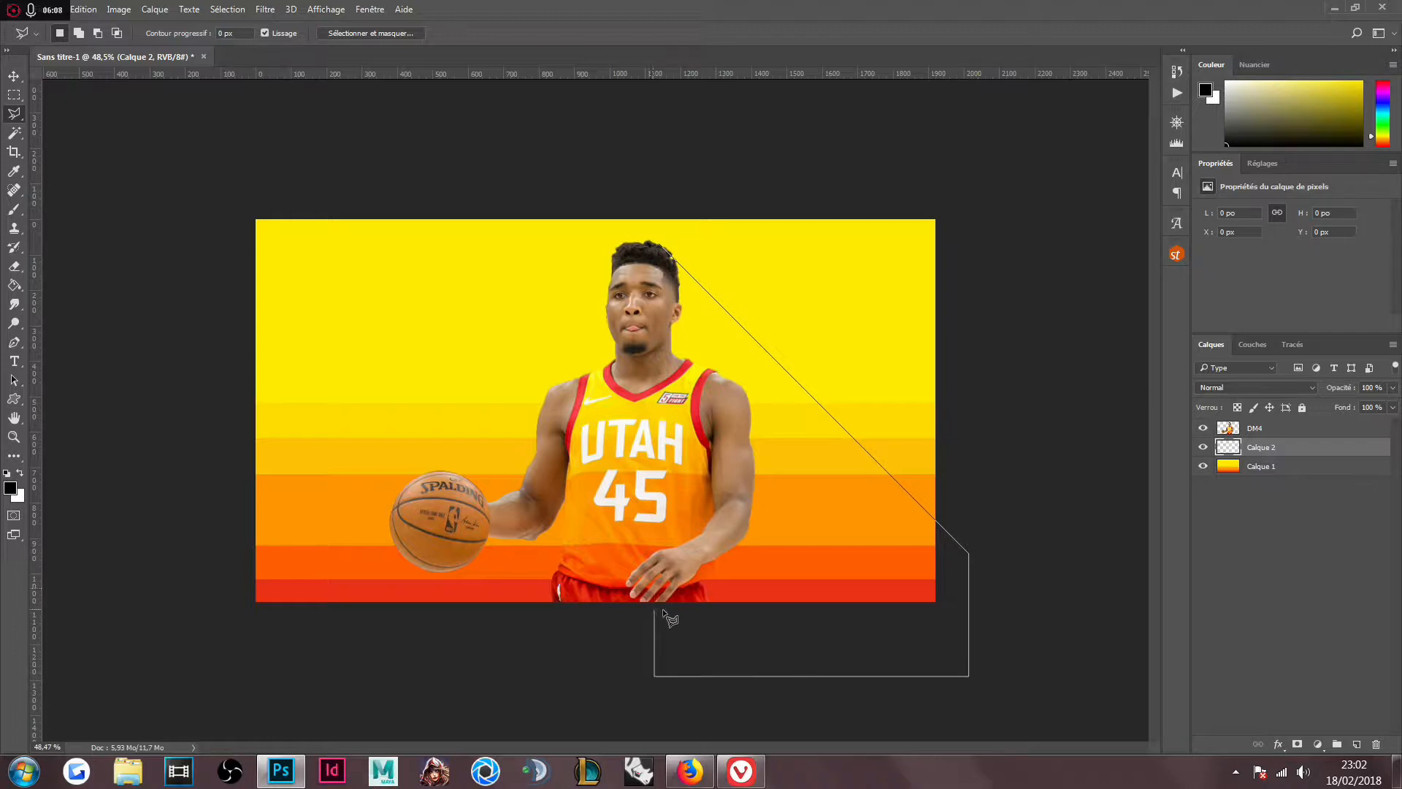
click(655, 403)
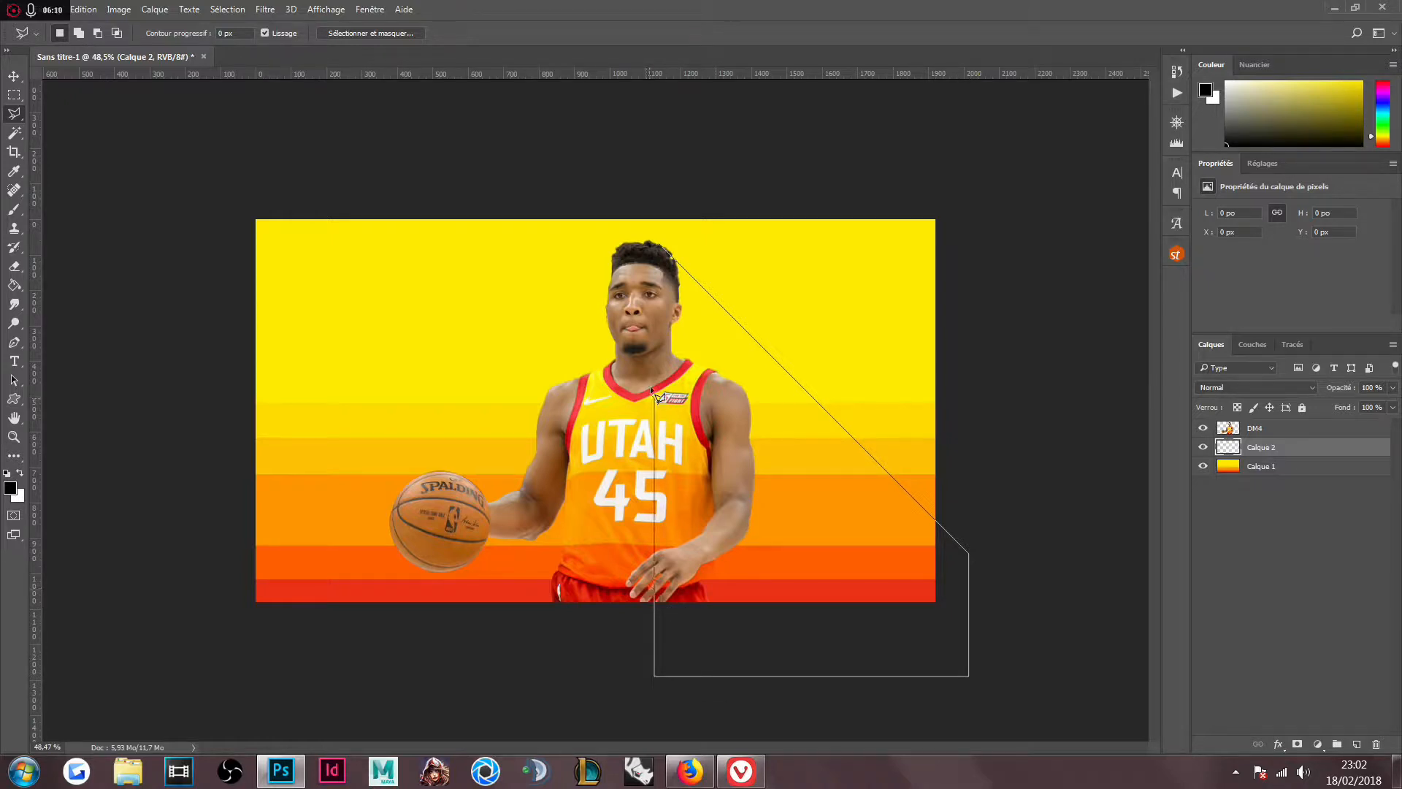
click(641, 307)
click(644, 255)
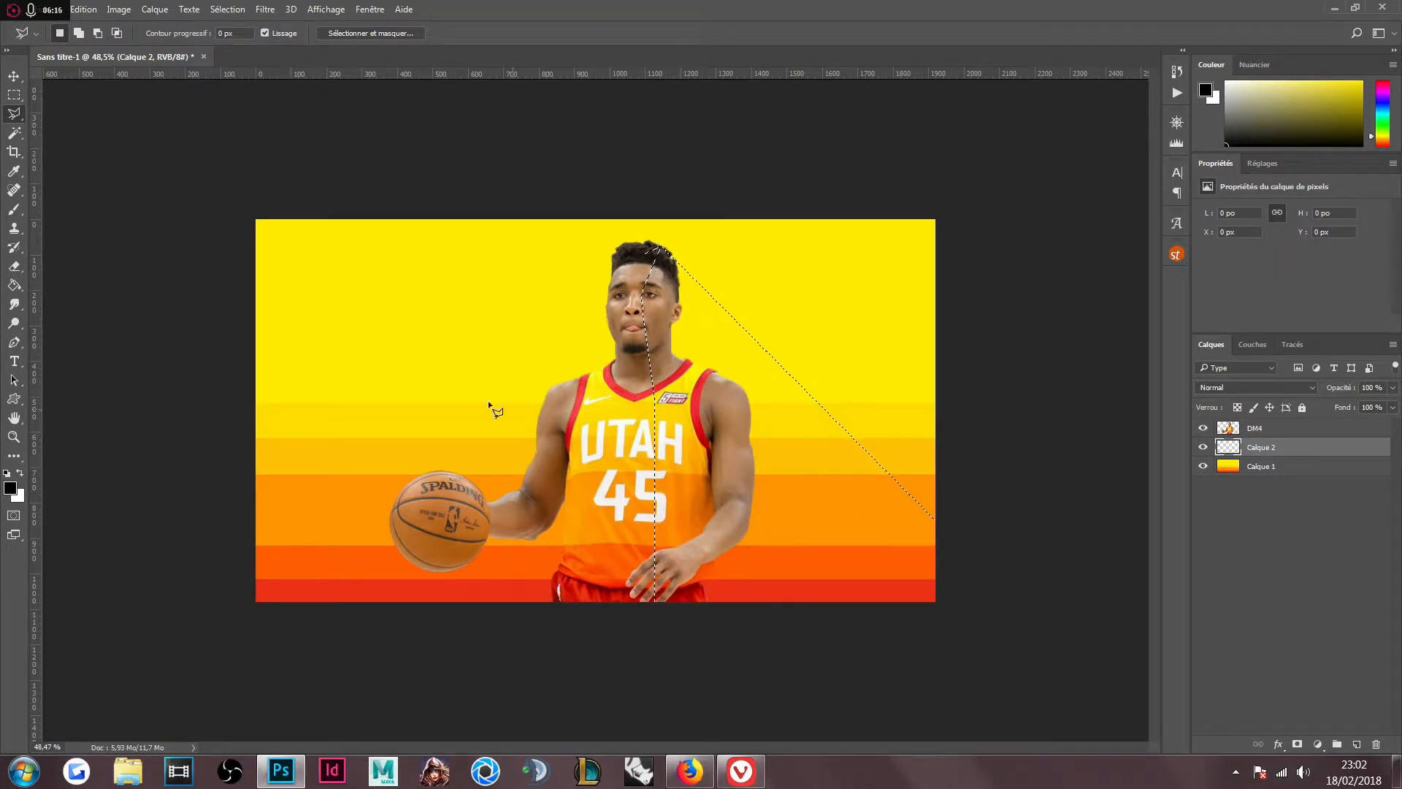
- Fill the shadow-shaped selection on Calque 2 with black using the Paint Bucket, and deselect
click(14, 285)
click(779, 426)
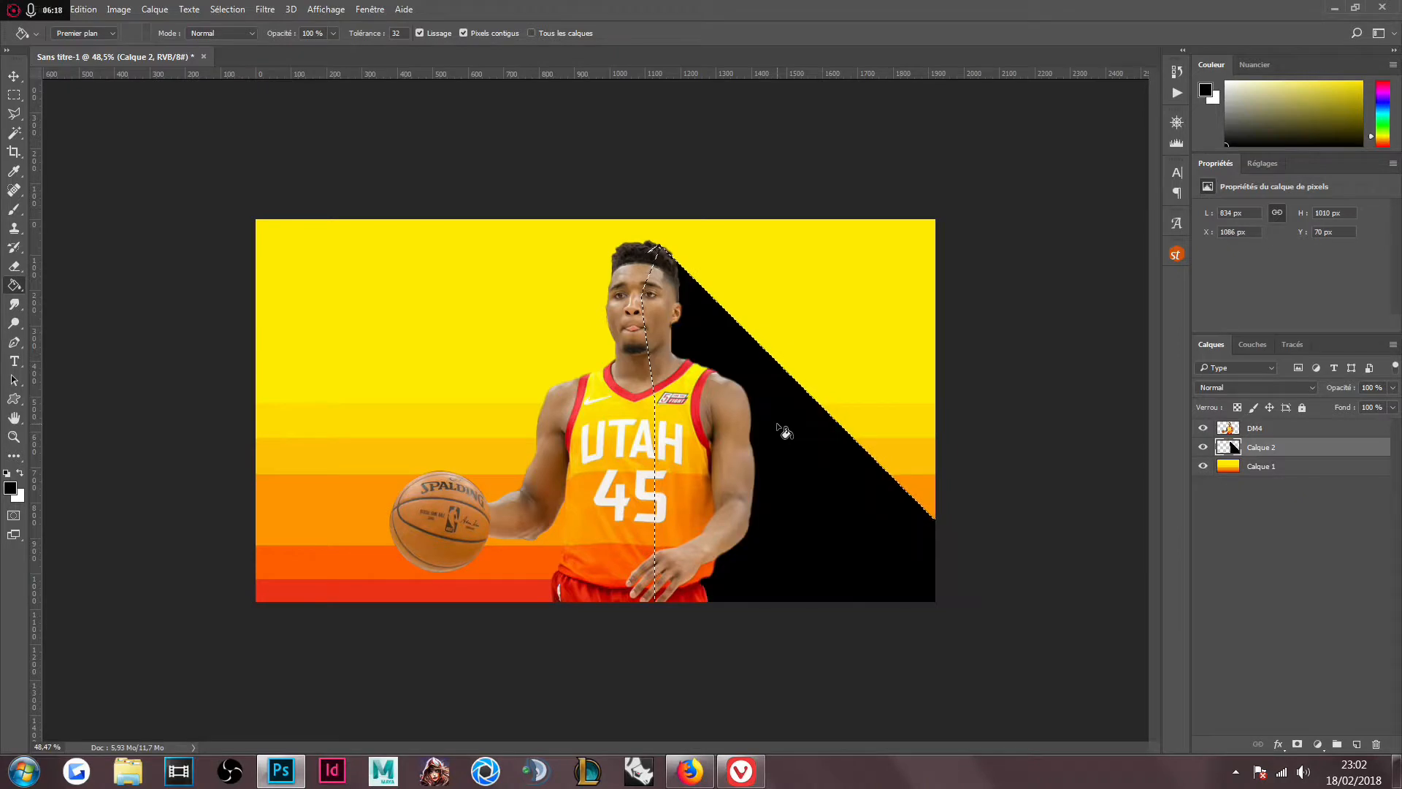
key(ctrl+d)
- Lower the opacity of the black shadow layer Calque 2 to 15%
click(1393, 388)
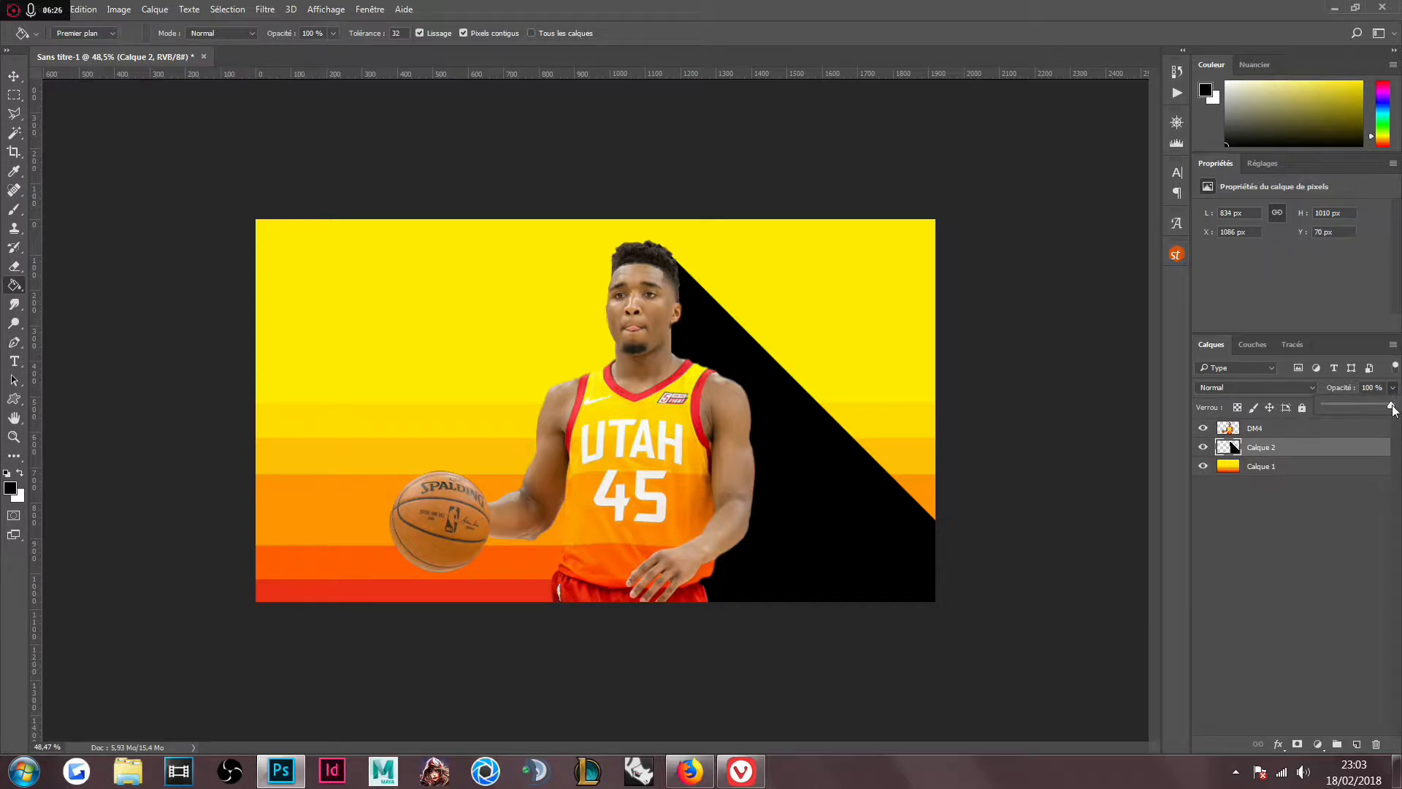
drag(1393, 410, 1362, 412)
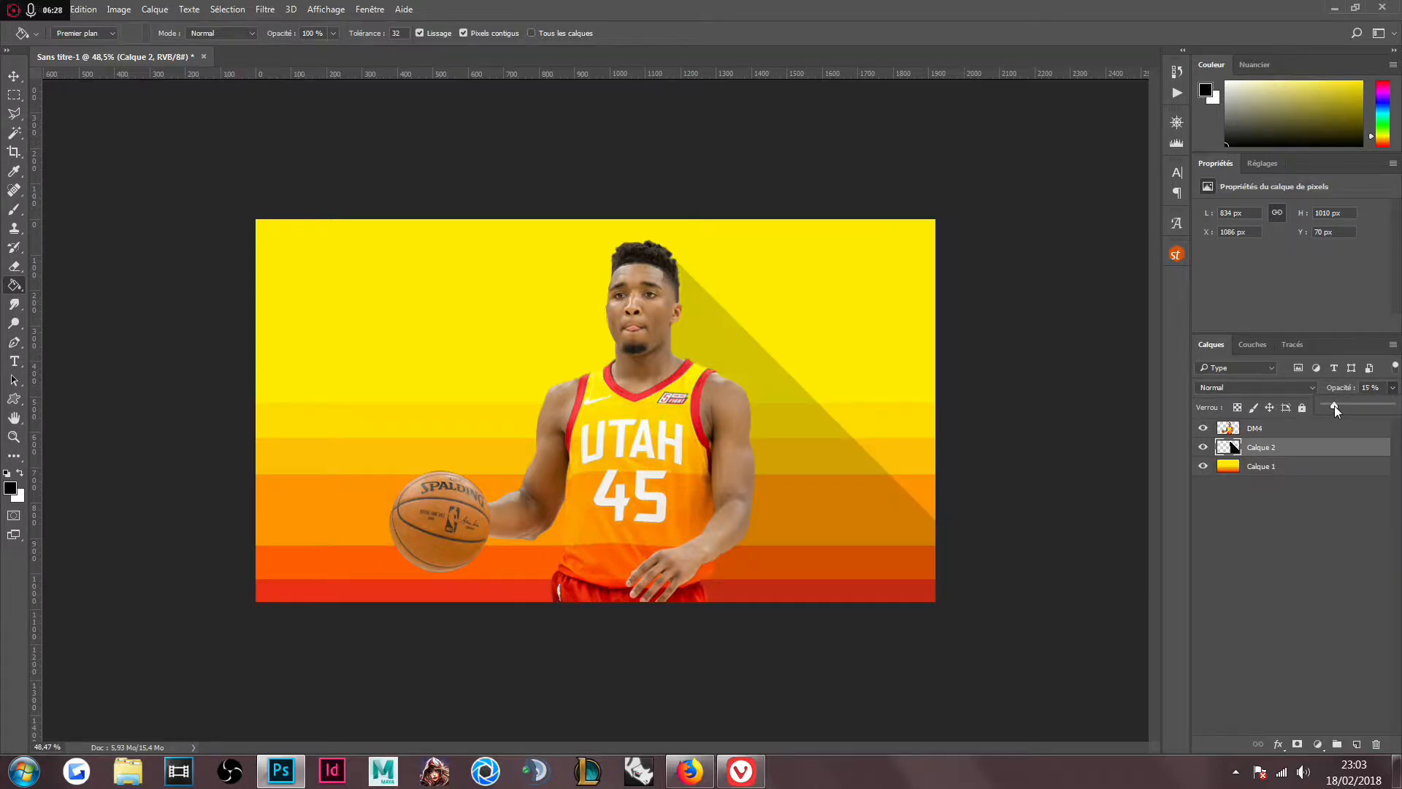
click(1289, 613)
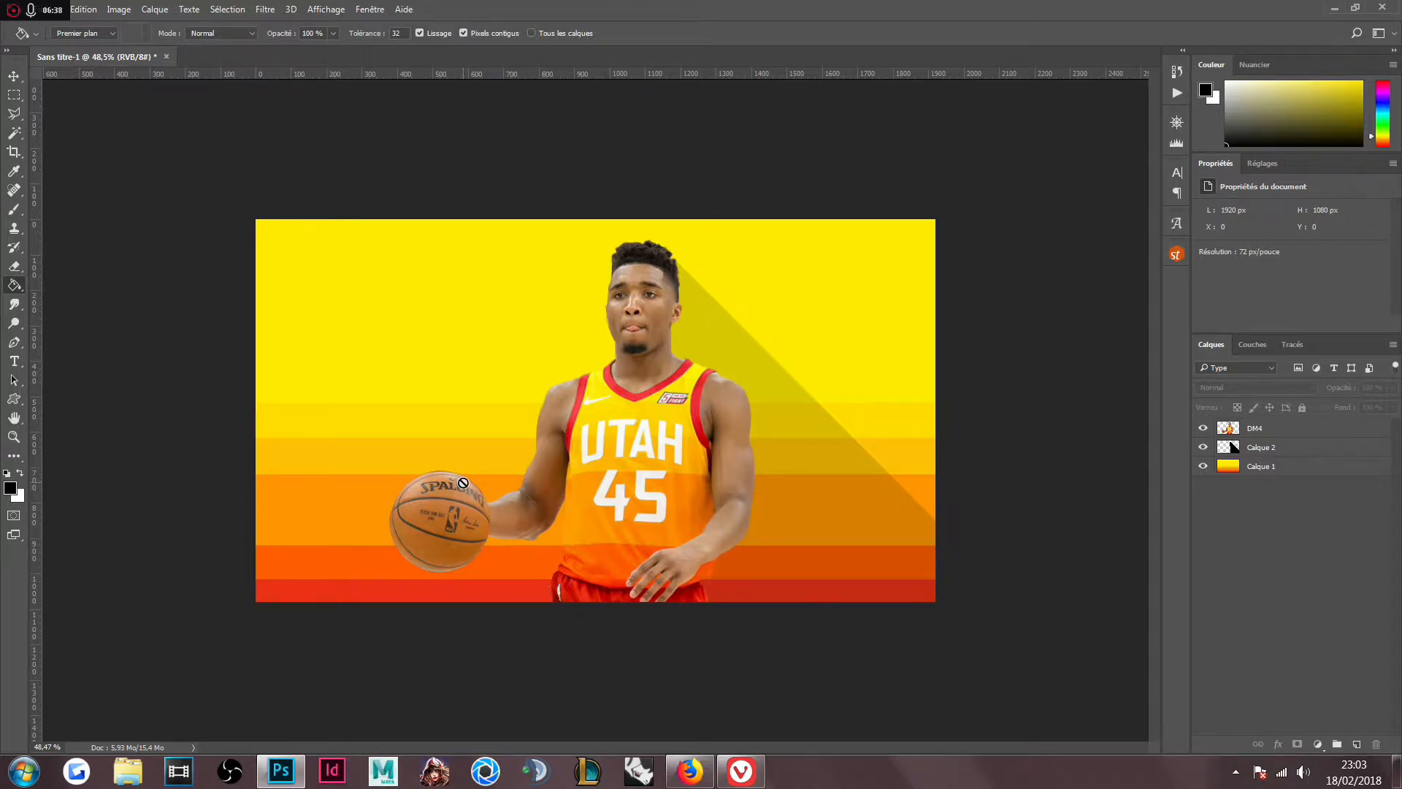
- Add another empty layer between the shadow layer Calque 2 and the player layer DM4
click(1275, 448)
click(1357, 744)
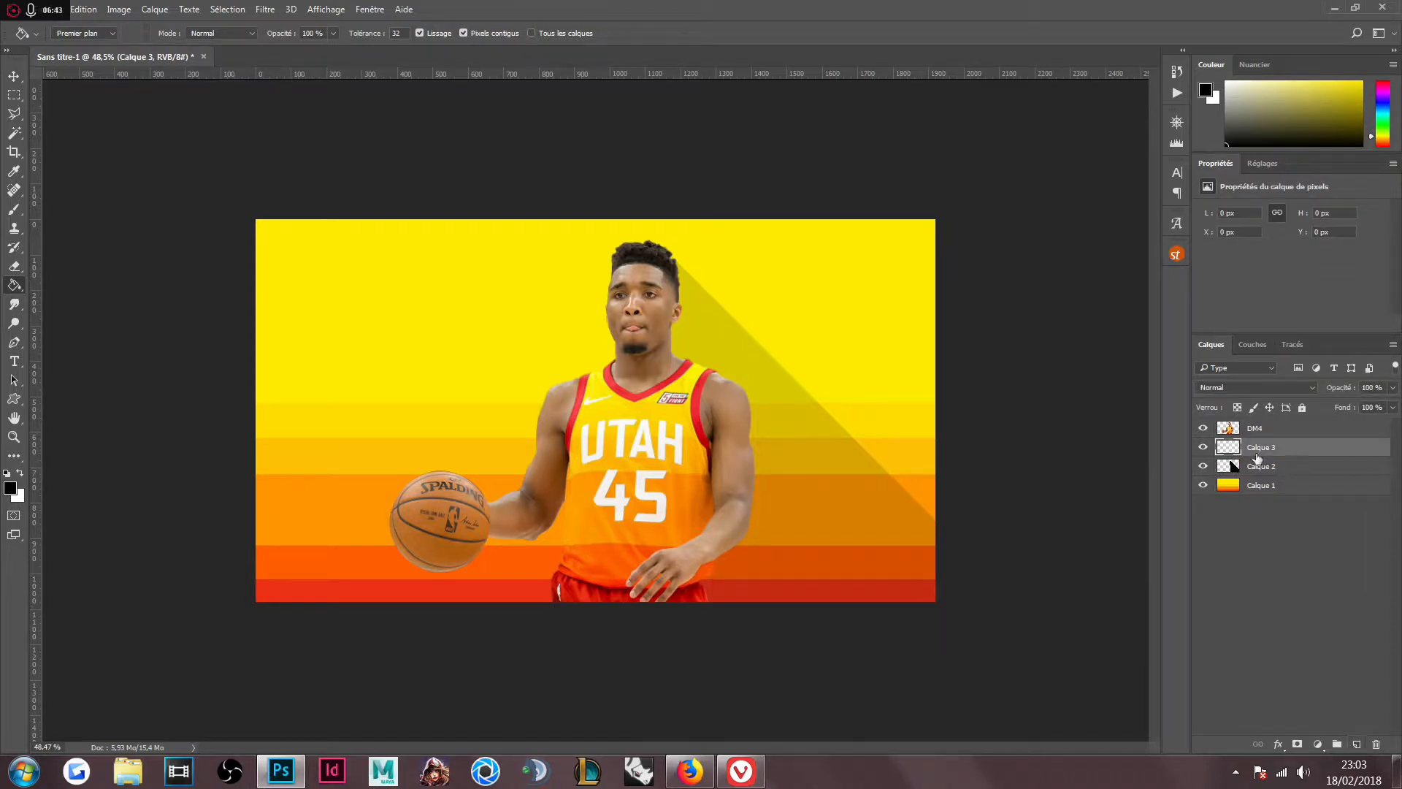
- Toggle the background, shadow and player layers off and on to check what each contains, and reselect the empty layer Calque 3
click(1261, 485)
click(1203, 485)
click(1202, 485)
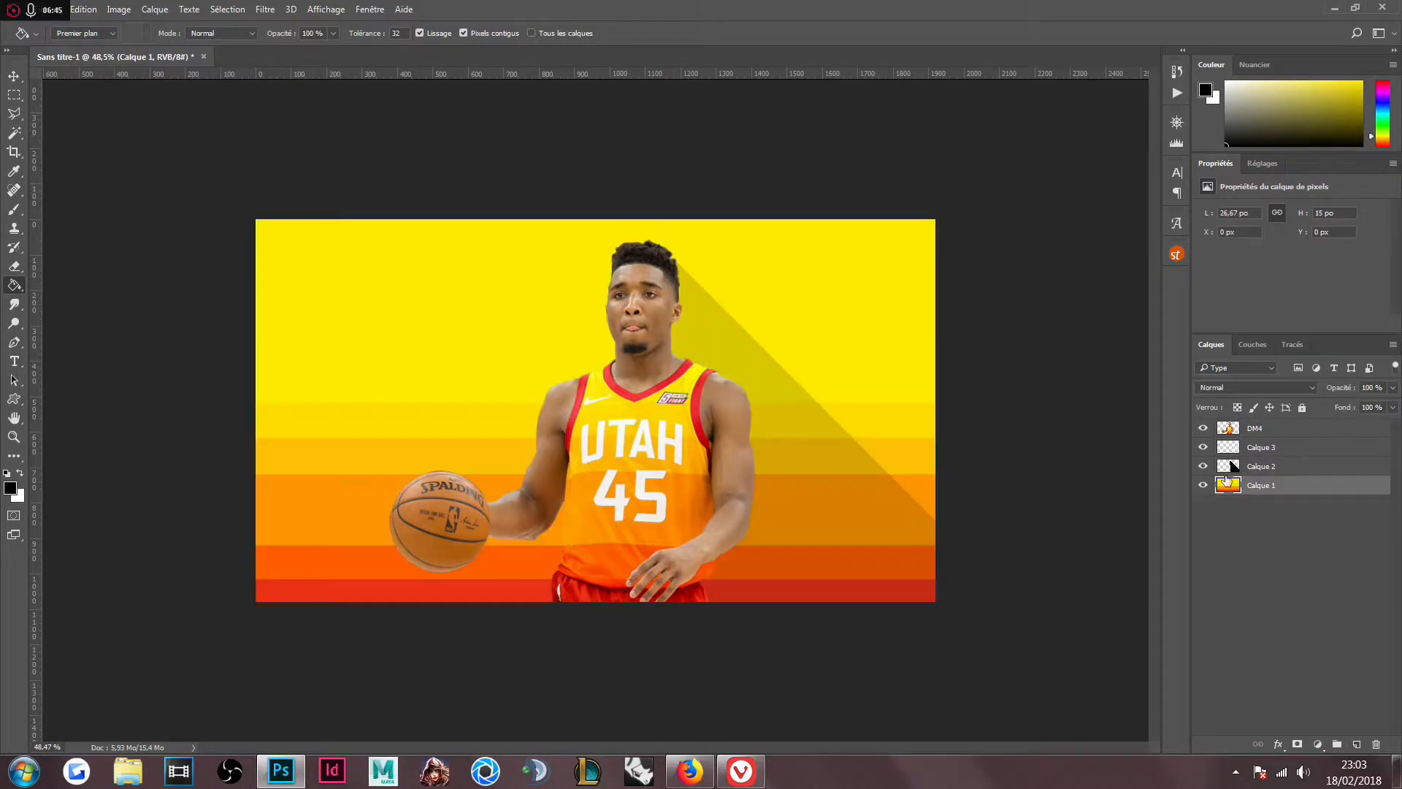
click(1253, 468)
click(1203, 466)
click(1203, 466)
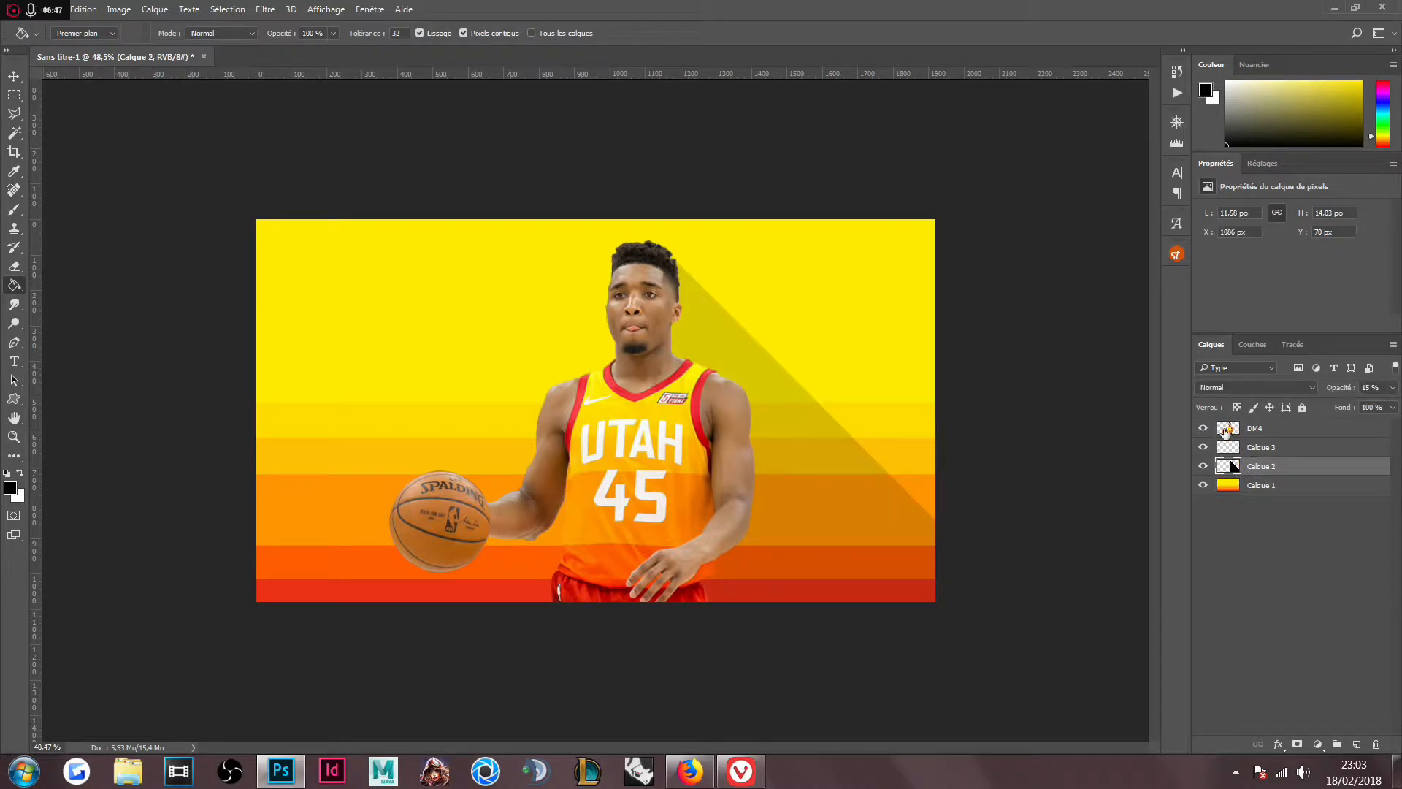
click(1203, 429)
click(1202, 428)
click(1271, 451)
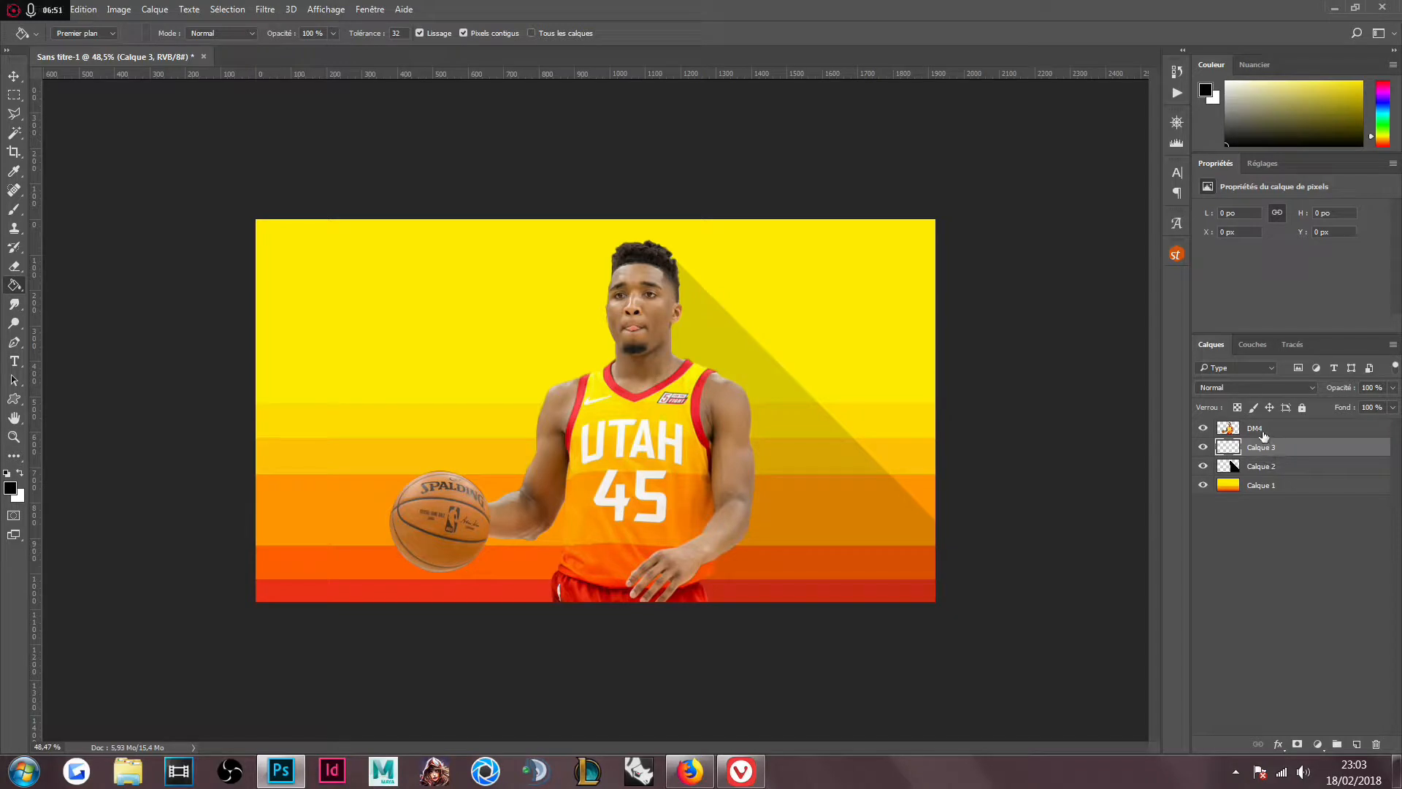
click(1227, 428)
click(1203, 429)
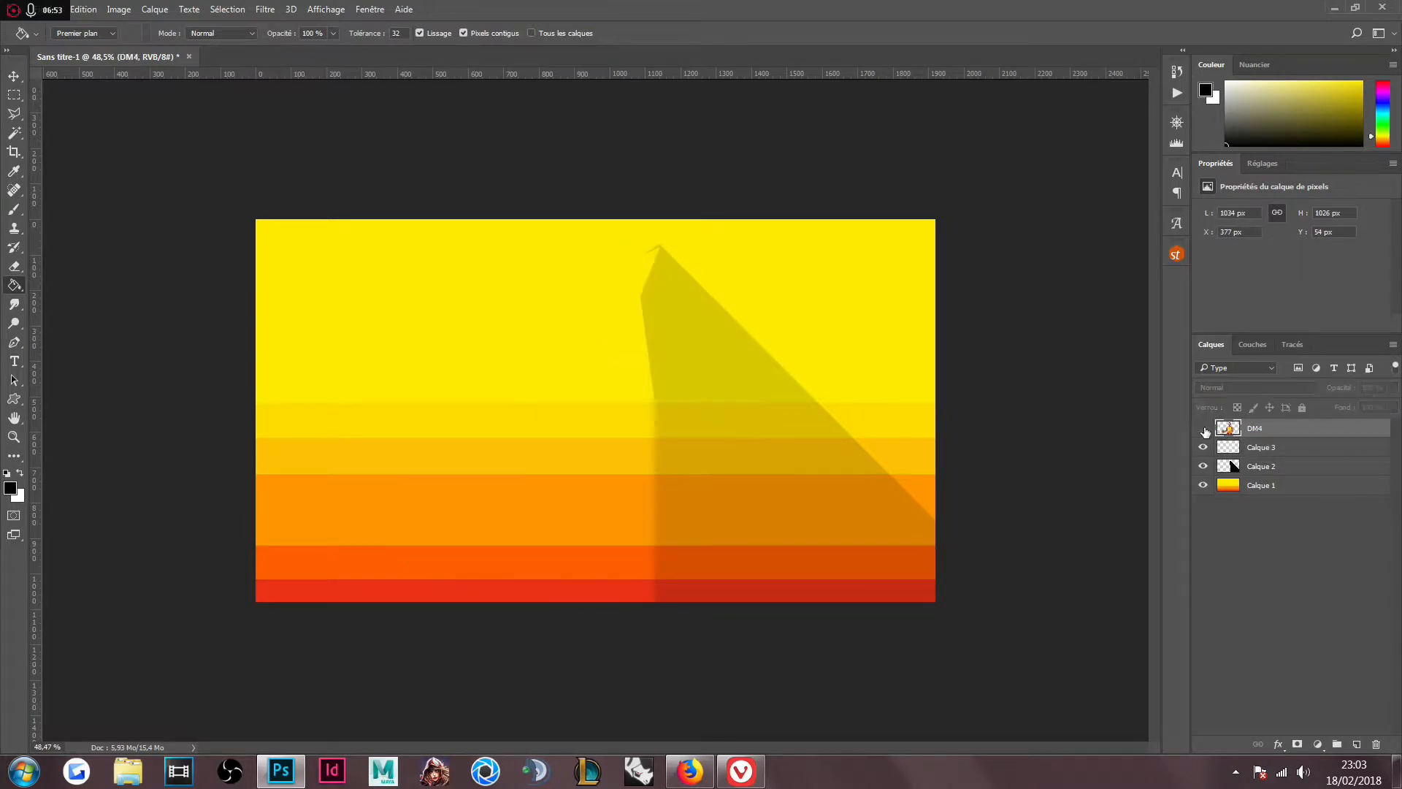
click(1203, 429)
click(1267, 452)
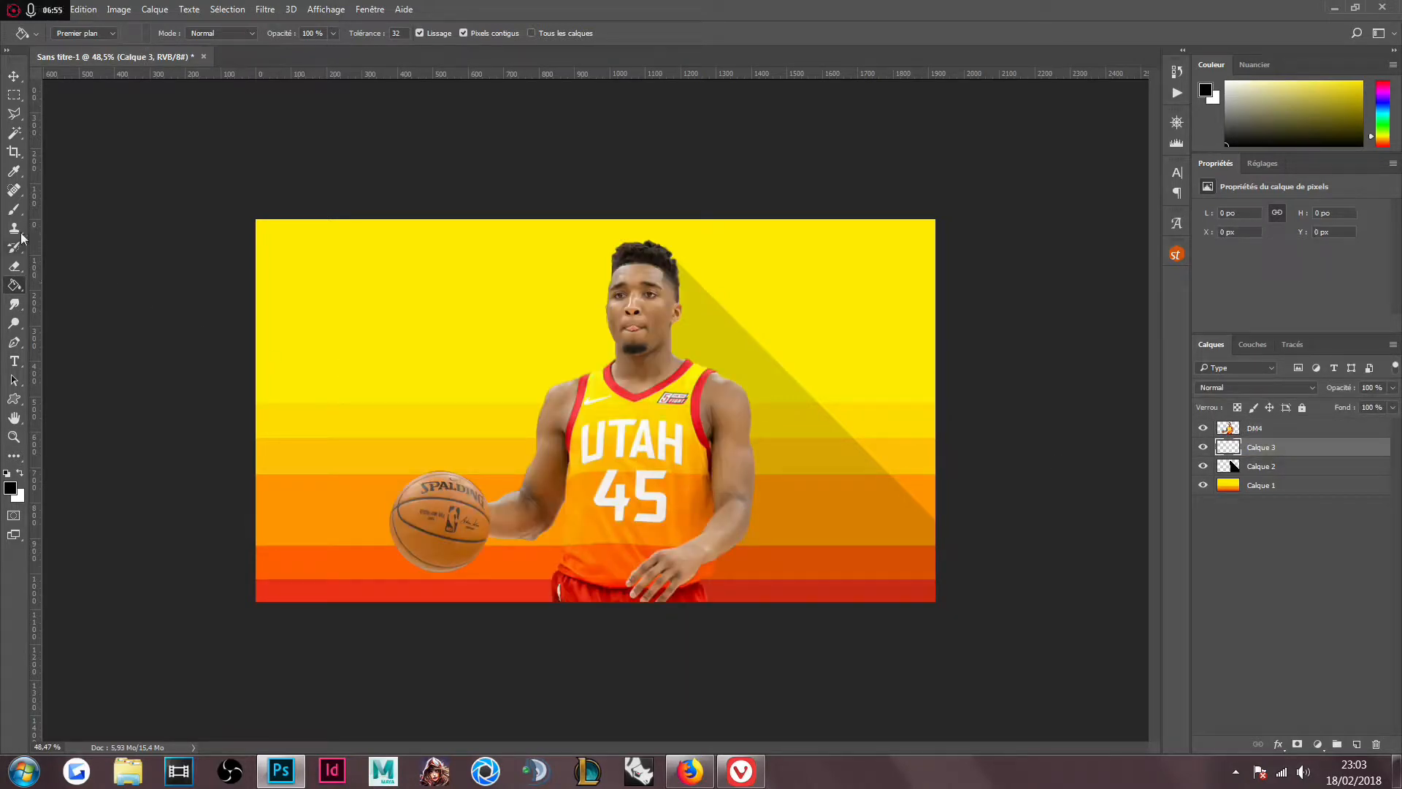
- Outline a diagonal shadow shape running from the basketball past the canvas's lower edge with the Polygonal Lasso on Calque 3
click(14, 114)
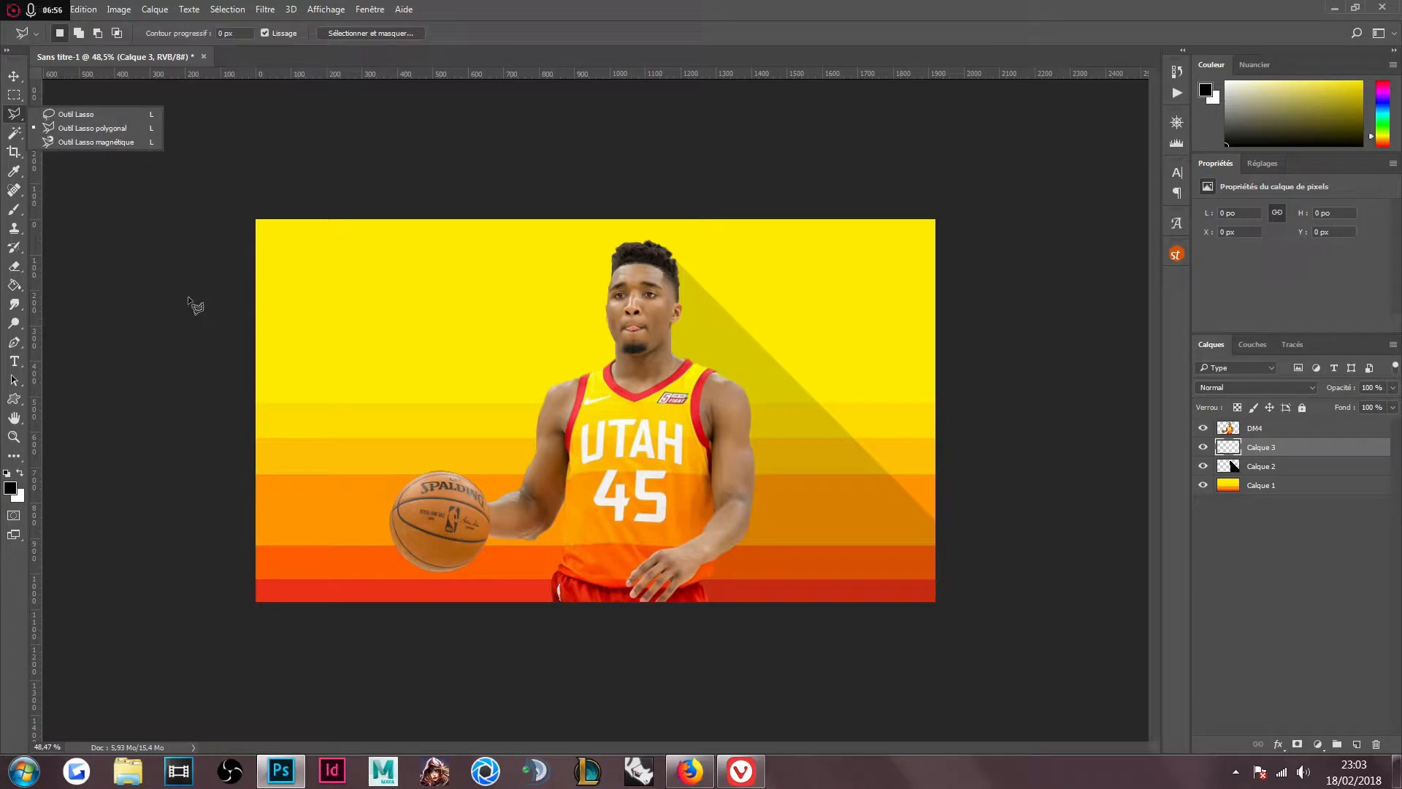
click(460, 474)
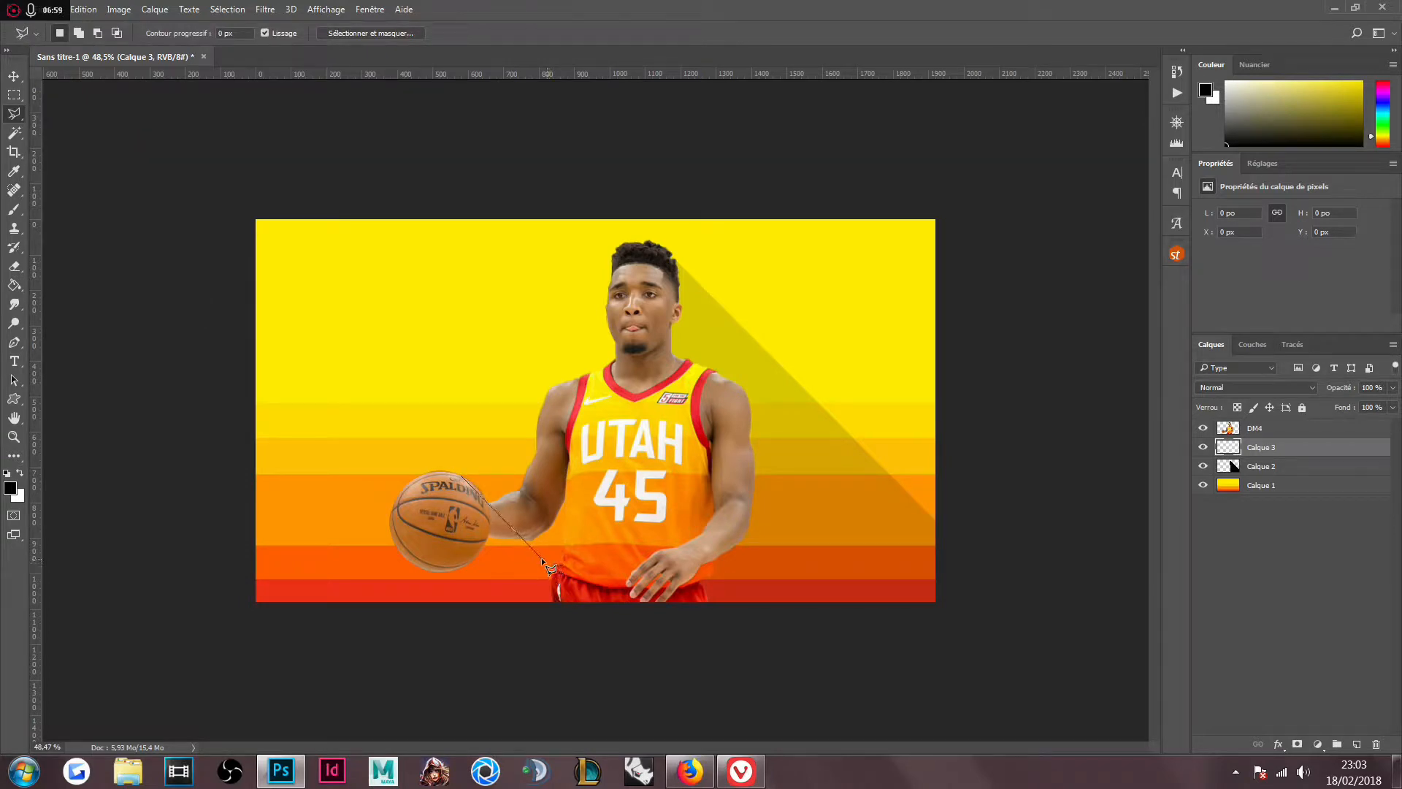
click(476, 629)
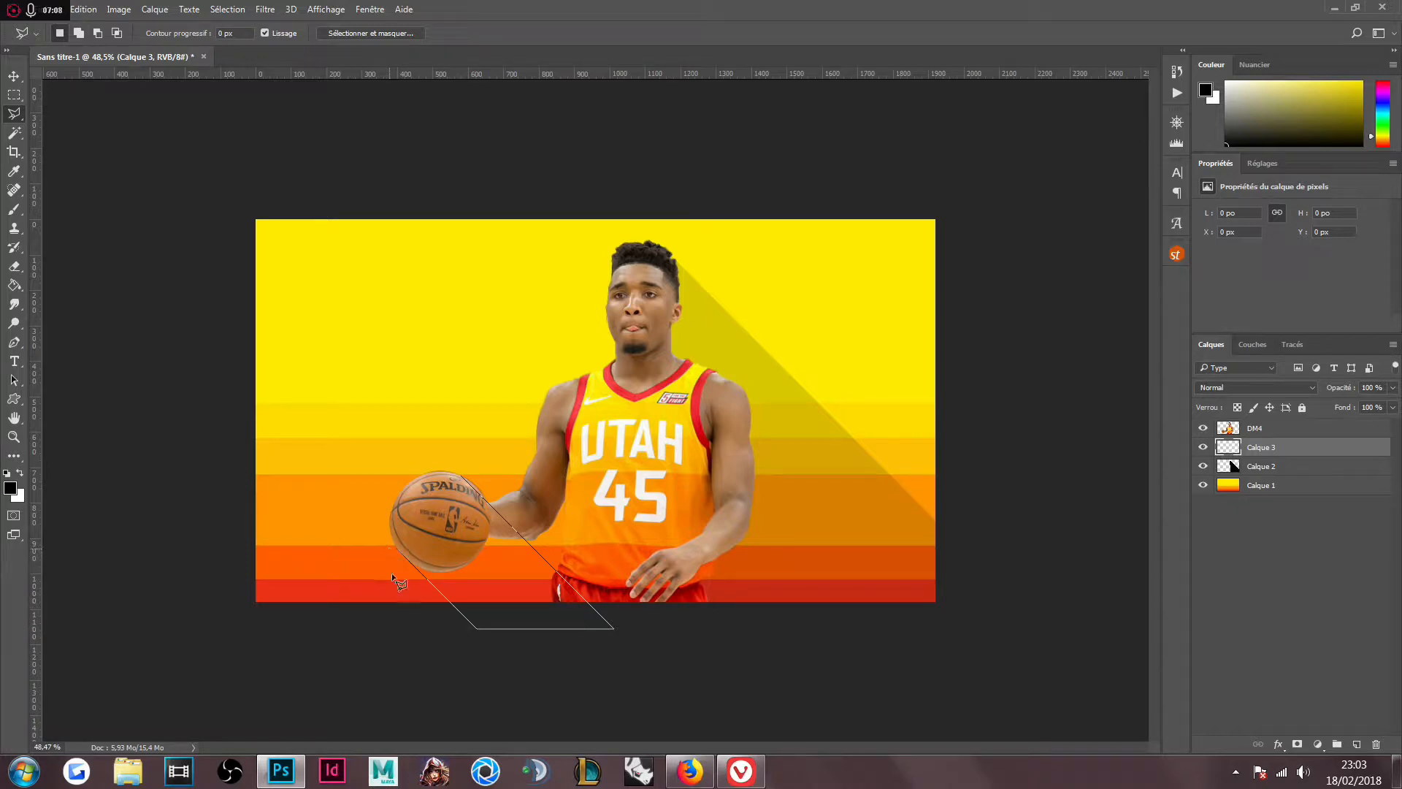
click(322, 629)
click(460, 476)
- Fill the ball's shadow selection on Calque 3 with black using the Paint Bucket, and deselect
drag(14, 285, 71, 317)
click(538, 588)
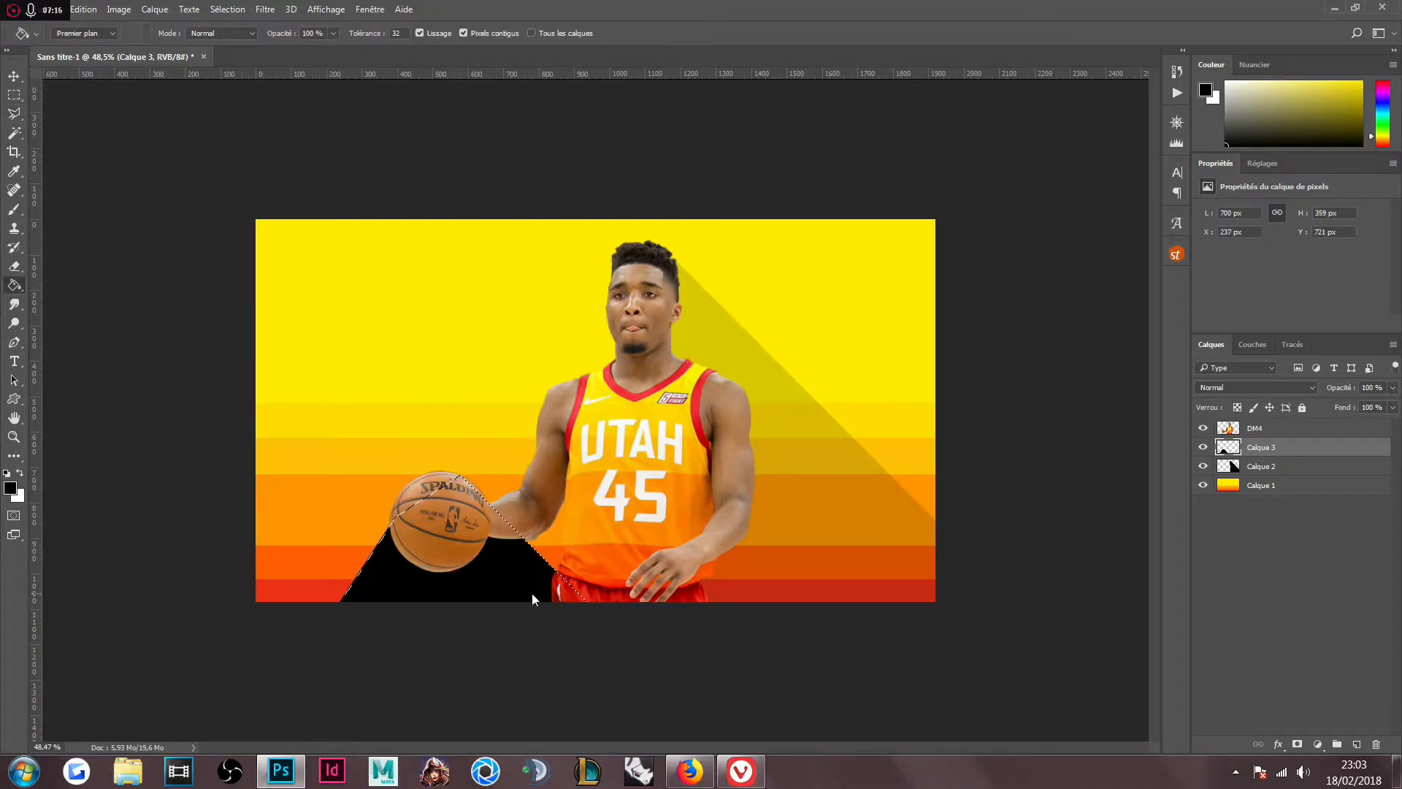
key(ctrl+s)
click(643, 532)
key(ctrl+d)
- Select the surplus black area left of the ball's 45-degree shadow edge with the Polygonal Lasso, delete it from Calque 3 and deselect
click(16, 115)
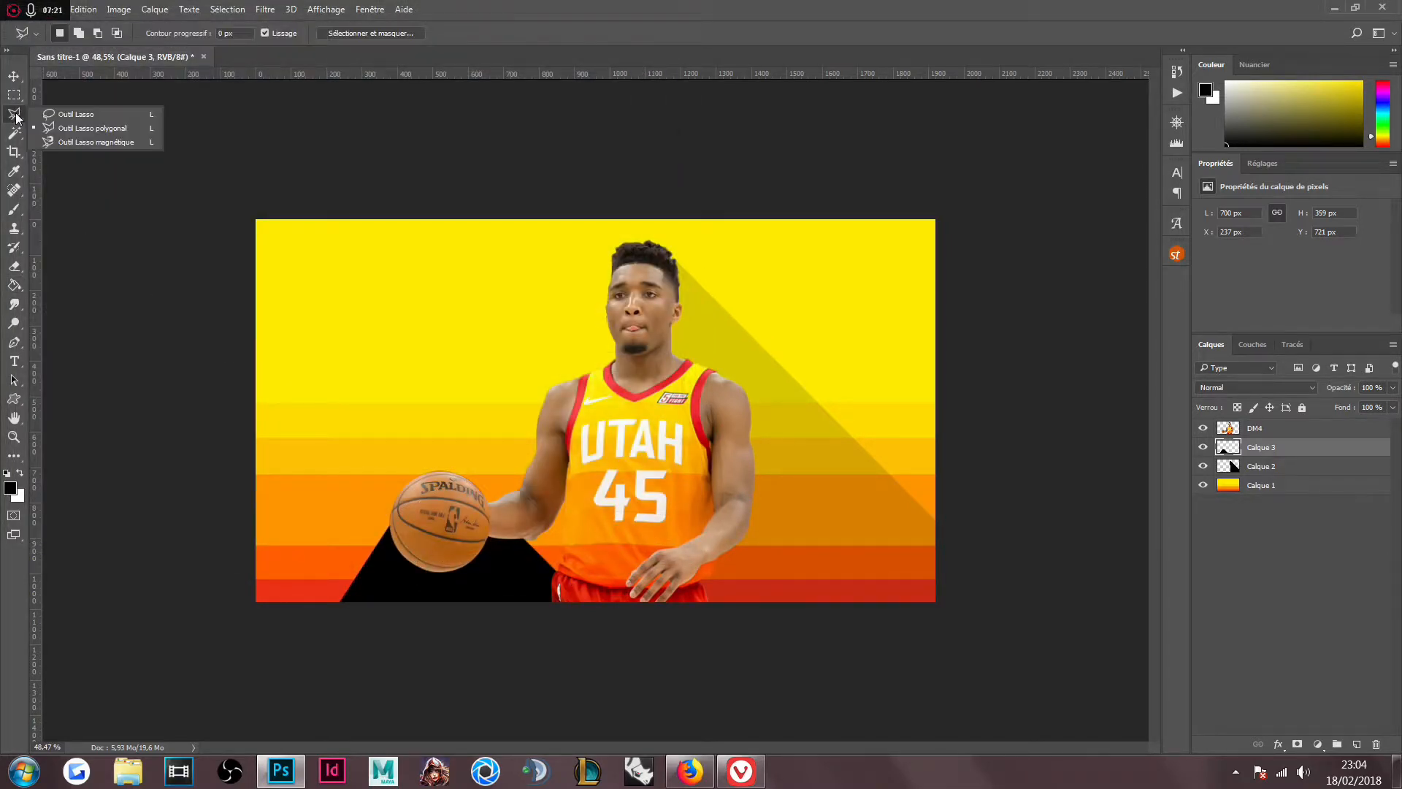
click(395, 545)
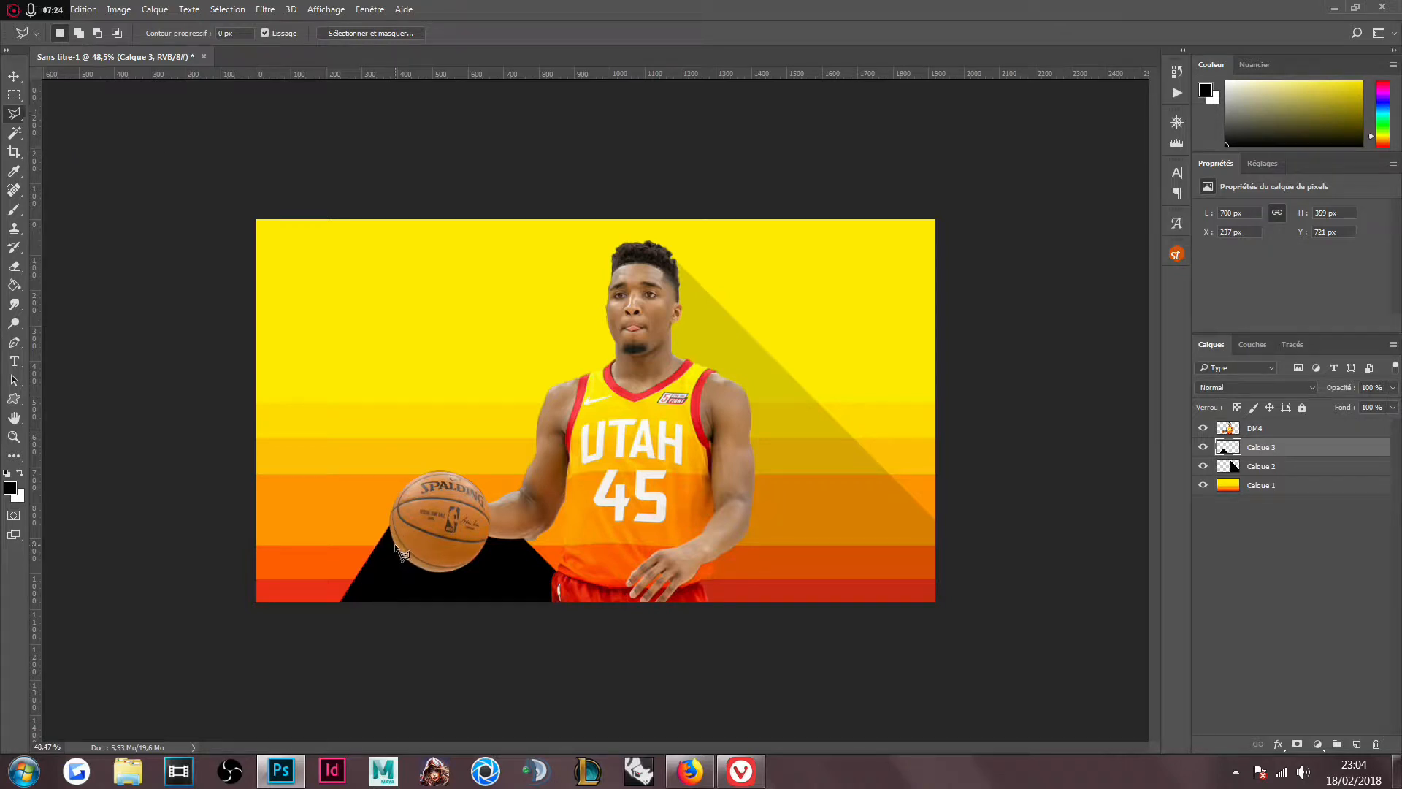
click(396, 546)
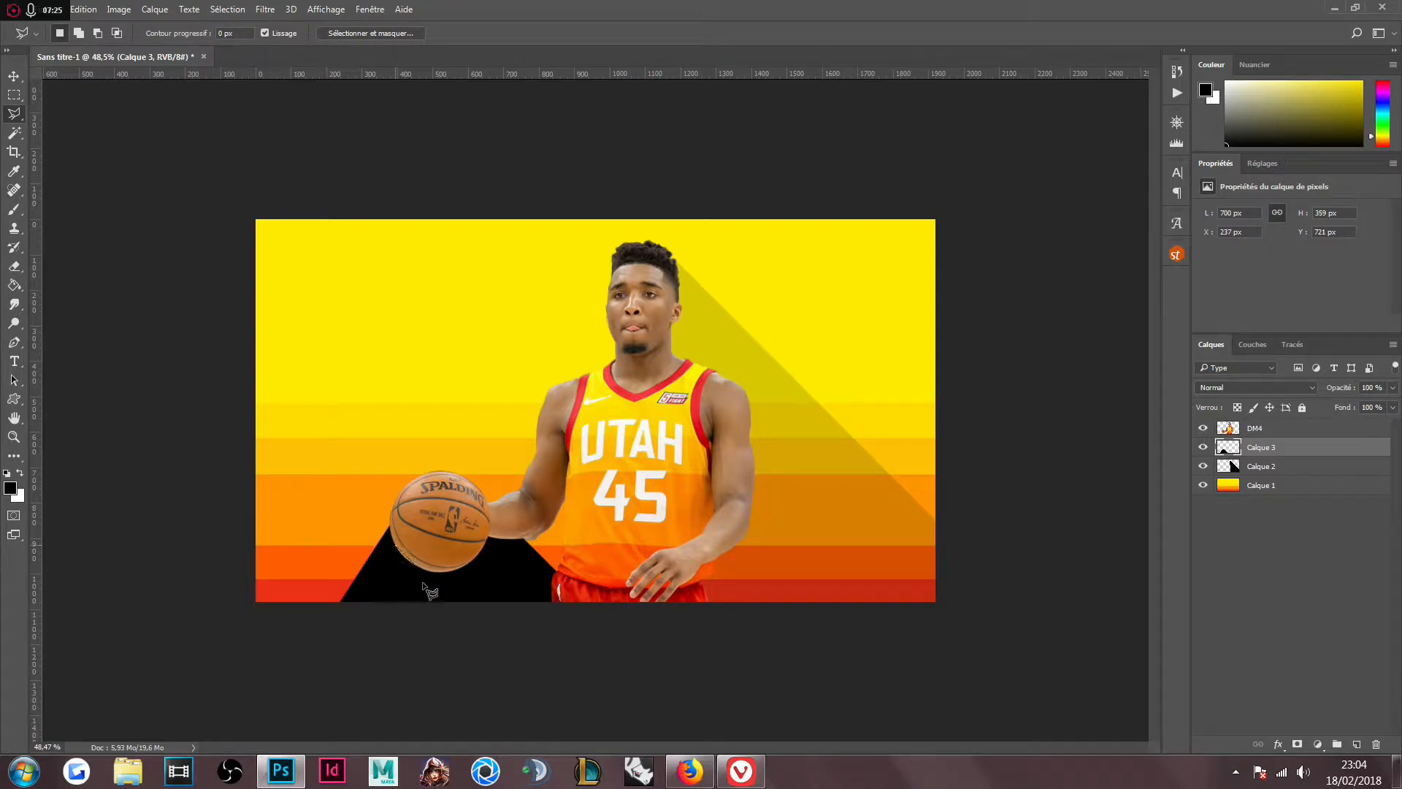
click(502, 651)
click(285, 651)
click(285, 489)
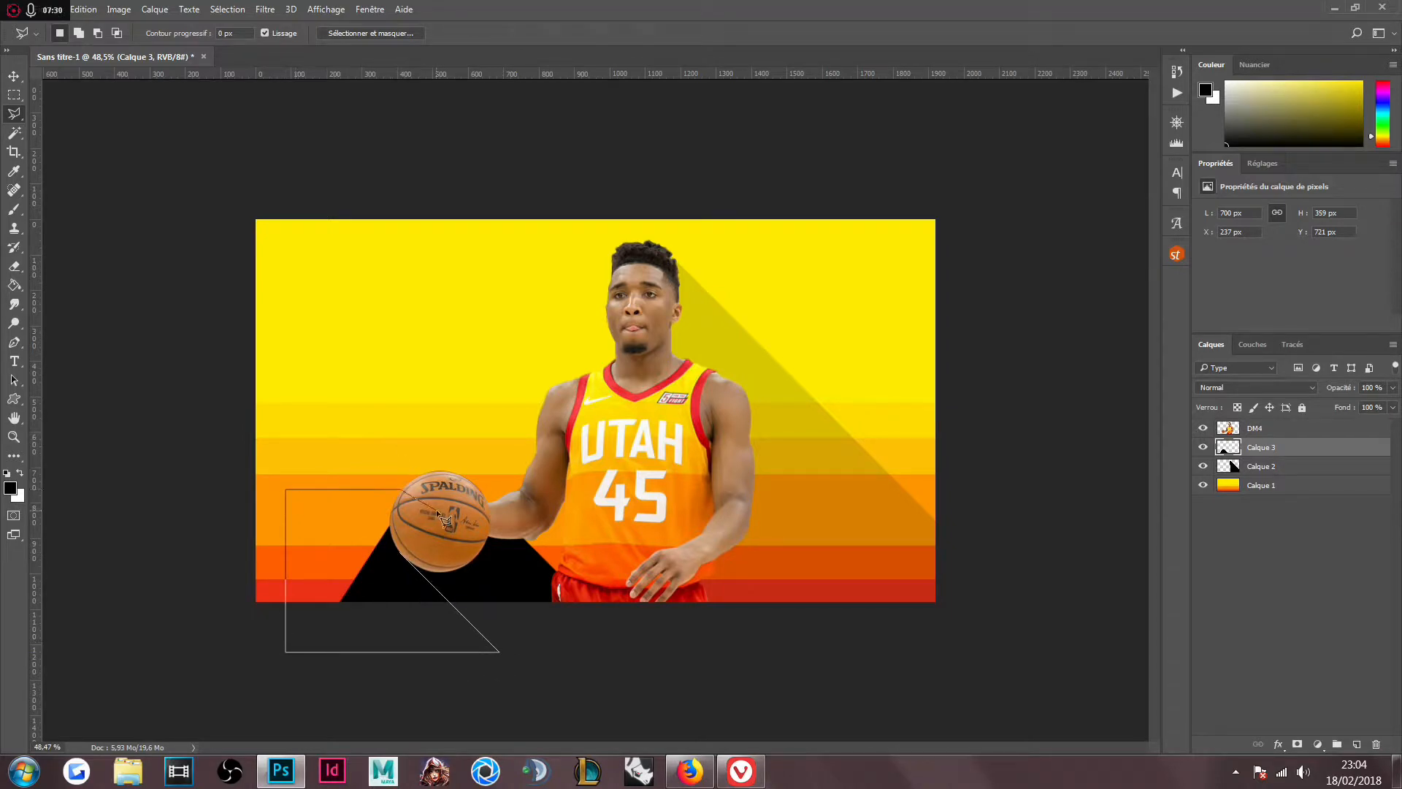
click(413, 548)
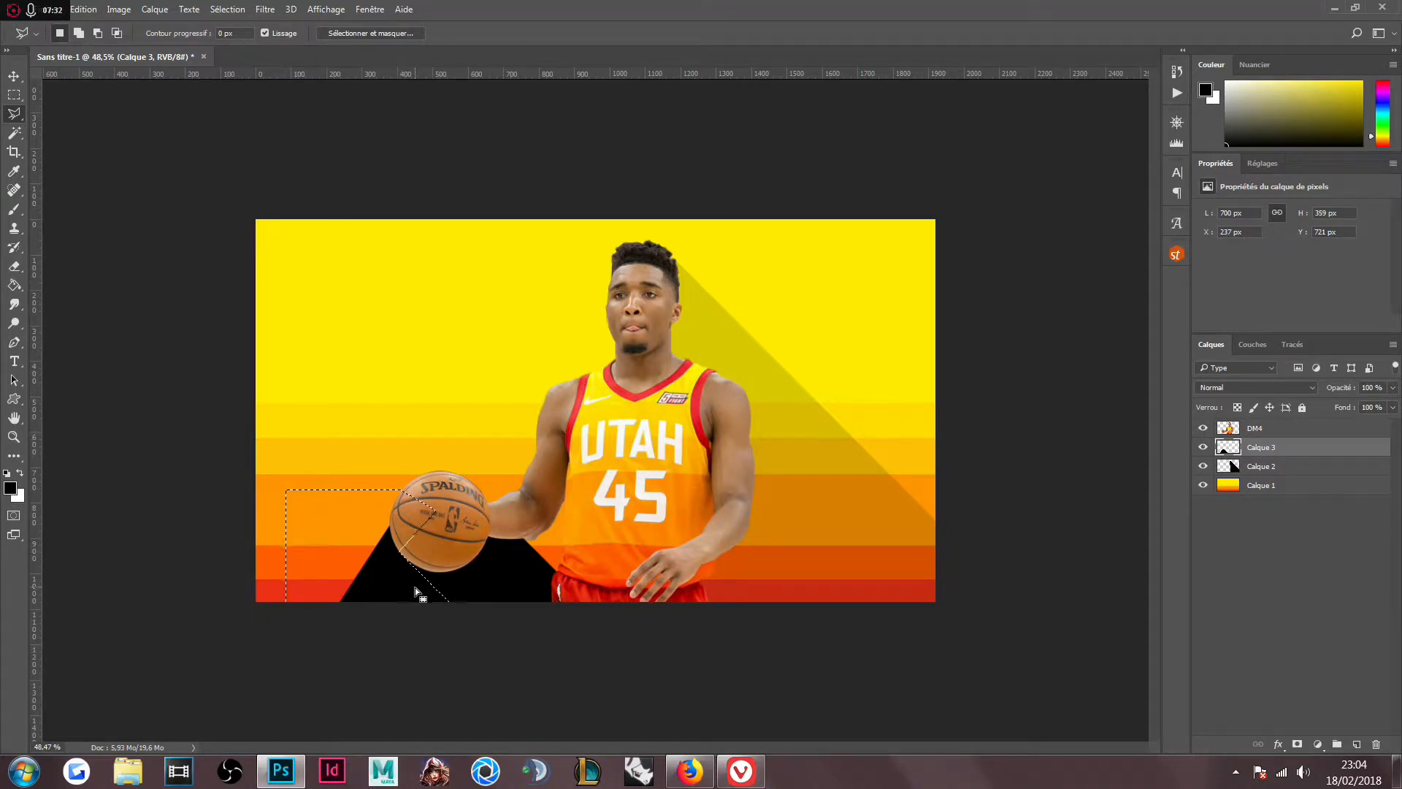
key(Delete)
key(ctrl+d)
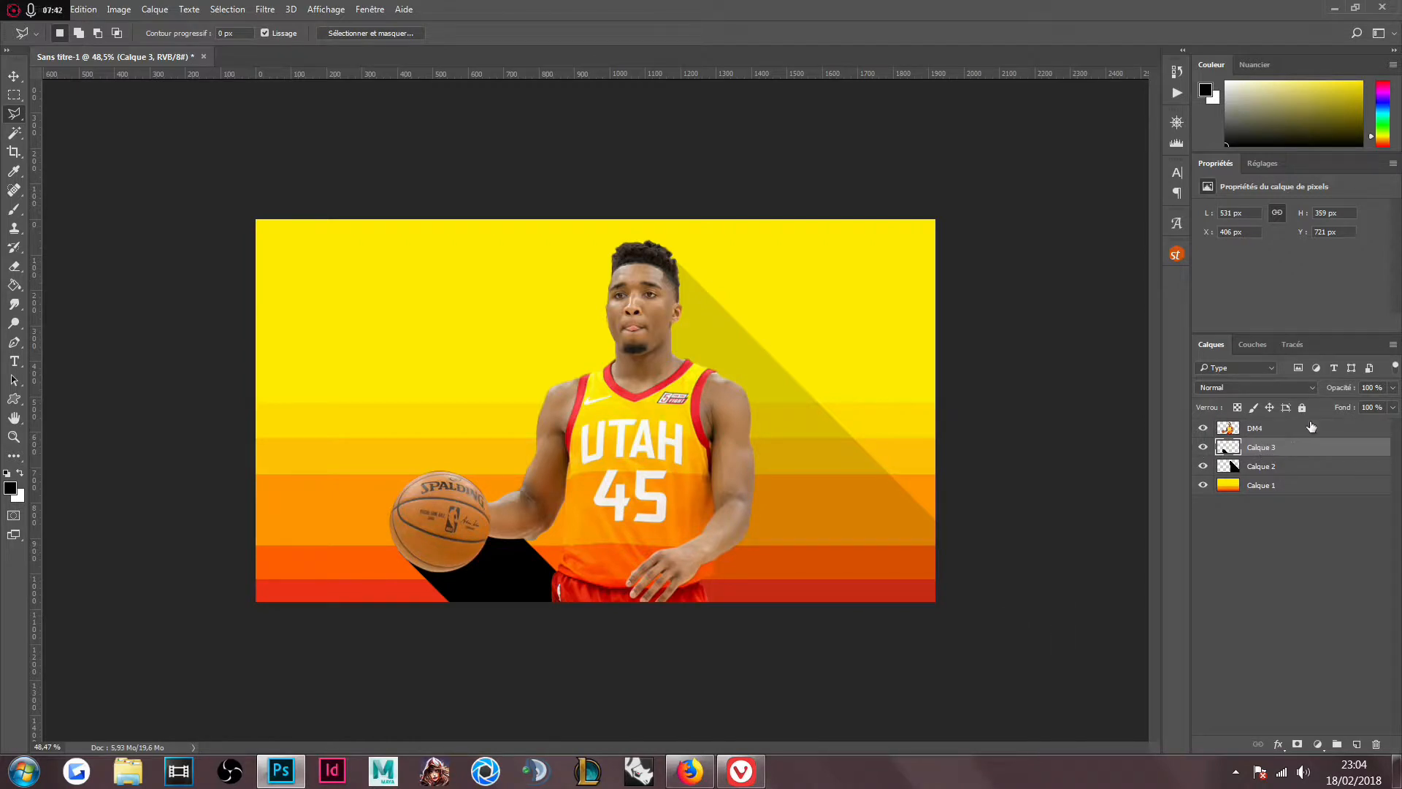
- Lower the opacity of the ball's shadow layer Calque 3 to 15%
click(1393, 408)
drag(1393, 388, 1334, 405)
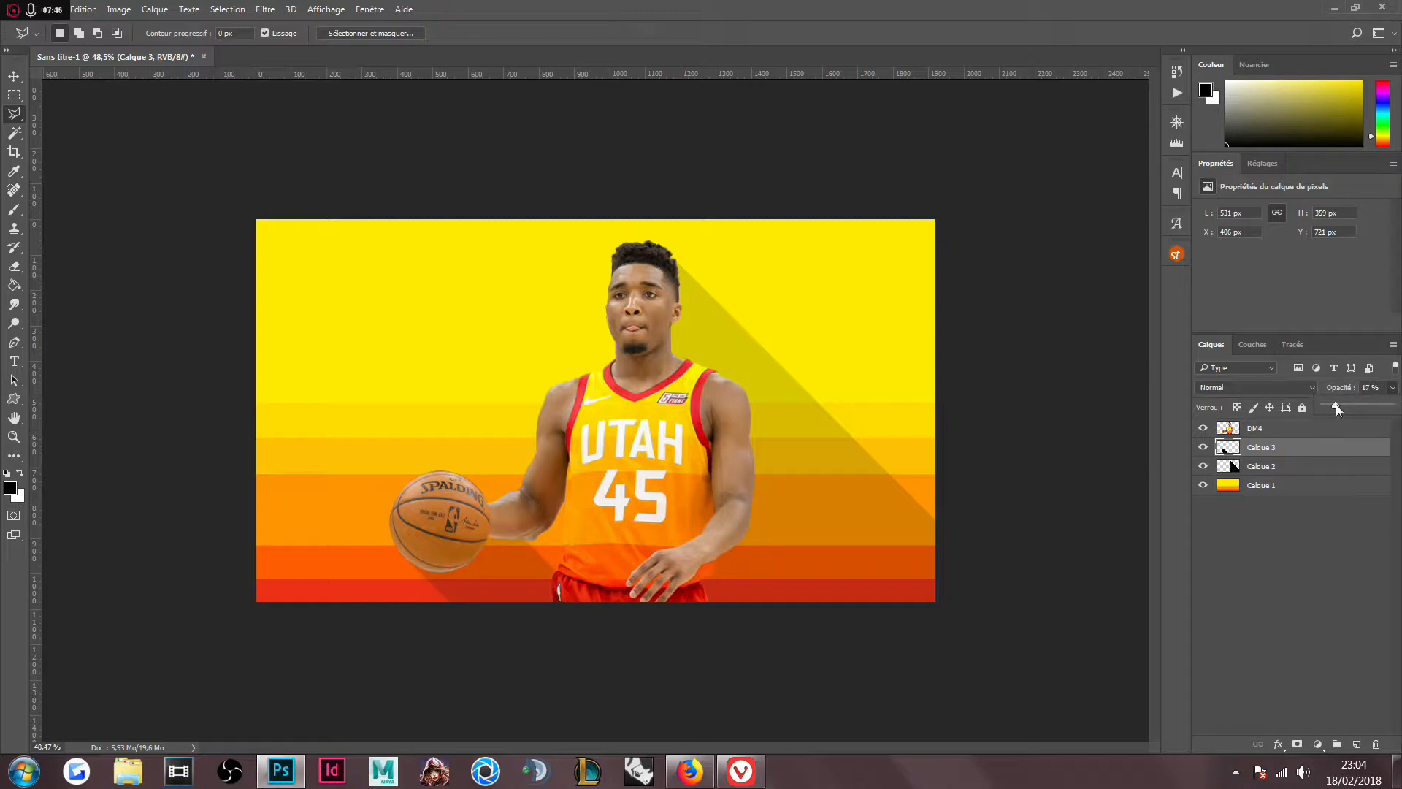
drag(1337, 405, 1336, 405)
click(1392, 388)
- Move the ball's shadow layer Calque 3 above the player layer DM4
click(1259, 558)
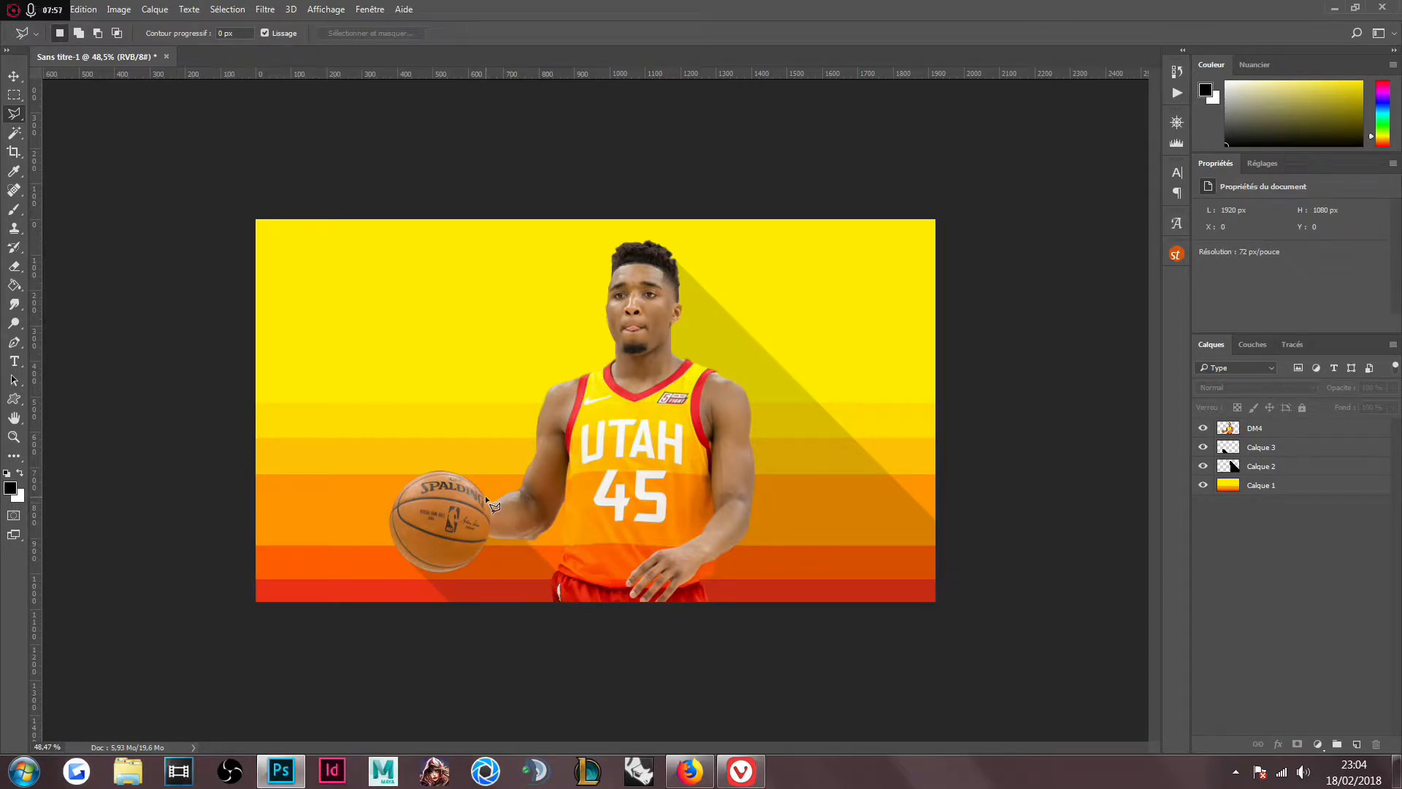
click(1262, 448)
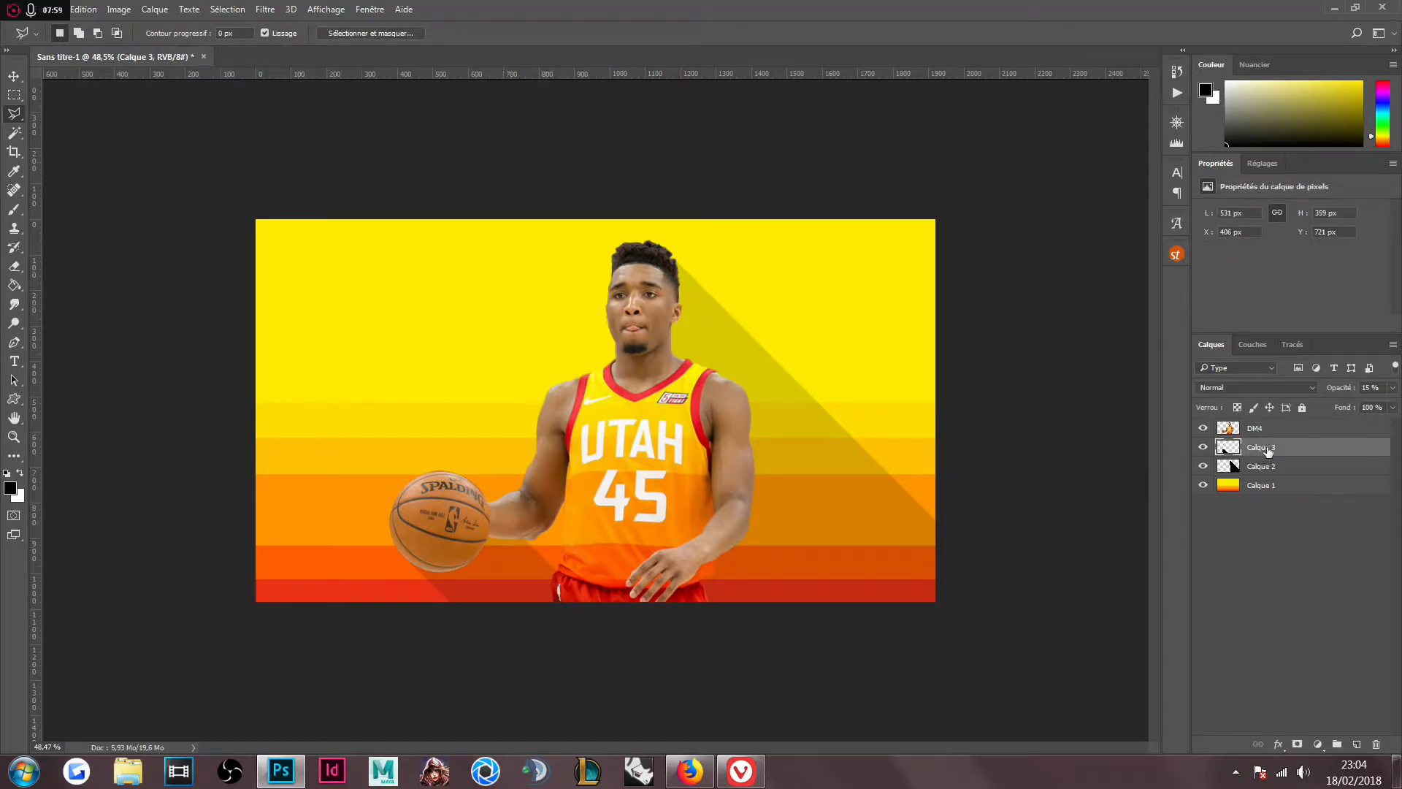
drag(1262, 427, 1265, 428)
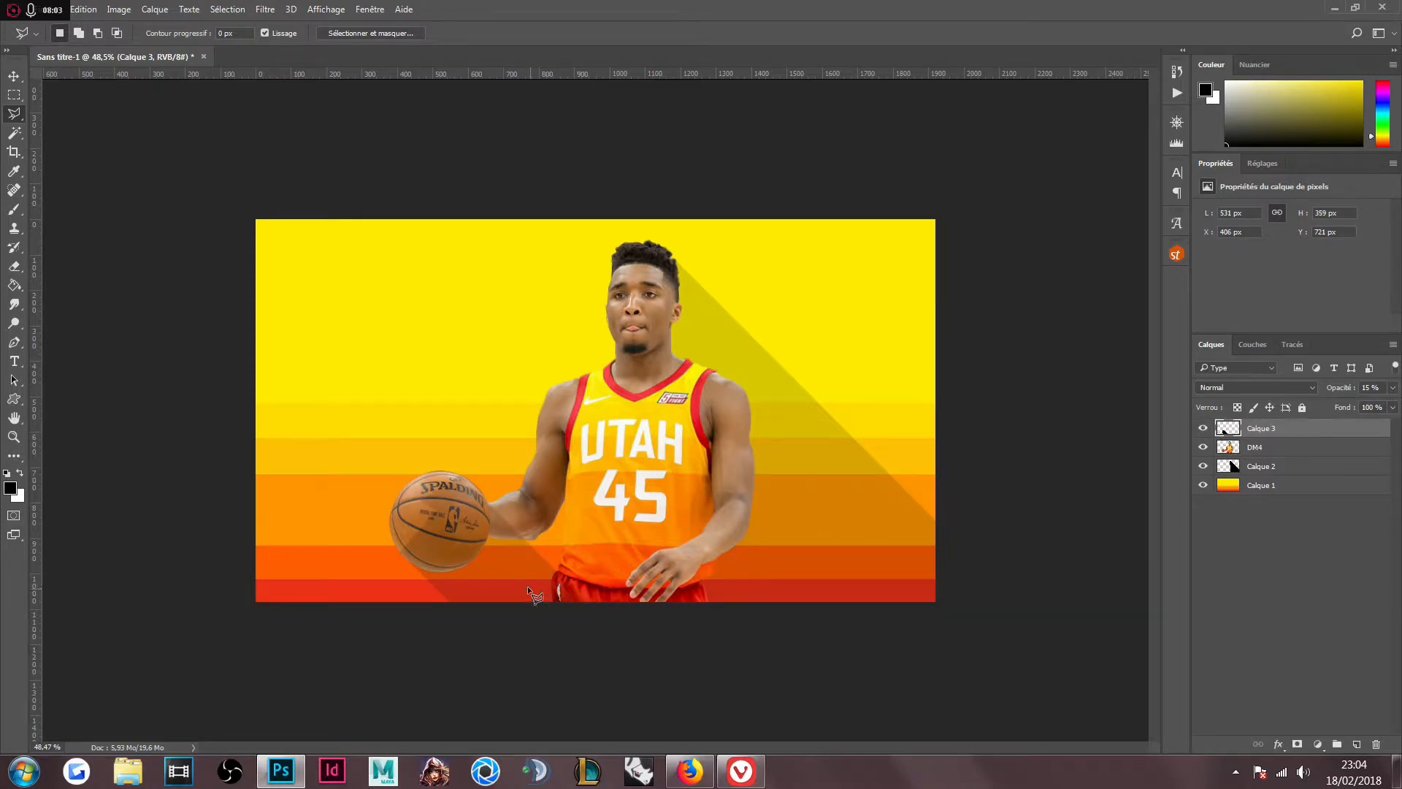
- Erase the part of the ball's shadow that covers the player's shorts, using a hard eraser of about 56 px
ctrl+drag(493, 468, 590, 535)
drag(690, 634, 694, 410)
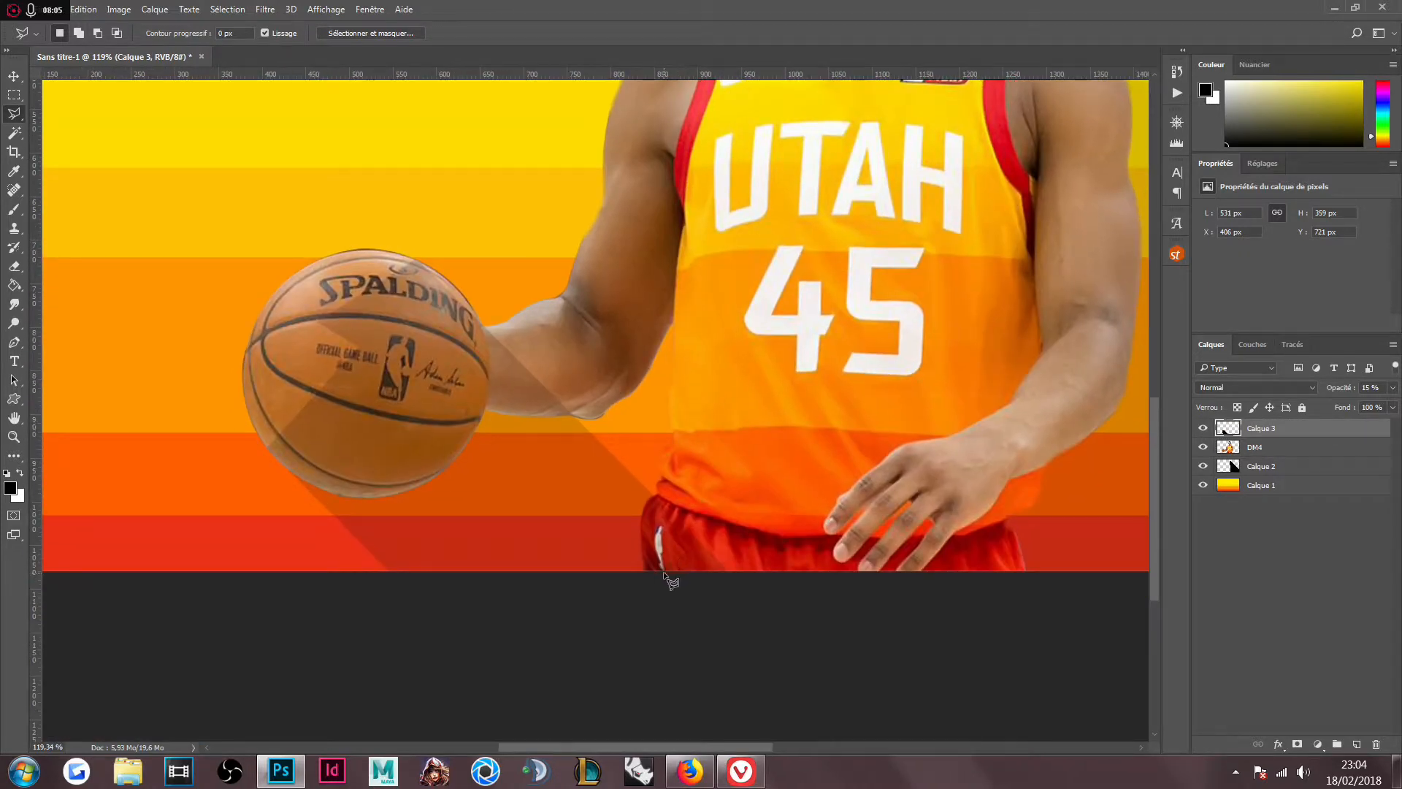
click(8, 269)
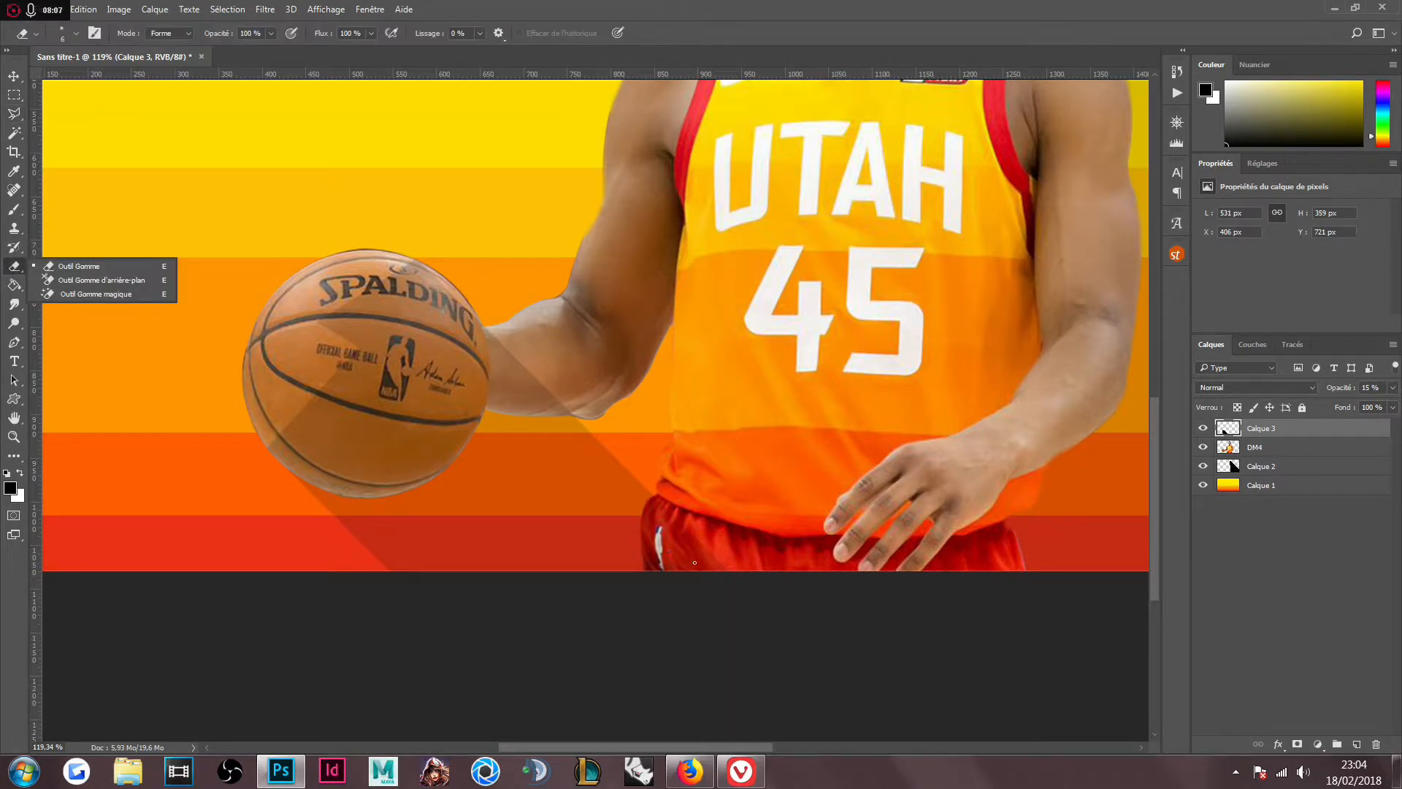
alt+drag(737, 511, 937, 488)
right_click(767, 416)
click(855, 447)
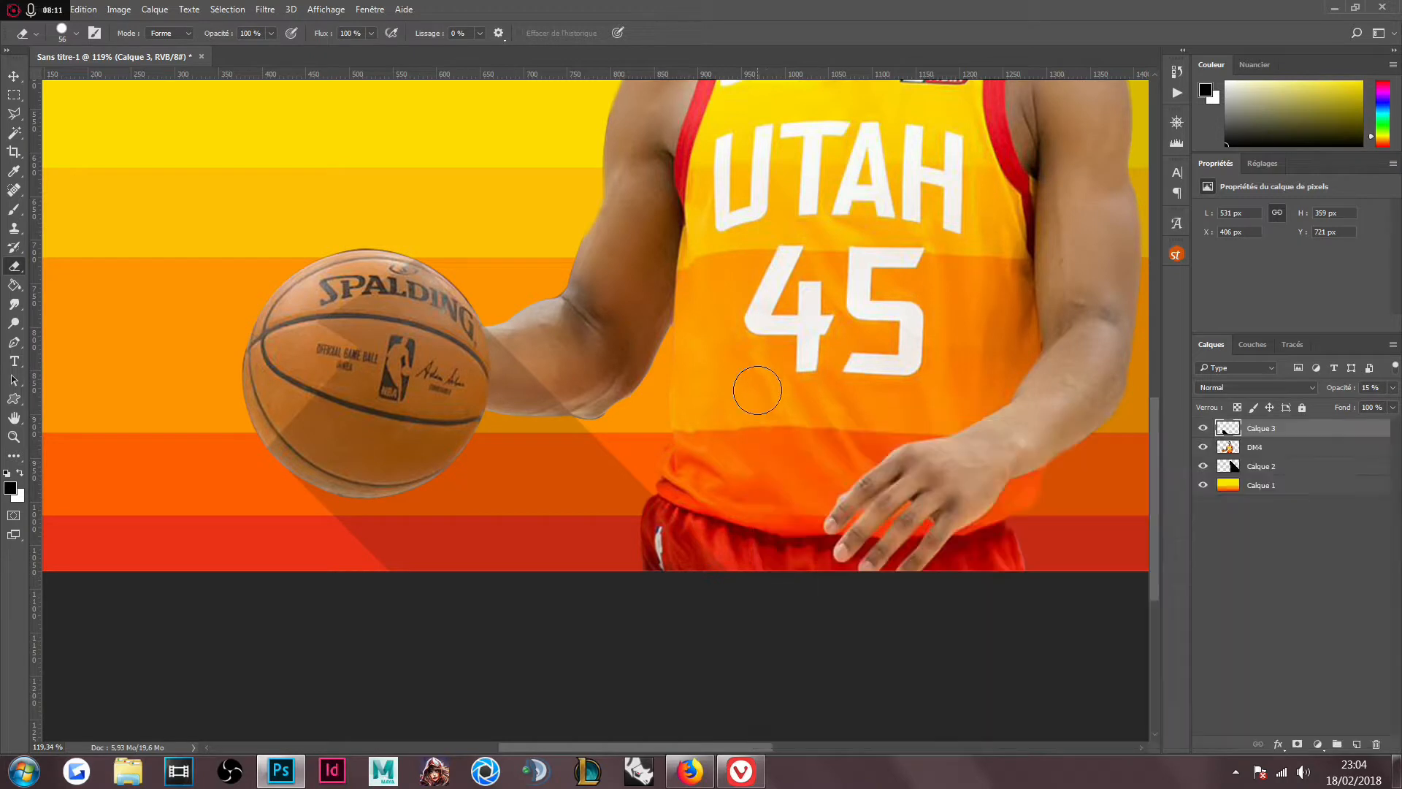
drag(677, 565, 674, 511)
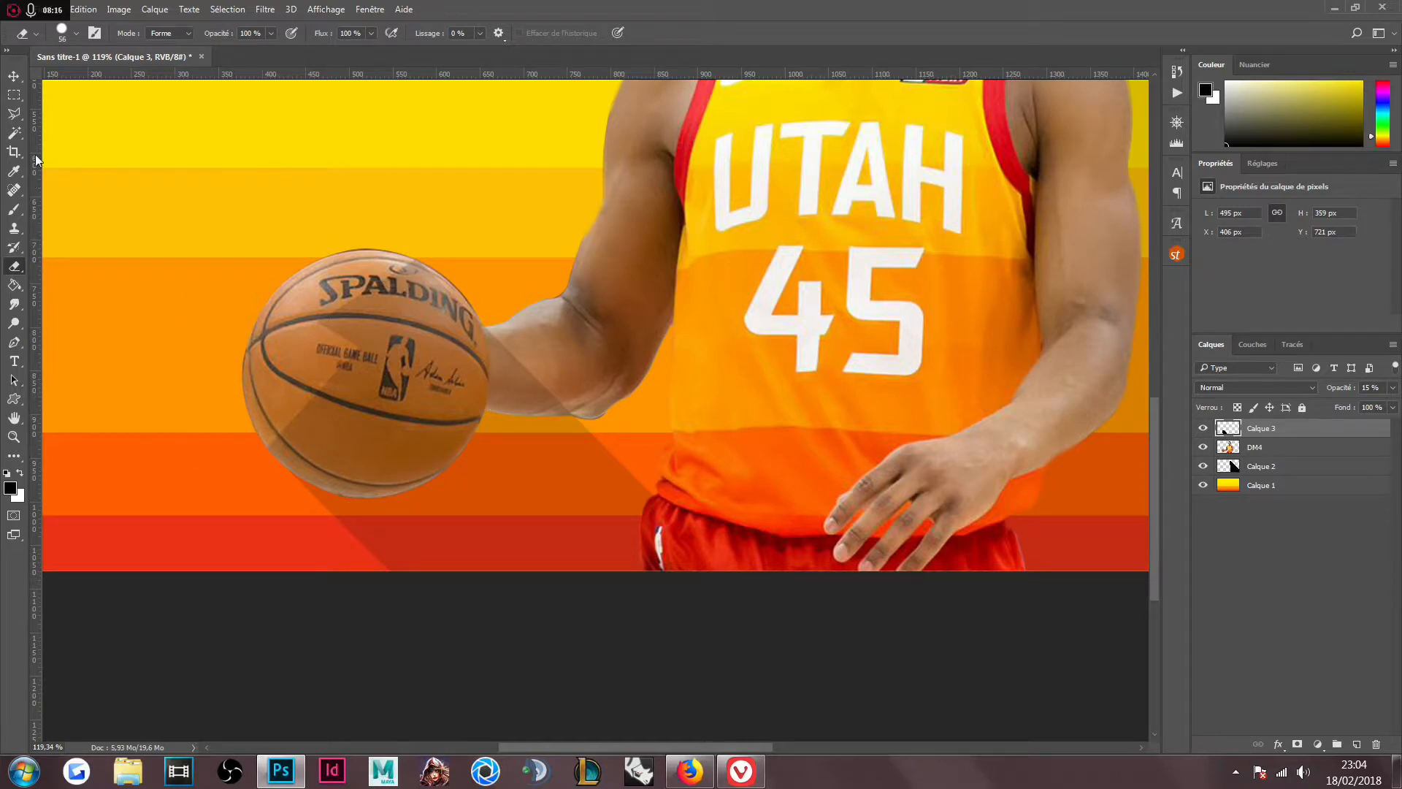
- Trace the basketball with the Pen tool, convert the path to a selection with 0 px feather, remove the shadow inside it and deselect
click(14, 343)
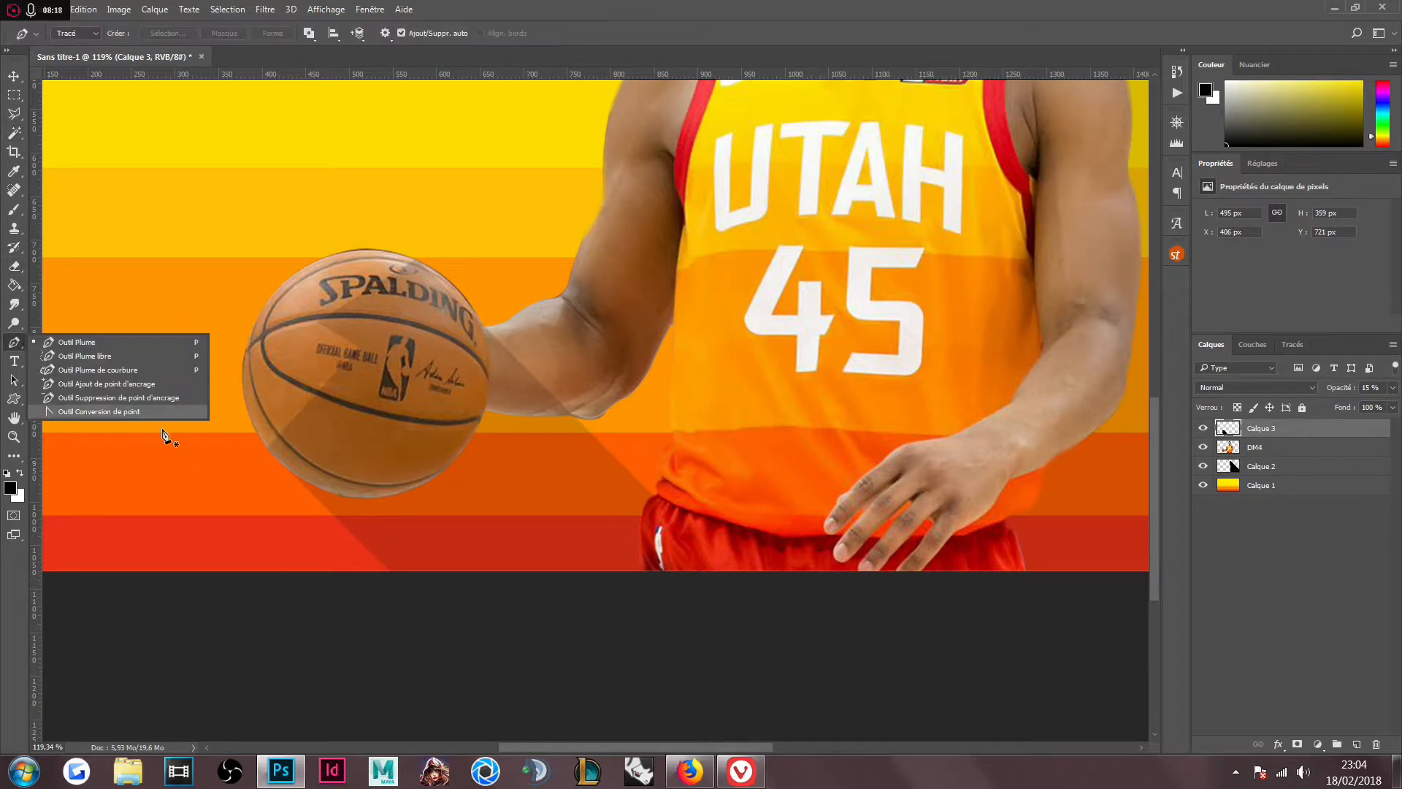
click(265, 447)
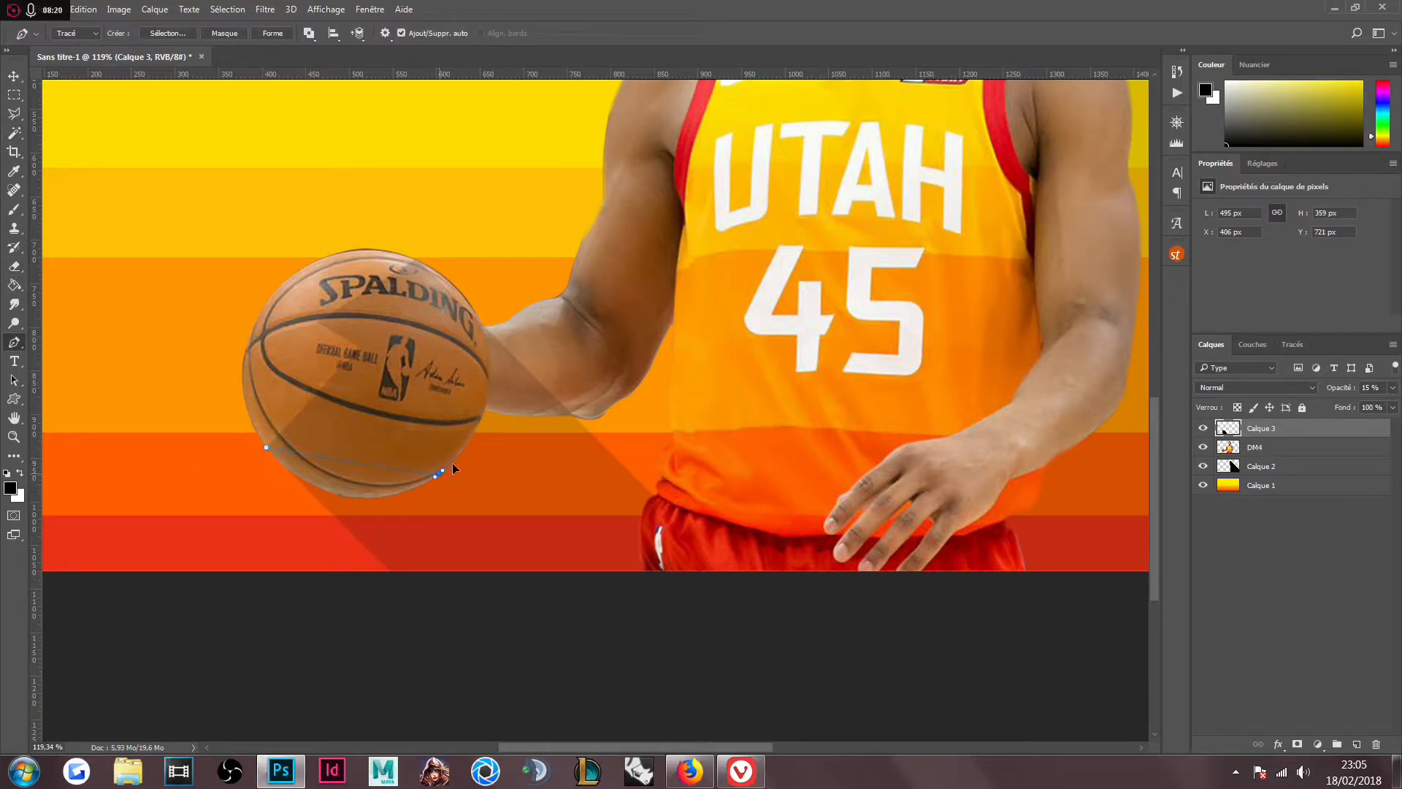
drag(438, 474, 562, 415)
drag(418, 189, 414, 205)
drag(323, 199, 230, 388)
right_click(354, 325)
click(457, 399)
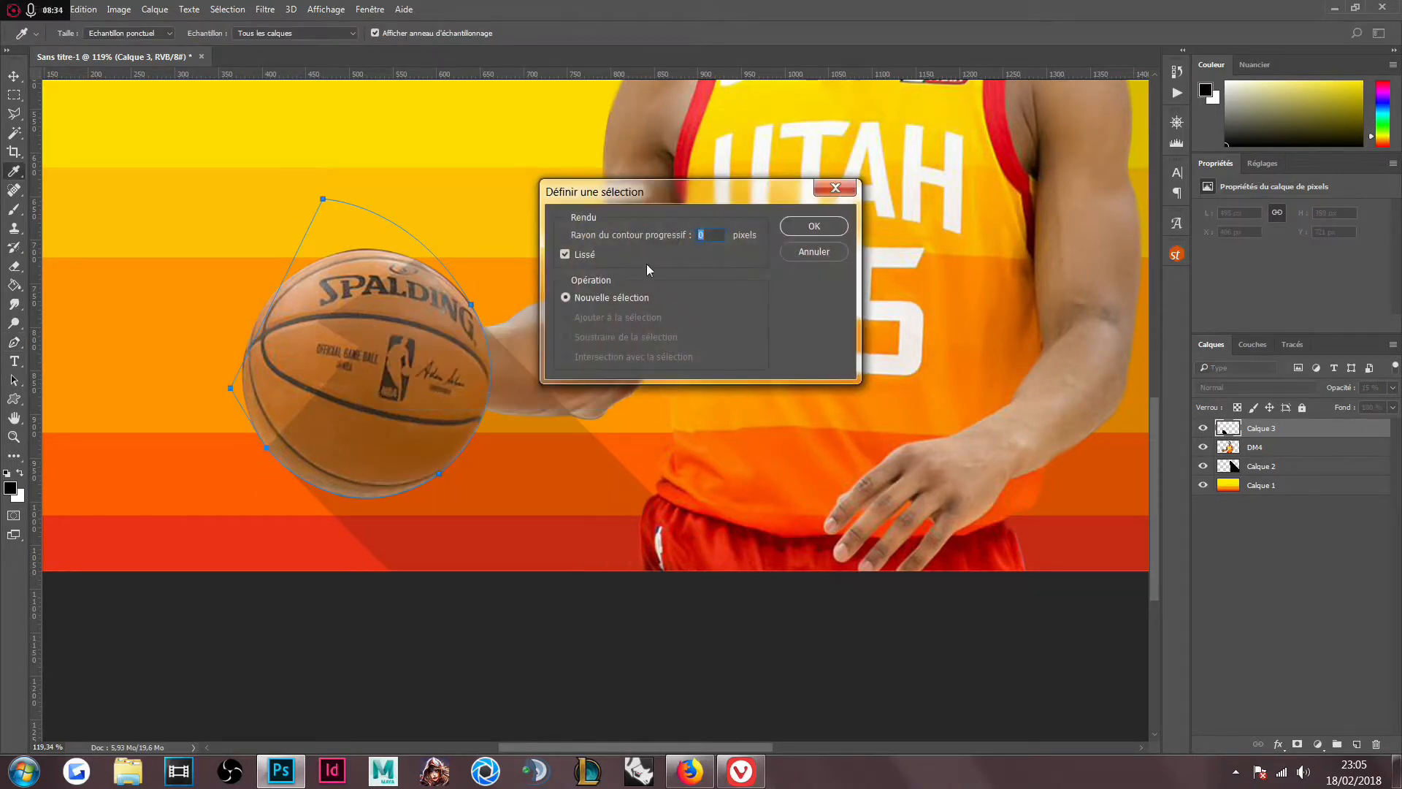
click(808, 223)
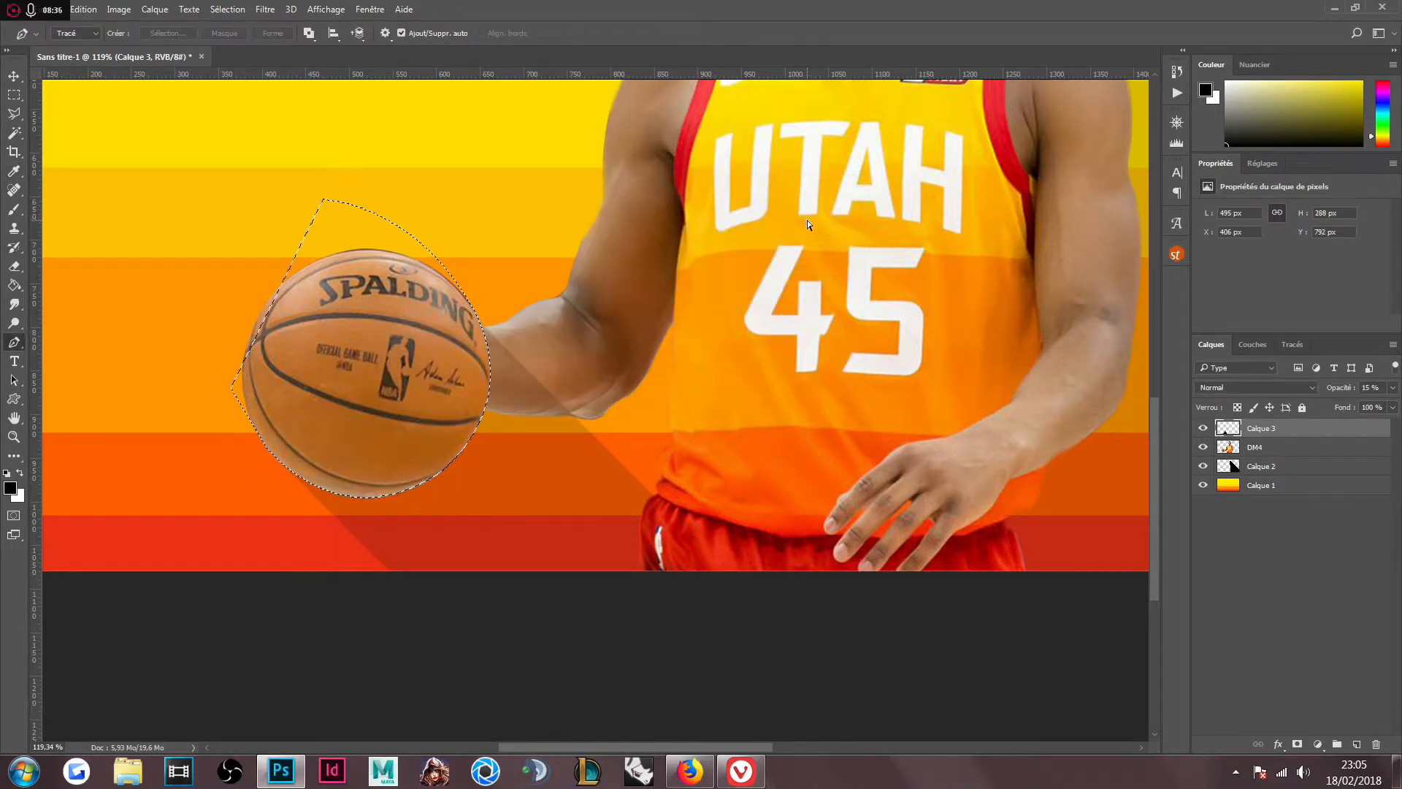
key(ctrl+d)
- Set up the Polygon tool to draw shapes with 3 sides
scroll(791, 310, down, 10)
drag(835, 307, 650, 460)
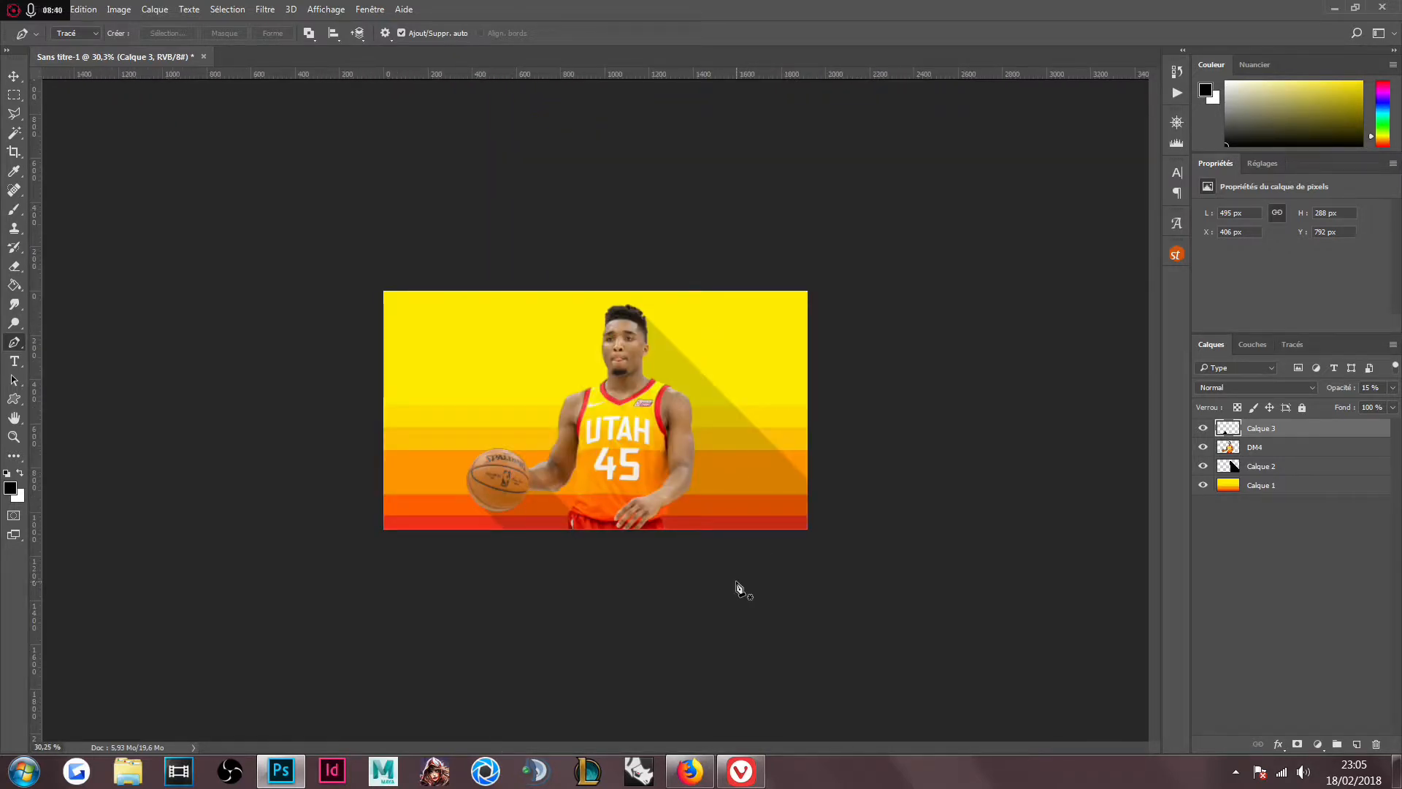
drag(696, 411, 751, 404)
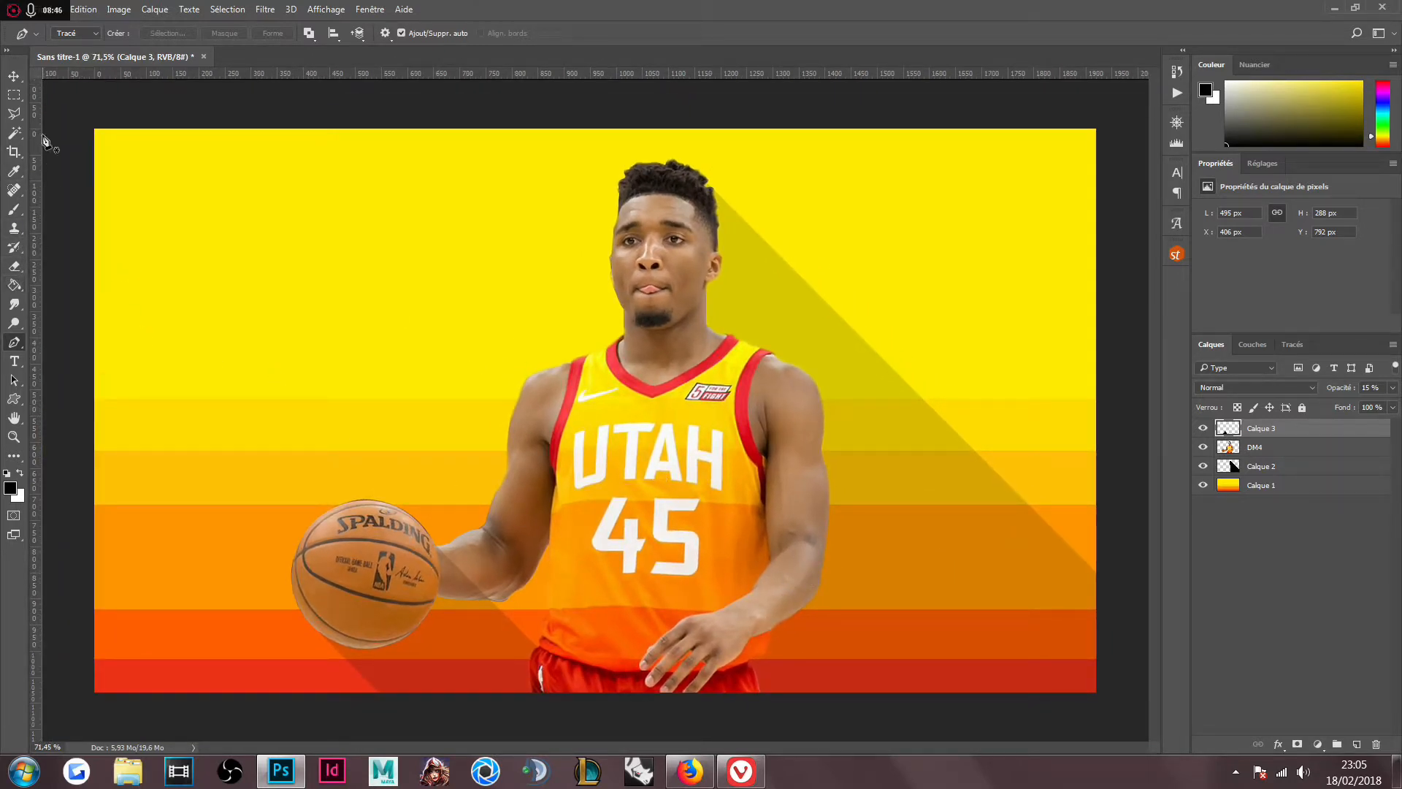
click(14, 406)
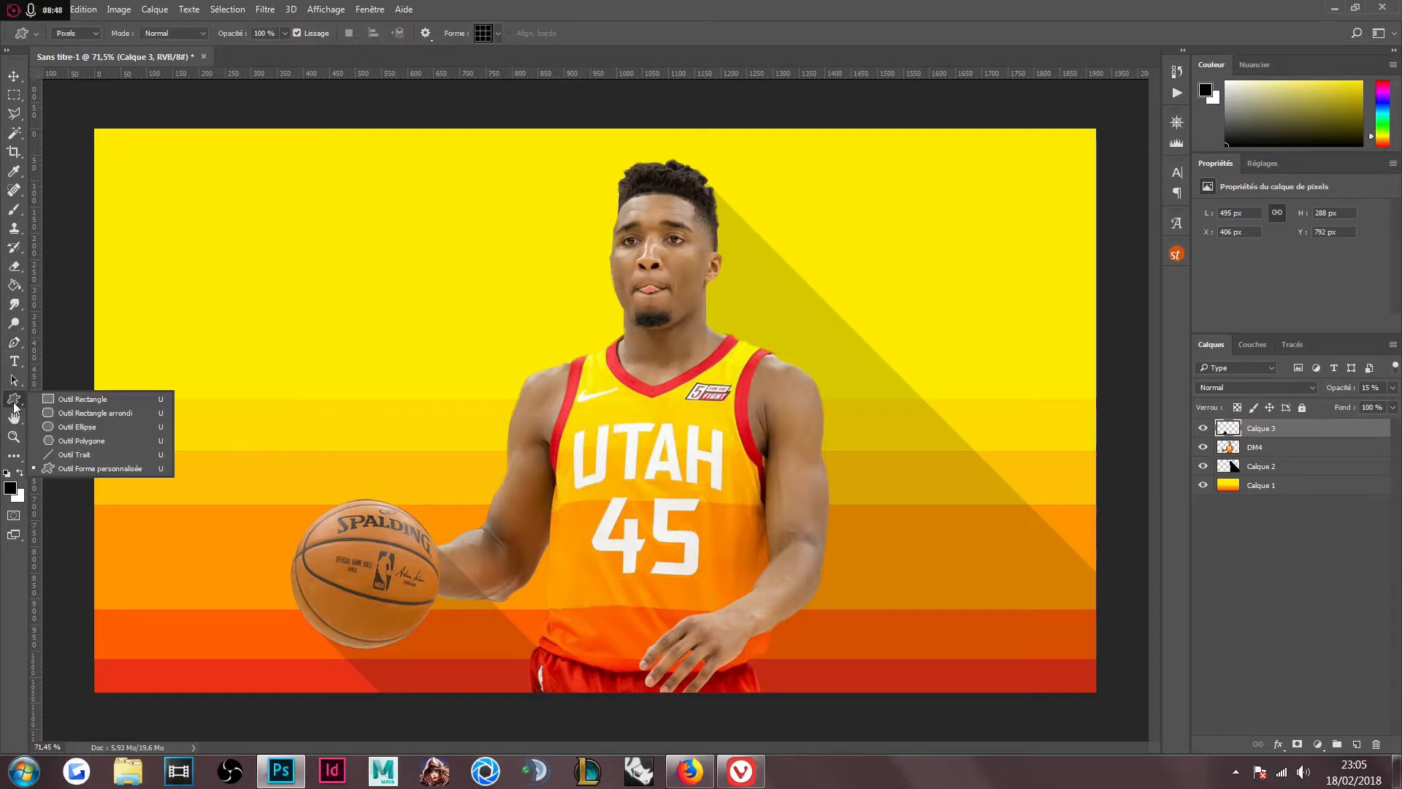
click(51, 400)
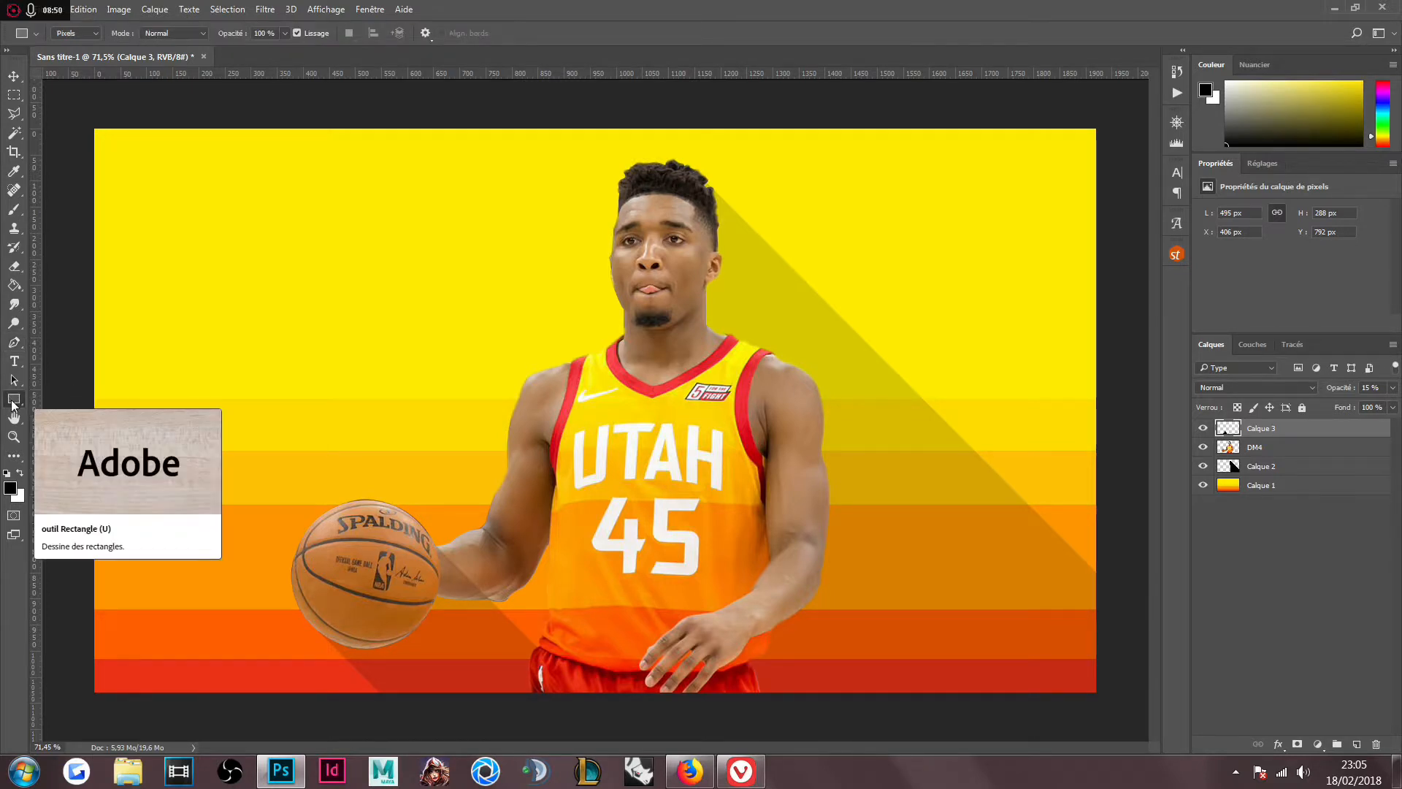
click(13, 405)
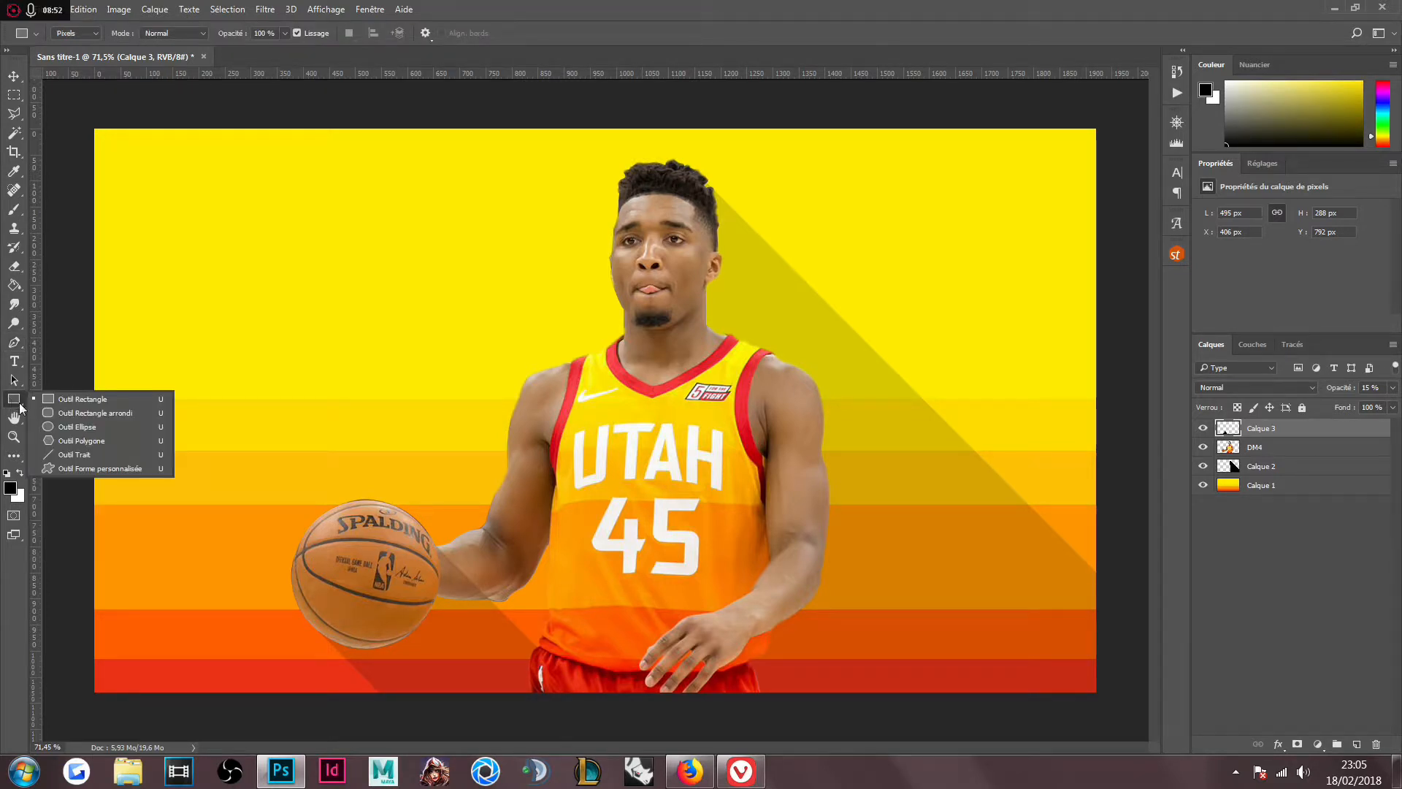
click(121, 438)
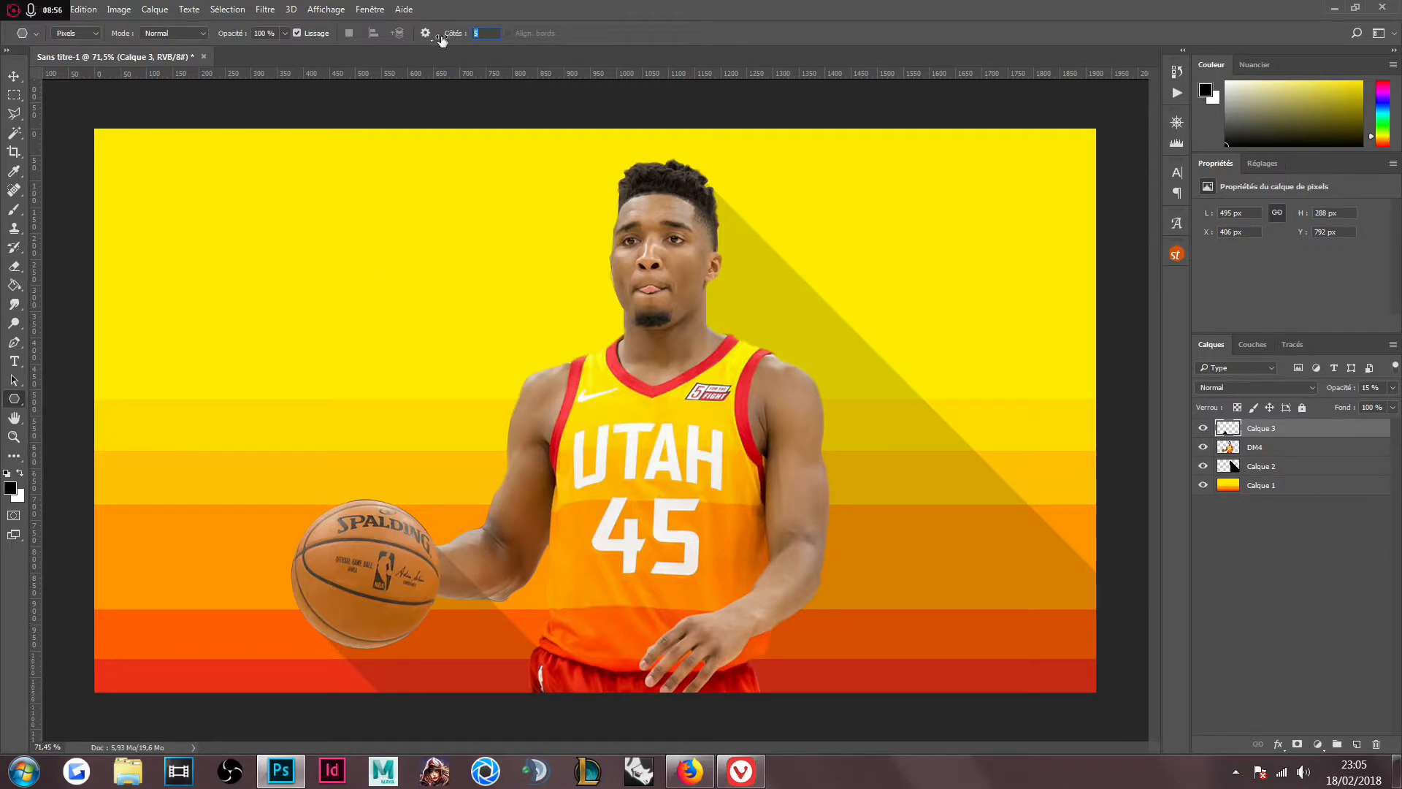
- Add an empty layer between the player's shadow layer Calque 2 and the background layer Calque 1
click(1287, 595)
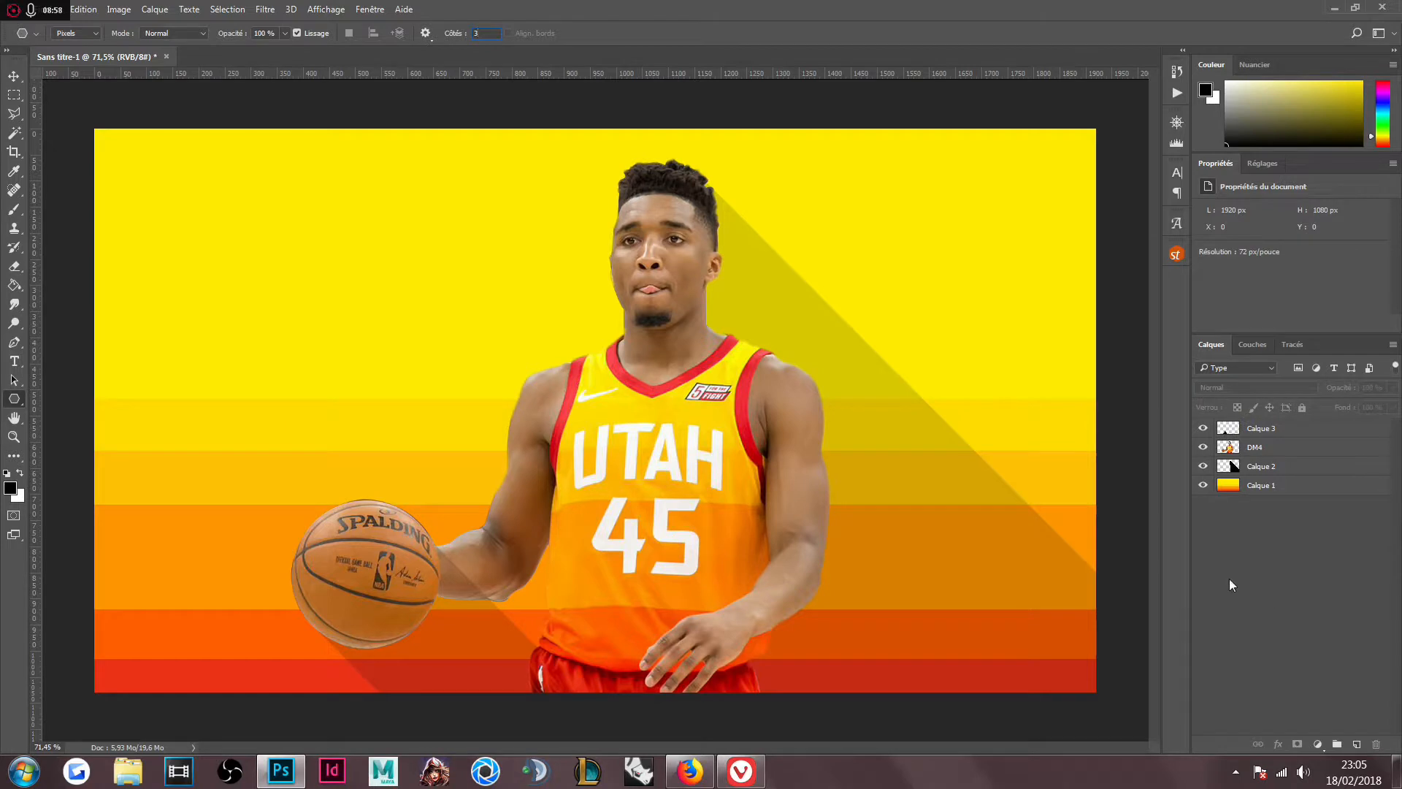
click(1357, 744)
drag(1273, 432, 1280, 495)
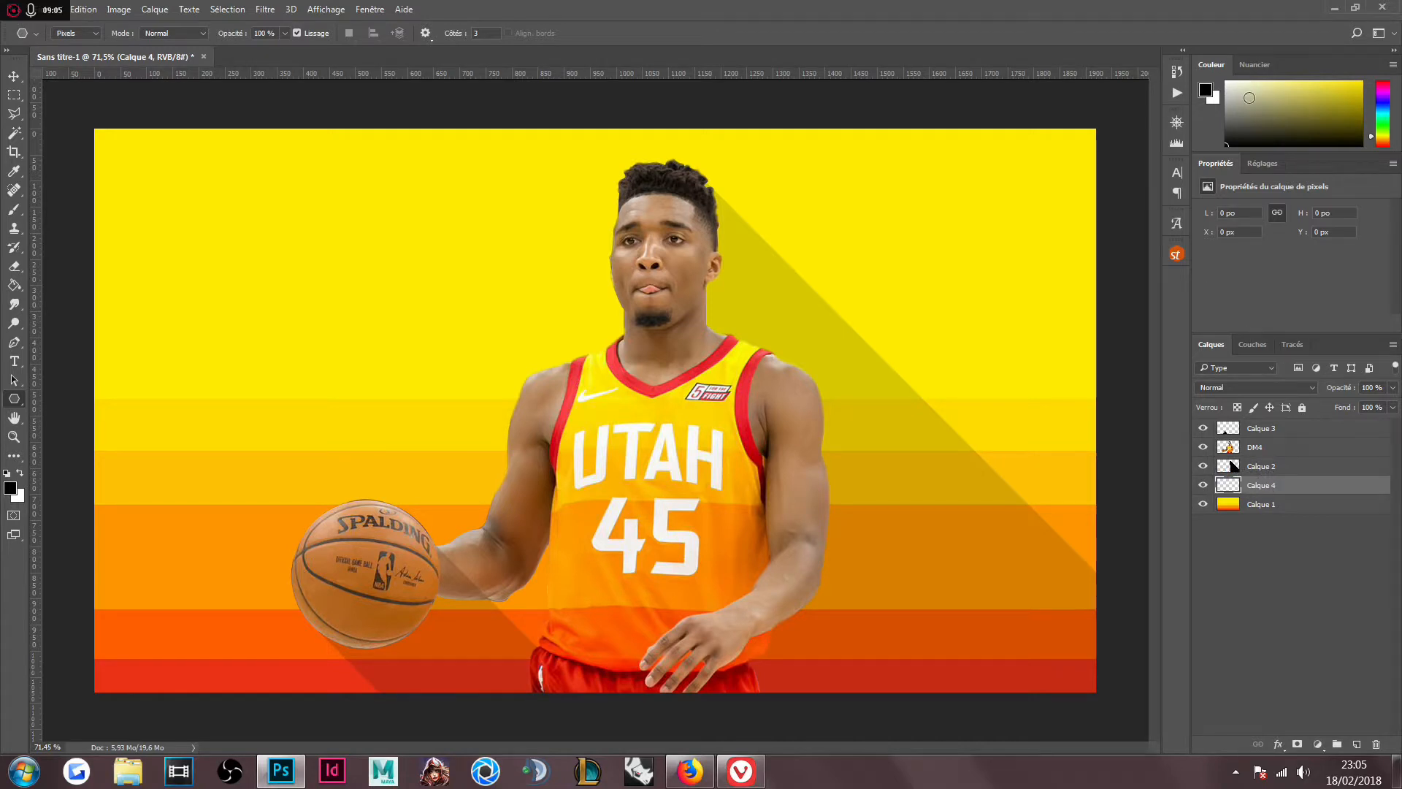
- Draw a pink downward-pointing triangle about 774 x 670 px behind the player and shift it up and to the left
click(1382, 83)
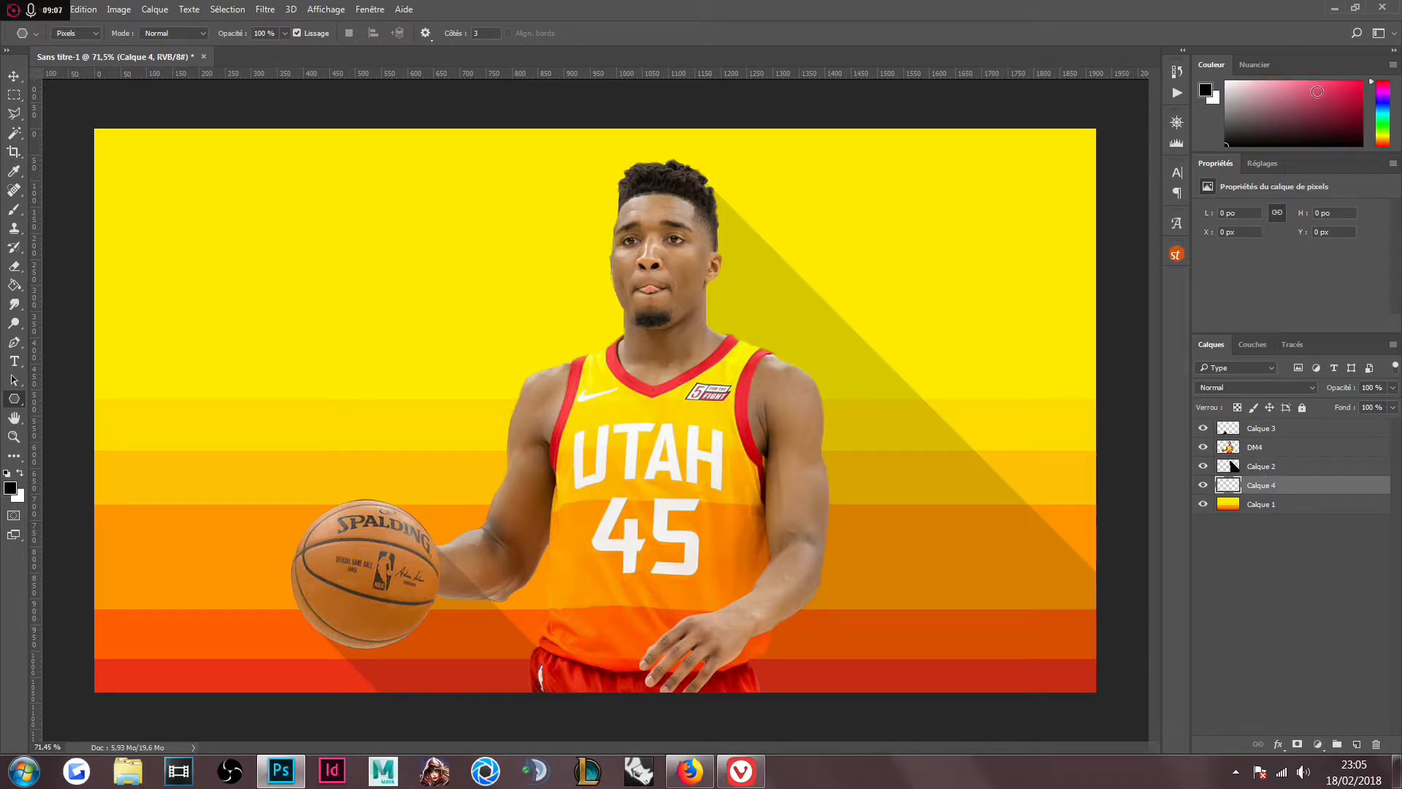
click(1329, 77)
mouse_move(631, 409)
mouse_down()
mouse_move(745, 321)
mouse_move(759, 271)
mouse_move(861, 300)
mouse_move(873, 286)
mouse_move(954, 285)
mouse_move(596, 272)
mouse_move(504, 306)
mouse_move(387, 394)
mouse_move(533, 570)
mouse_move(628, 624)
mouse_move(673, 681)
mouse_move(673, 643)
mouse_up()
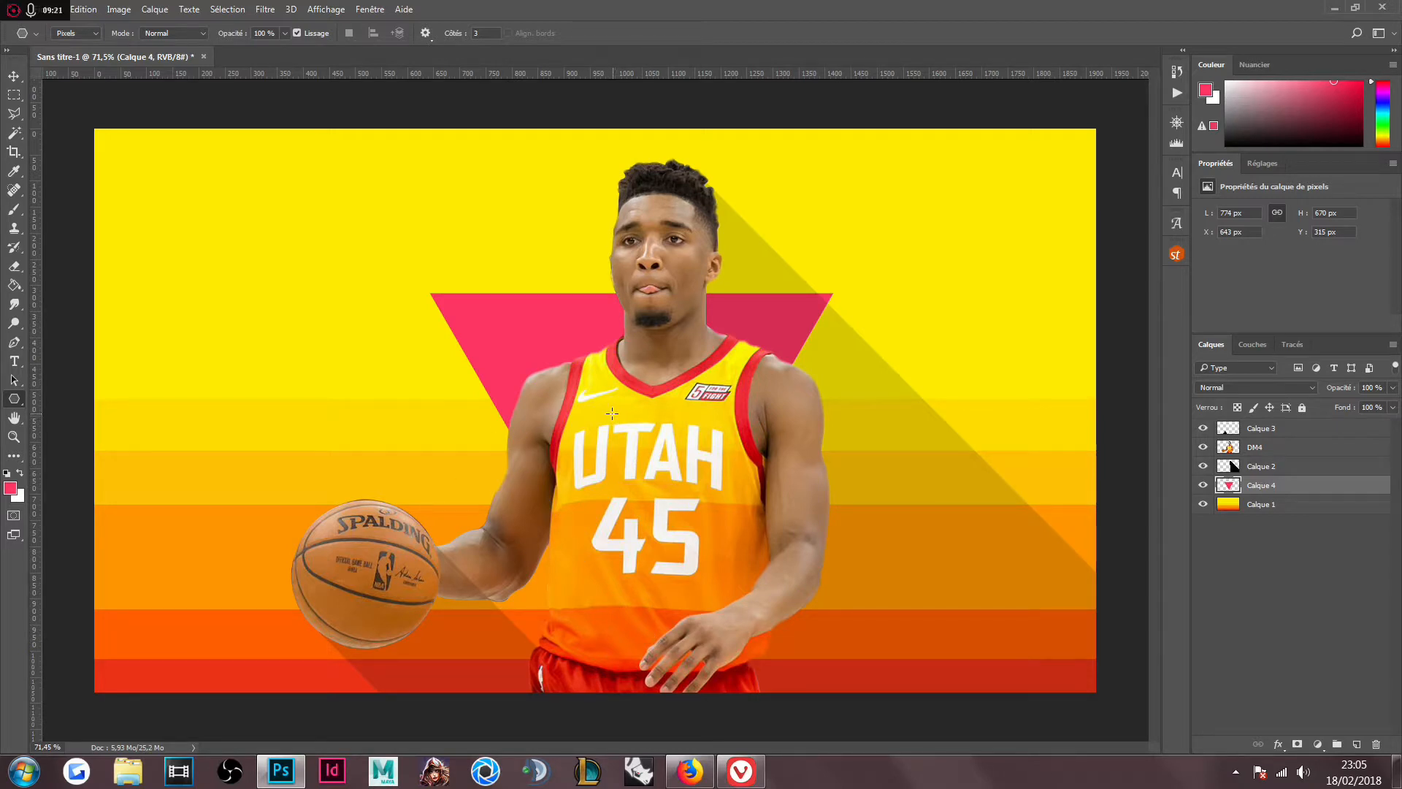
key(v)
drag(528, 336, 465, 359)
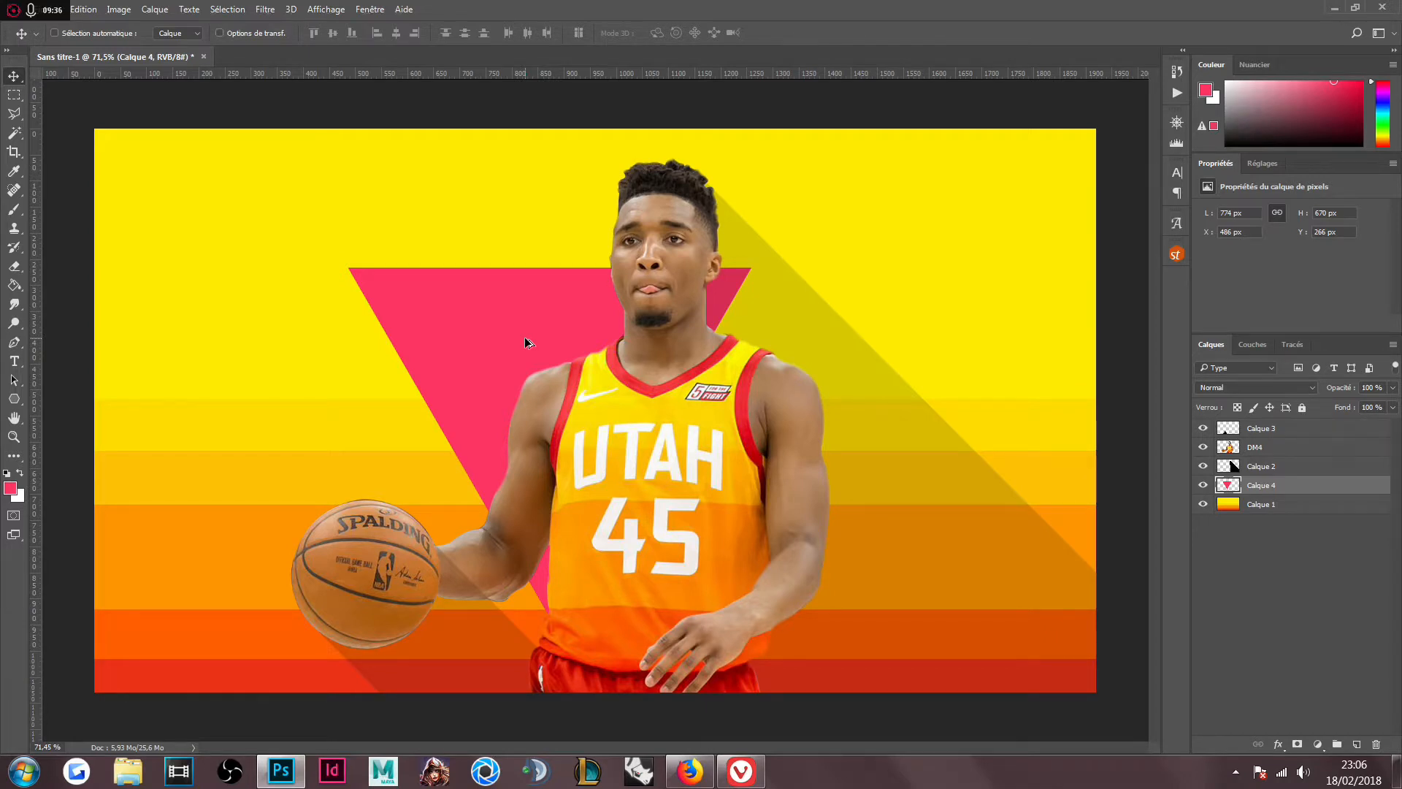
- Duplicate the pink triangle higher and further right behind the player's head, and shift the original slightly left to X 445 px
drag(525, 341, 802, 389)
drag(877, 434, 791, 330)
click(1280, 508)
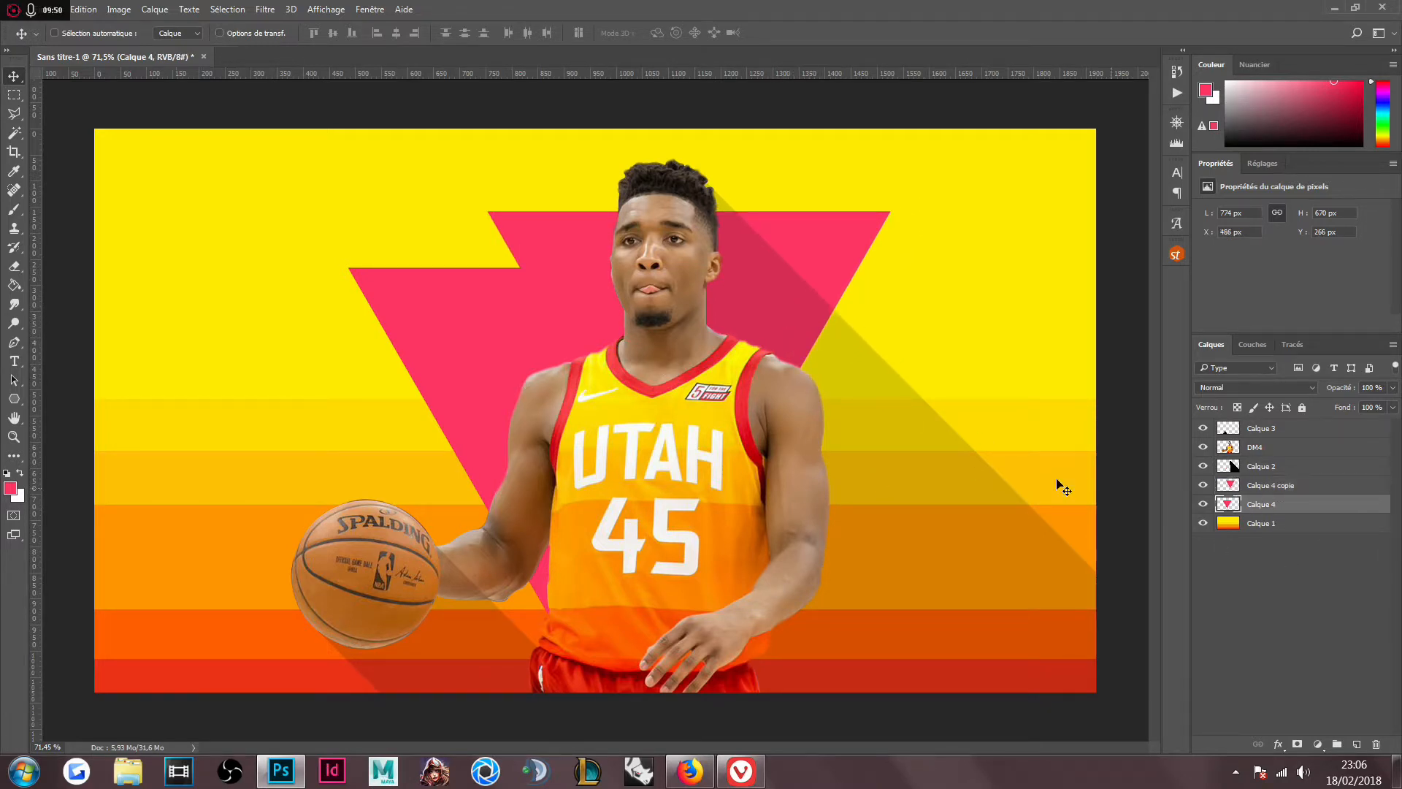
mouse_move(499, 346)
mouse_down()
mouse_move(460, 344)
mouse_move(478, 346)
mouse_up()
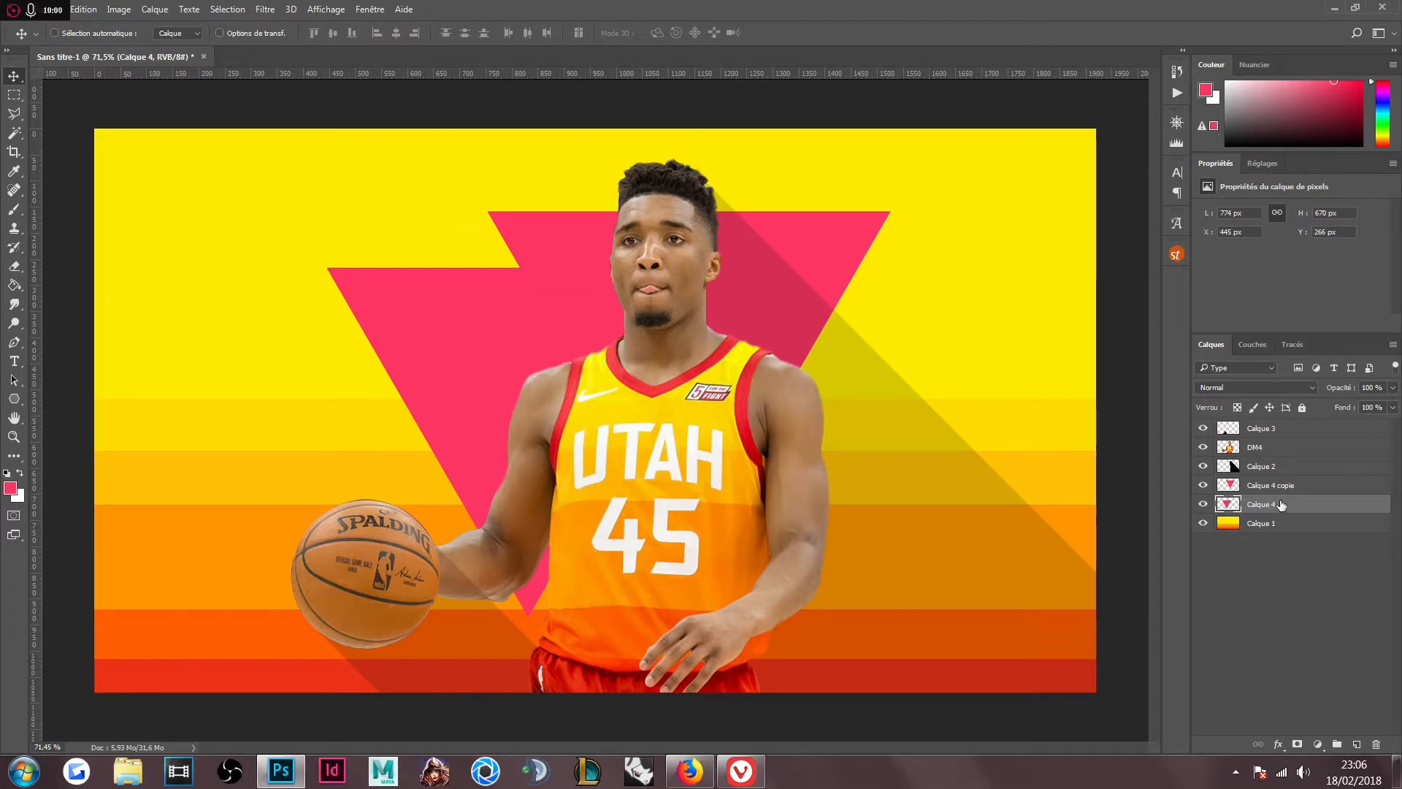
- Hide the duplicate triangle layer Calque 4 copie and set the fill of the original triangle layer Calque 4 to 0%
click(1203, 486)
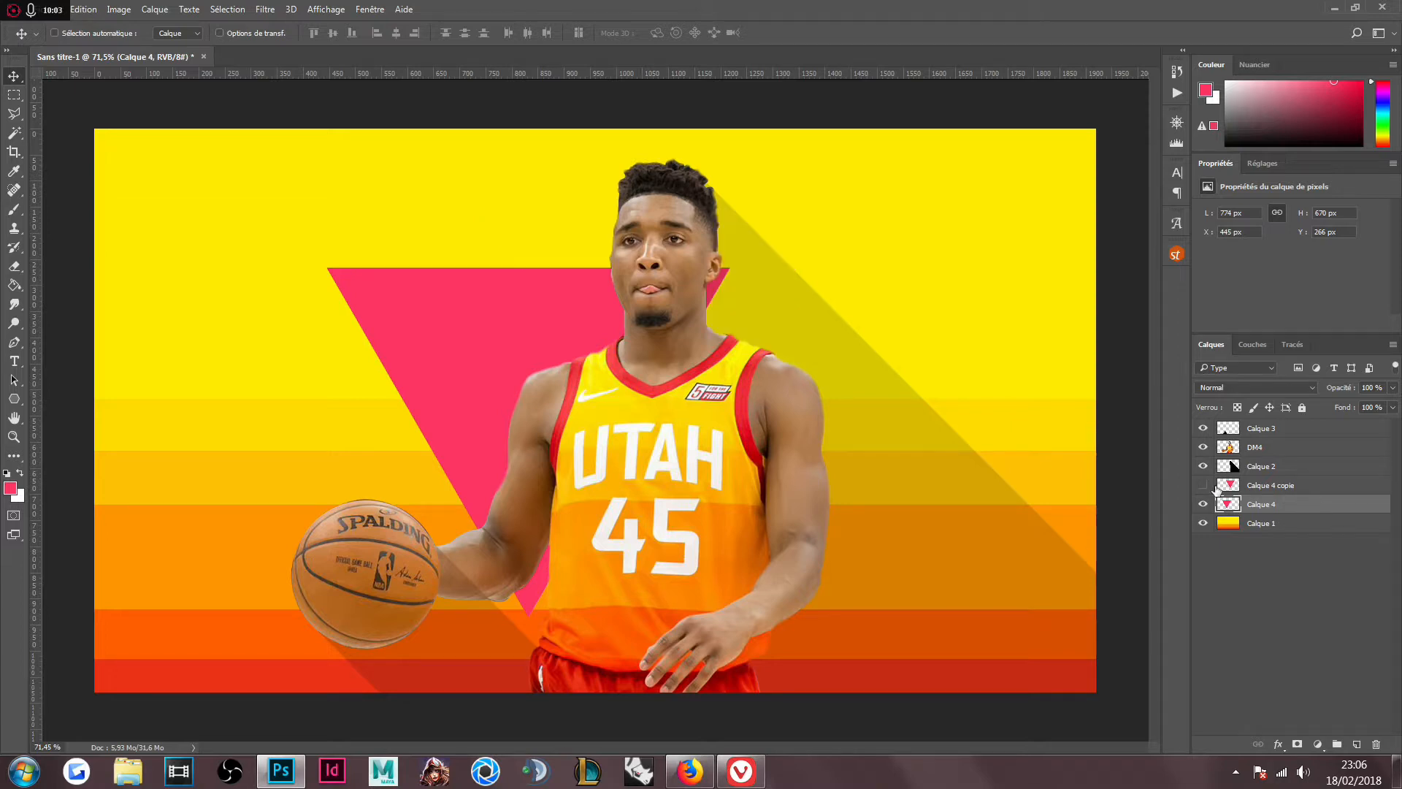
click(1393, 407)
drag(1391, 427, 1272, 427)
click(1266, 620)
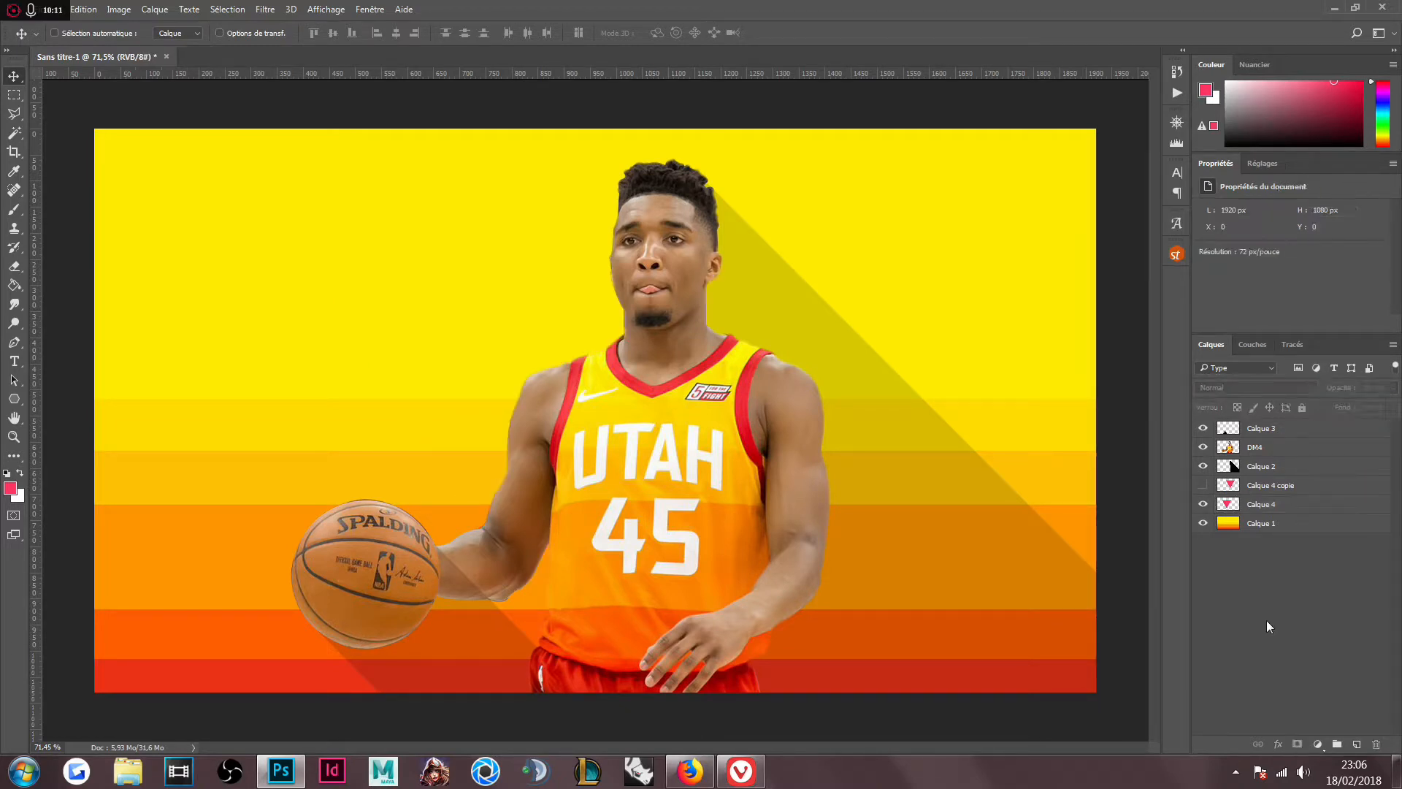
- Add a white 24 px inside stroke (Contour) to the triangle on Calque 4
click(1268, 511)
click(1278, 744)
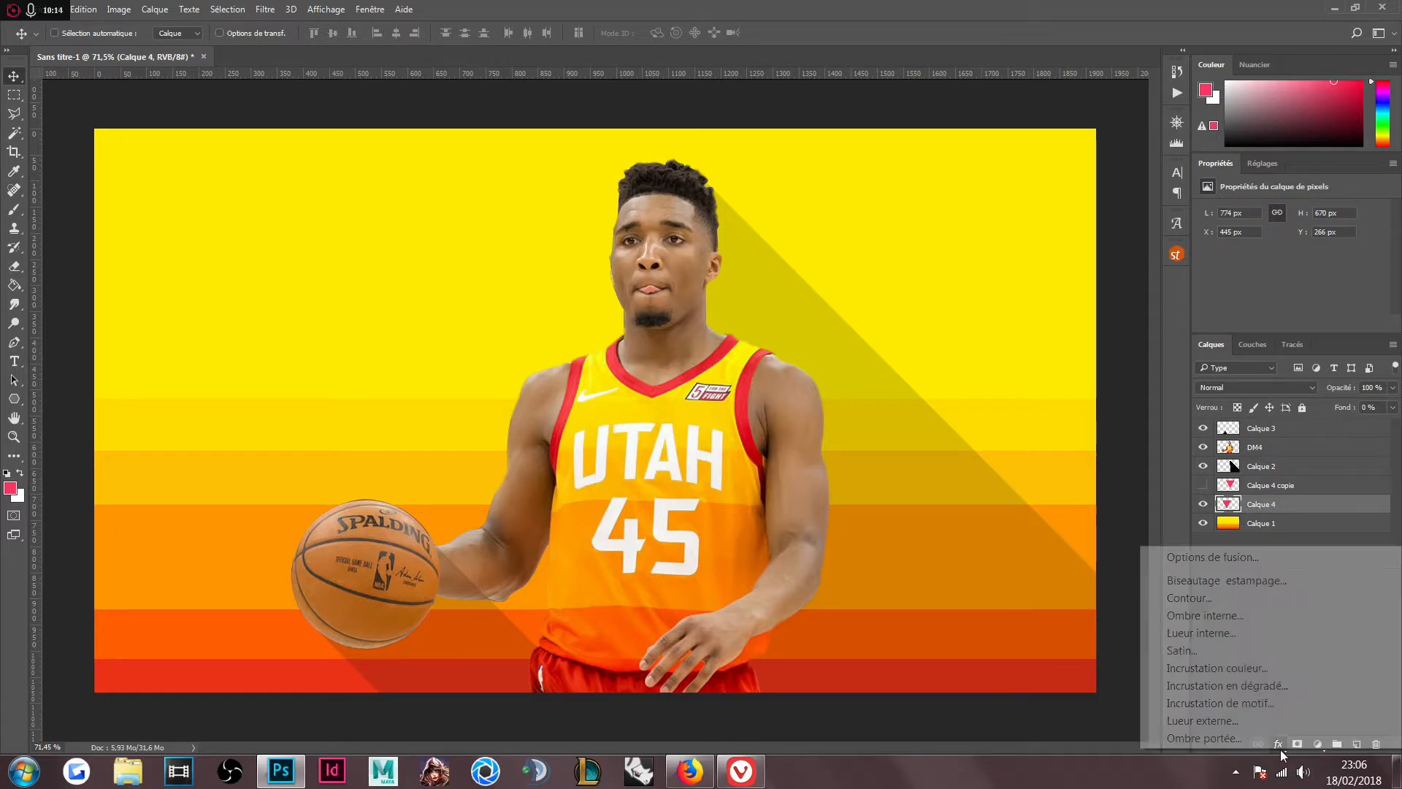
click(1211, 594)
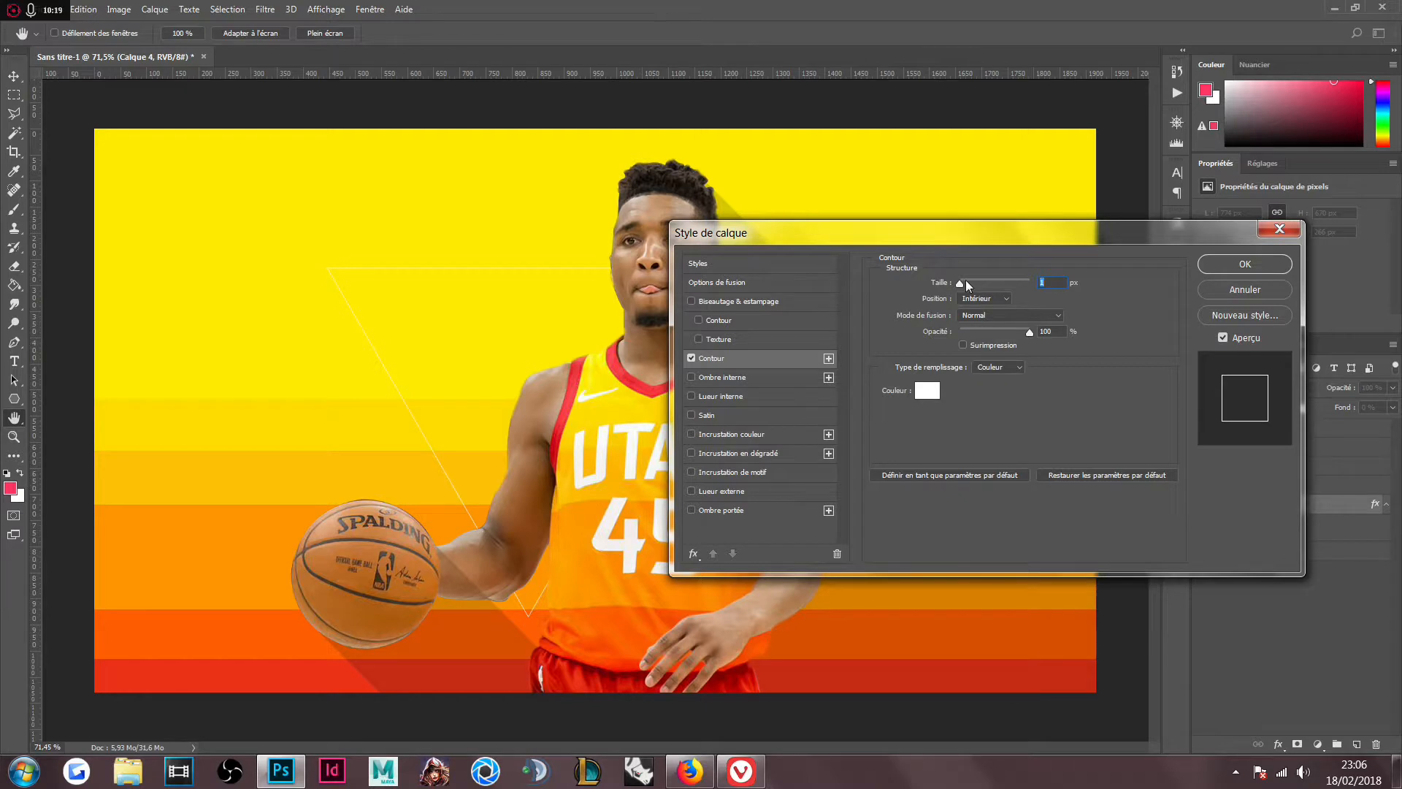
drag(966, 282, 971, 282)
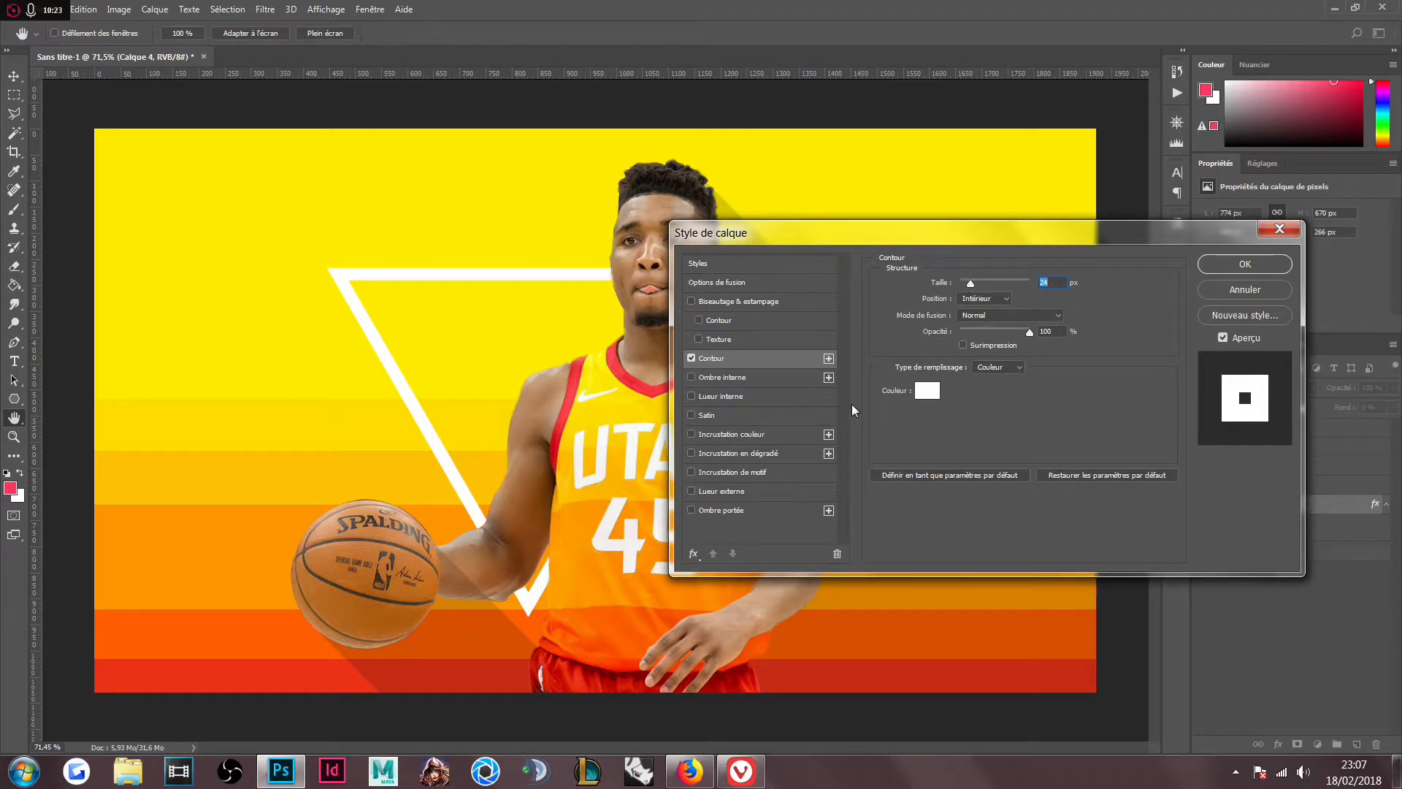
click(1245, 263)
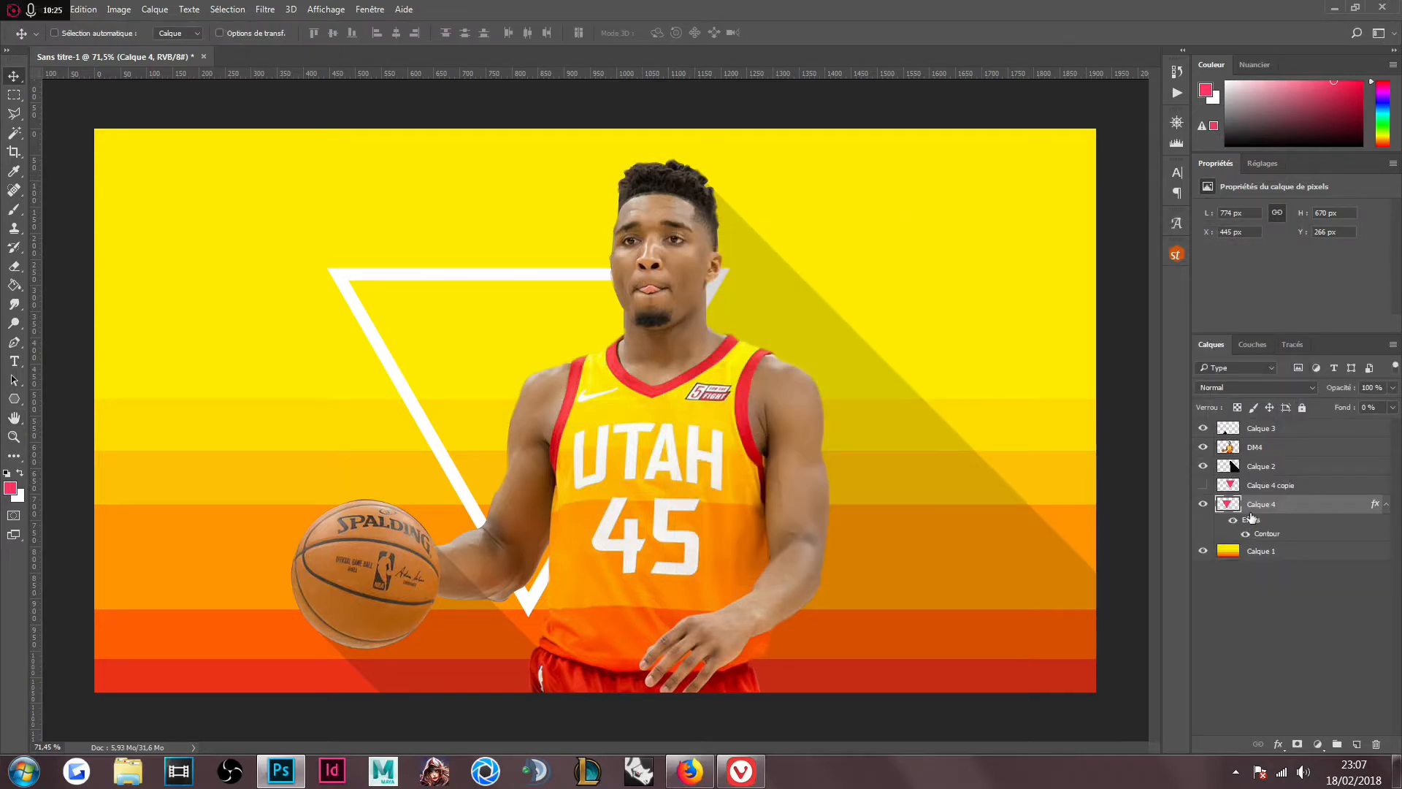
- Show Calque 4 copie again, set its fill to 0% and give it the same white 24 px inside stroke
click(1248, 486)
click(1204, 485)
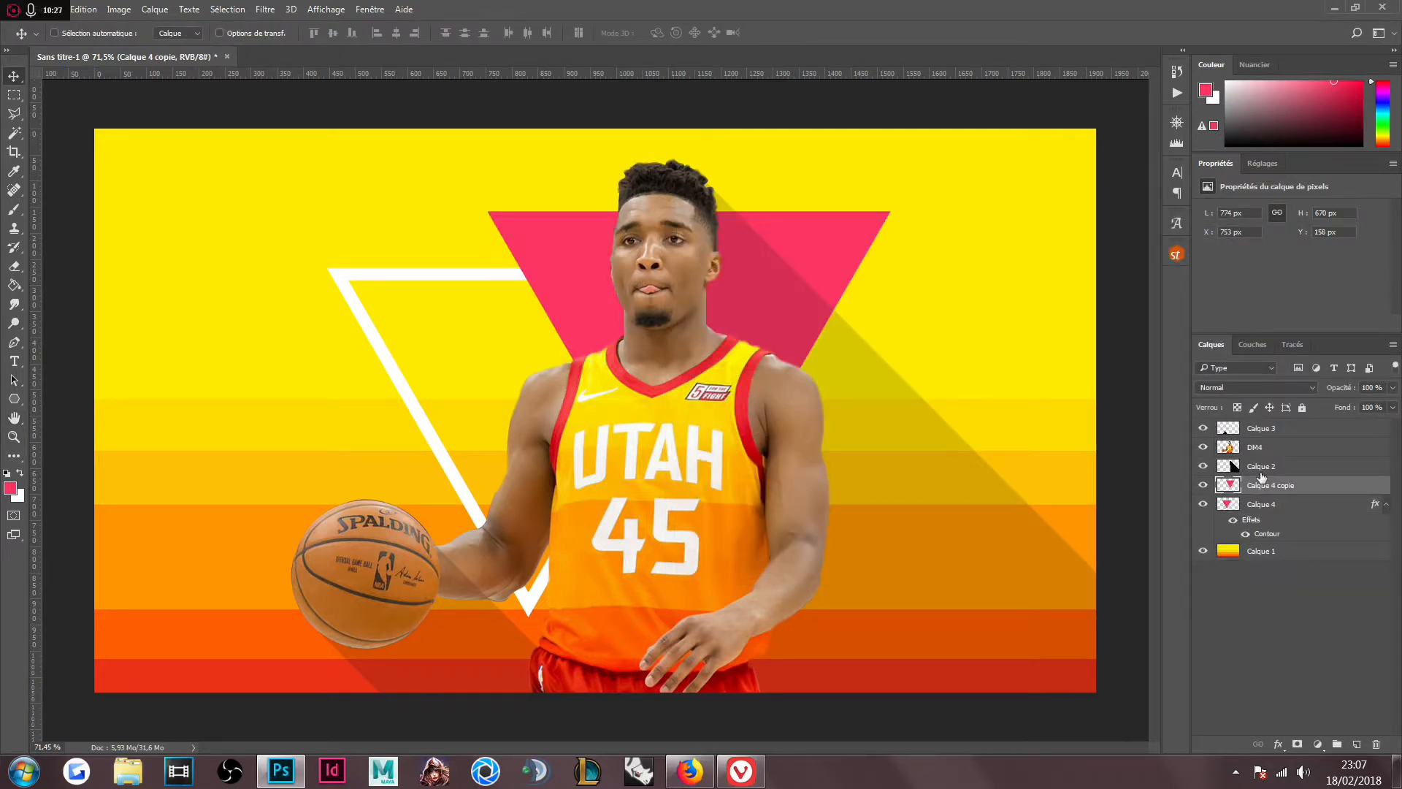
click(1393, 407)
drag(1388, 425, 1297, 436)
click(1278, 744)
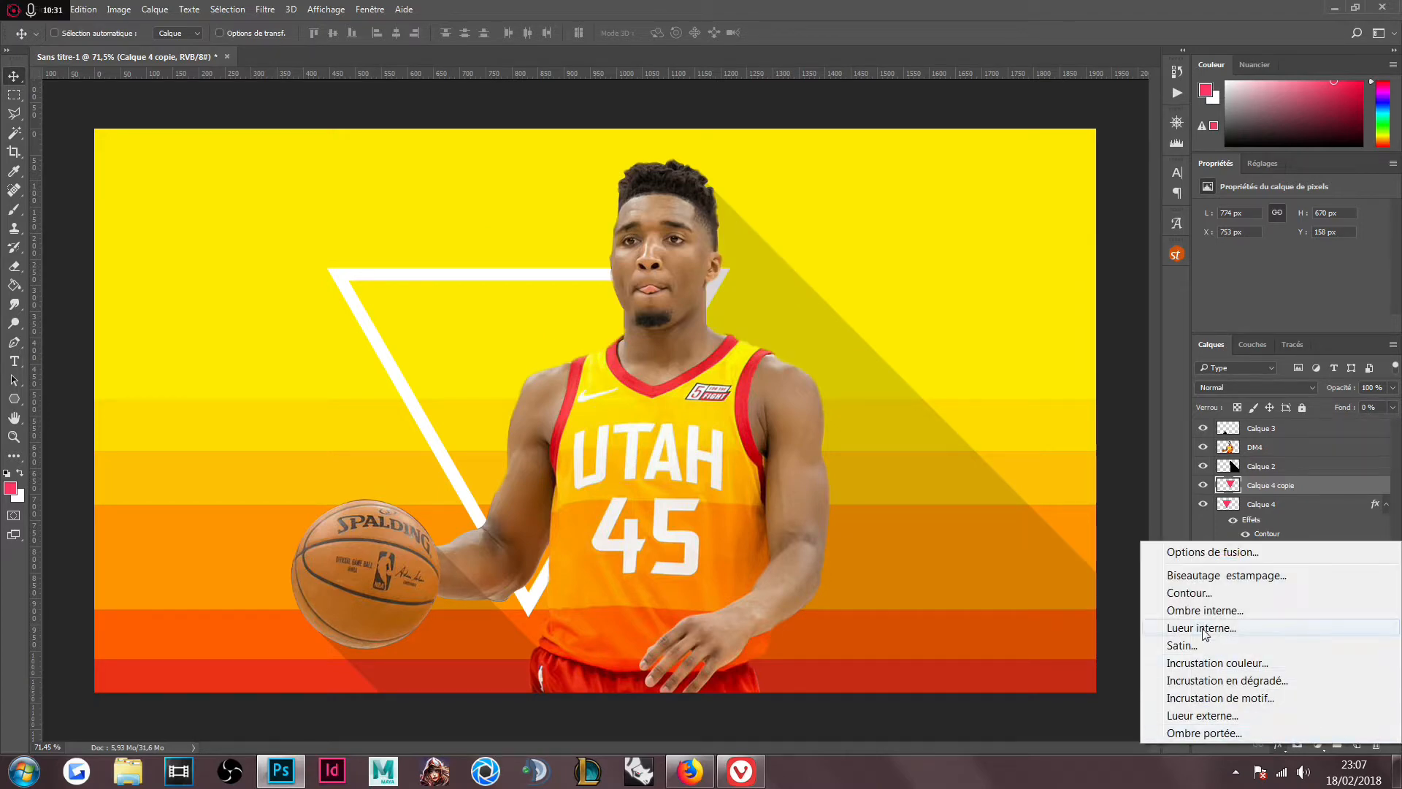
click(1192, 599)
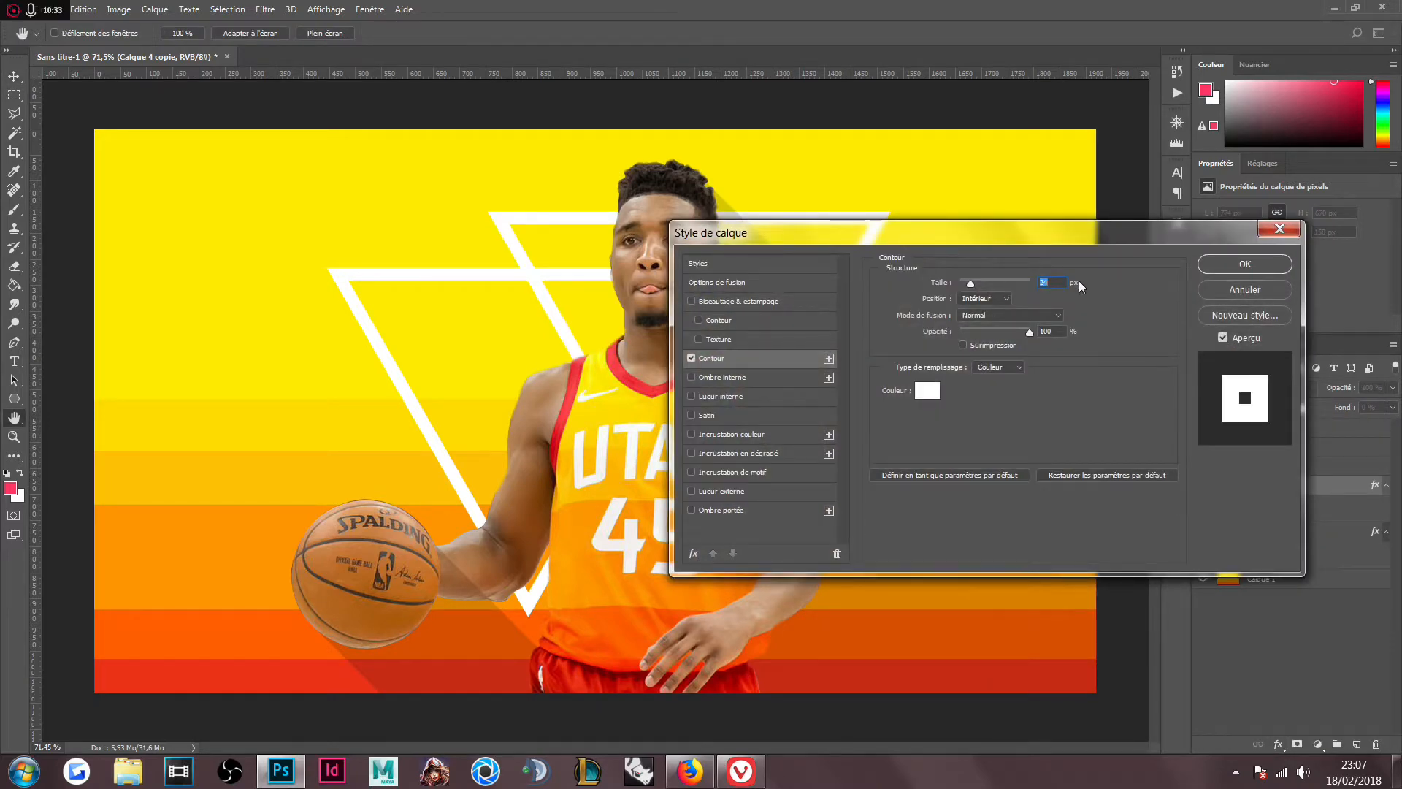
click(1245, 264)
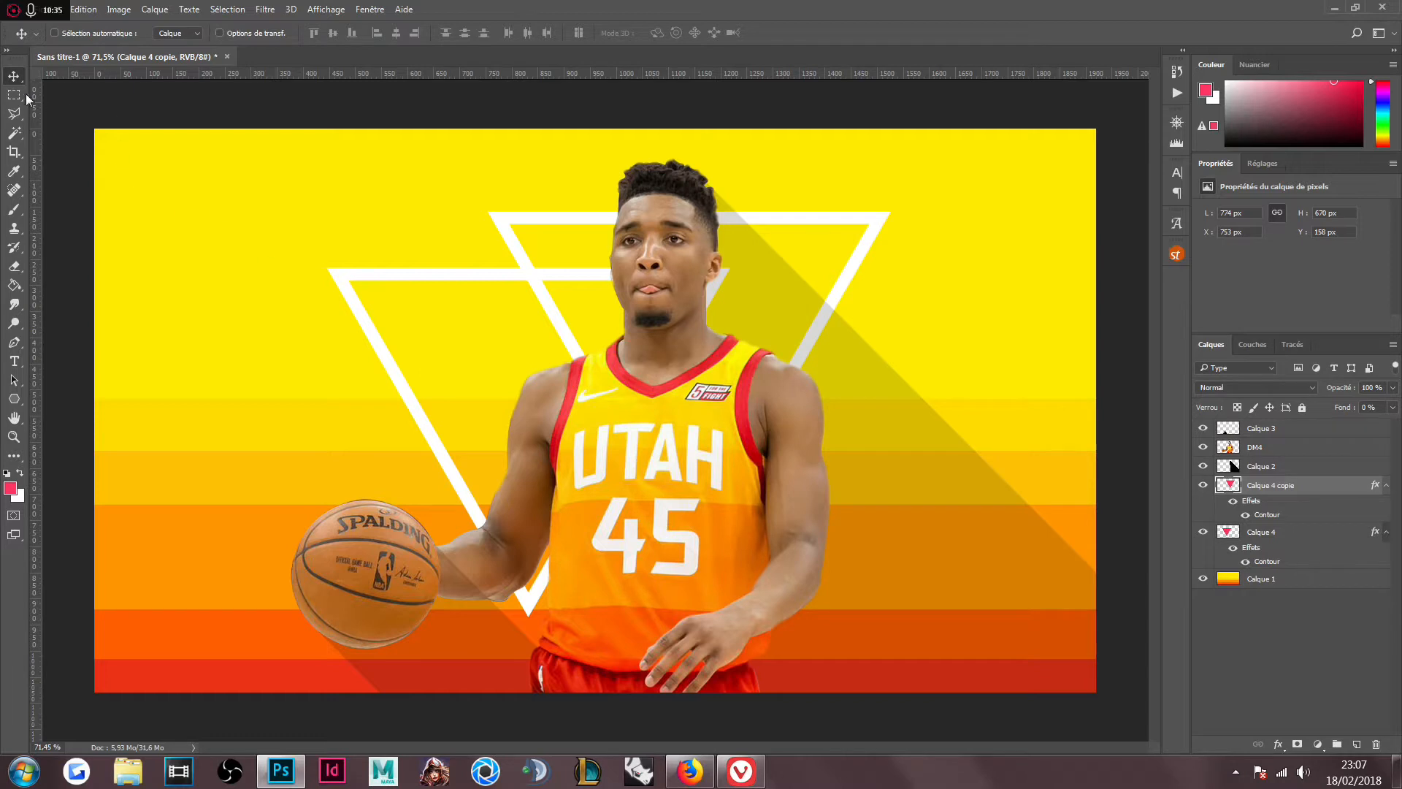
- Shift the Calque 4 copie outline left to X 717 px, and duplicate the Calque 4 outline lower and further right behind the player
mouse_move(868, 291)
mouse_down()
mouse_move(884, 303)
mouse_move(949, 244)
mouse_move(832, 271)
mouse_move(870, 291)
mouse_move(879, 316)
mouse_up()
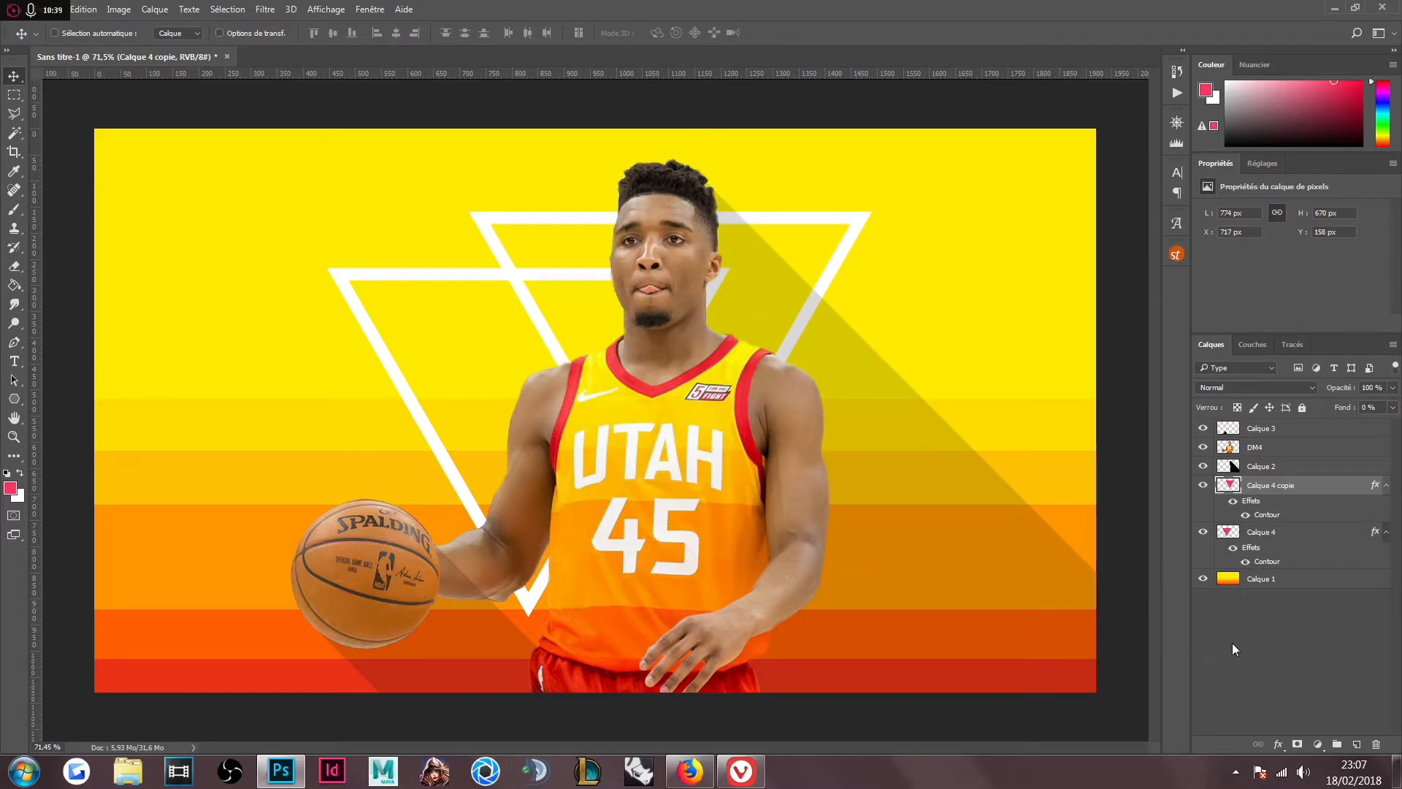
click(1275, 533)
drag(666, 426, 957, 493)
click(1239, 681)
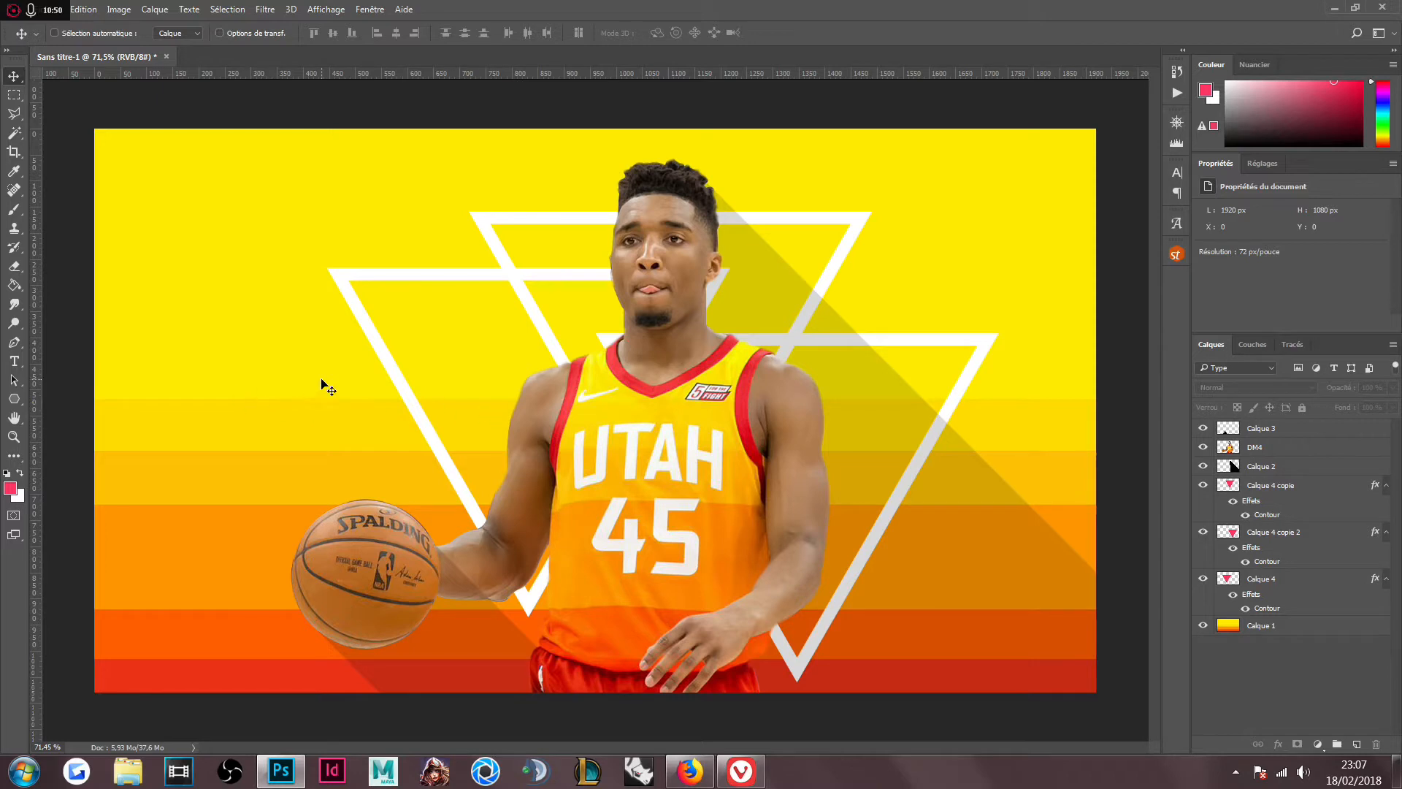
- Add a new layer above Calque 3 and write the text "LBAO" in the yellow area beside the player
click(14, 361)
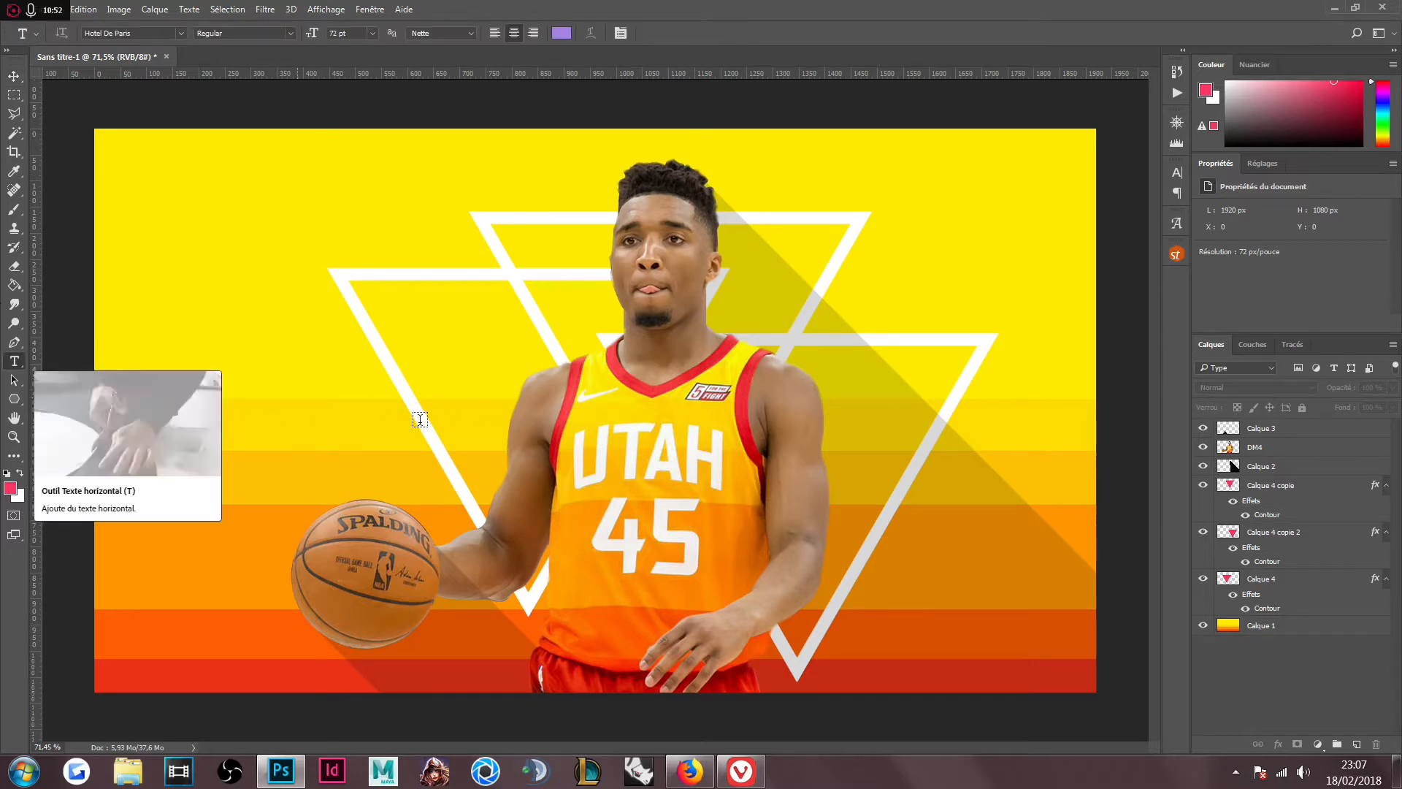
click(1271, 429)
click(1357, 744)
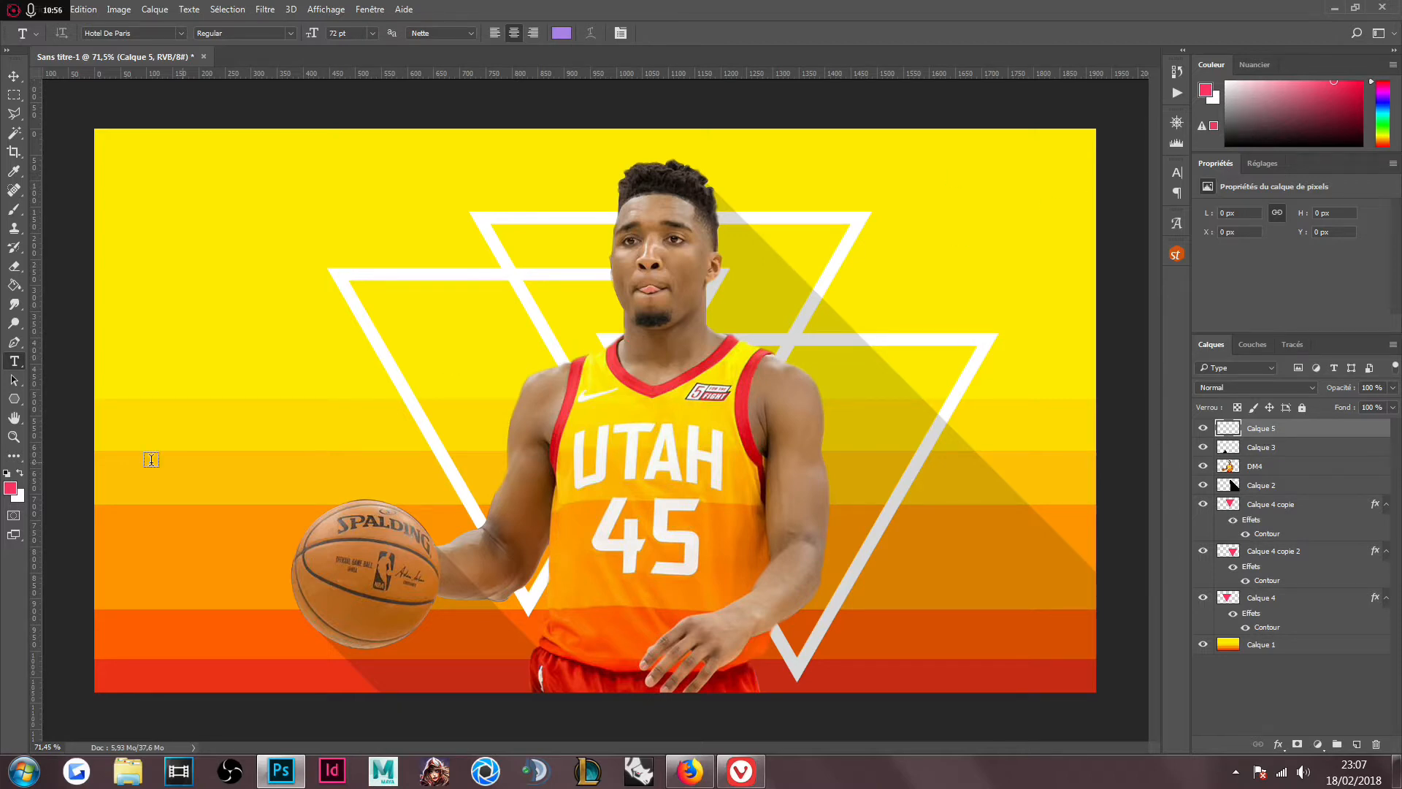
click(208, 382)
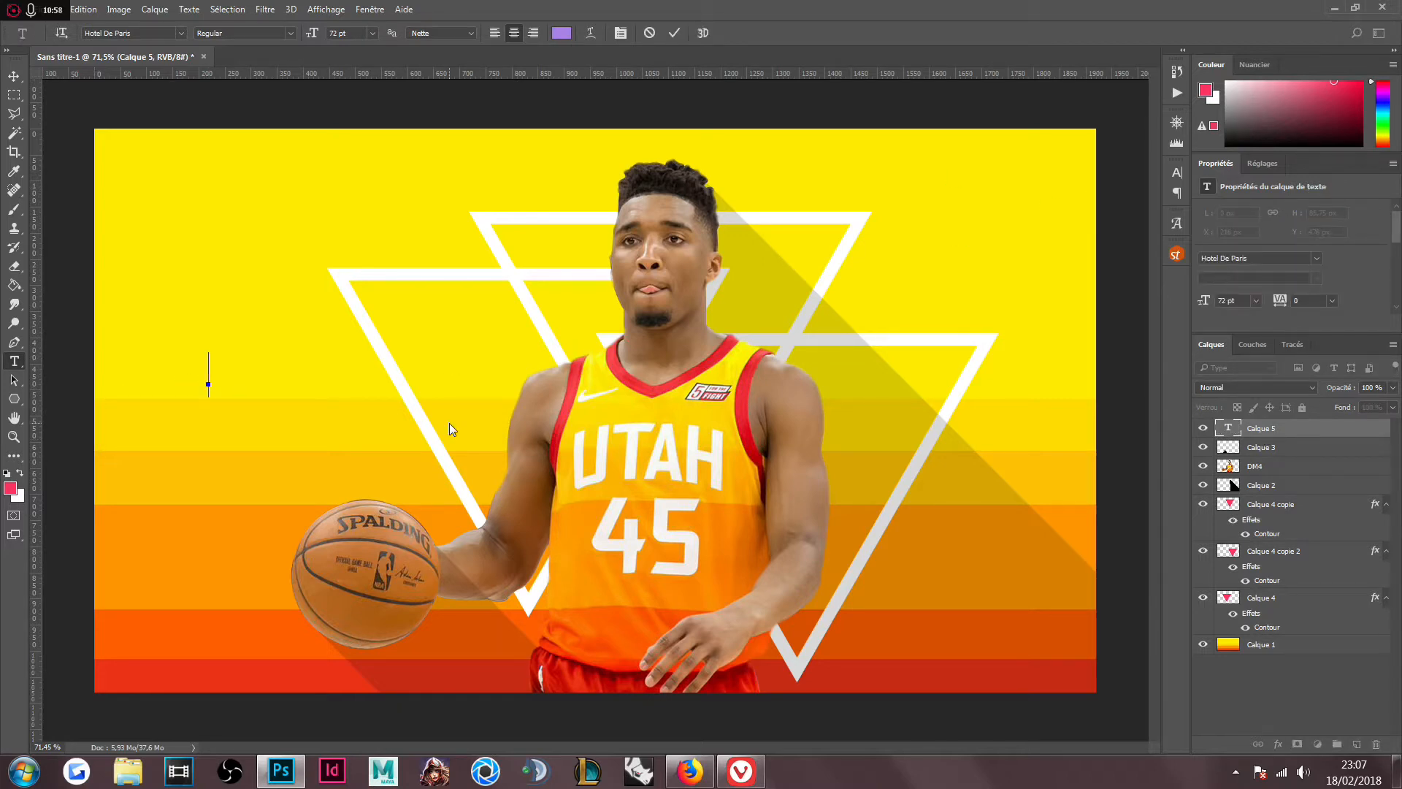
text(LBAO)
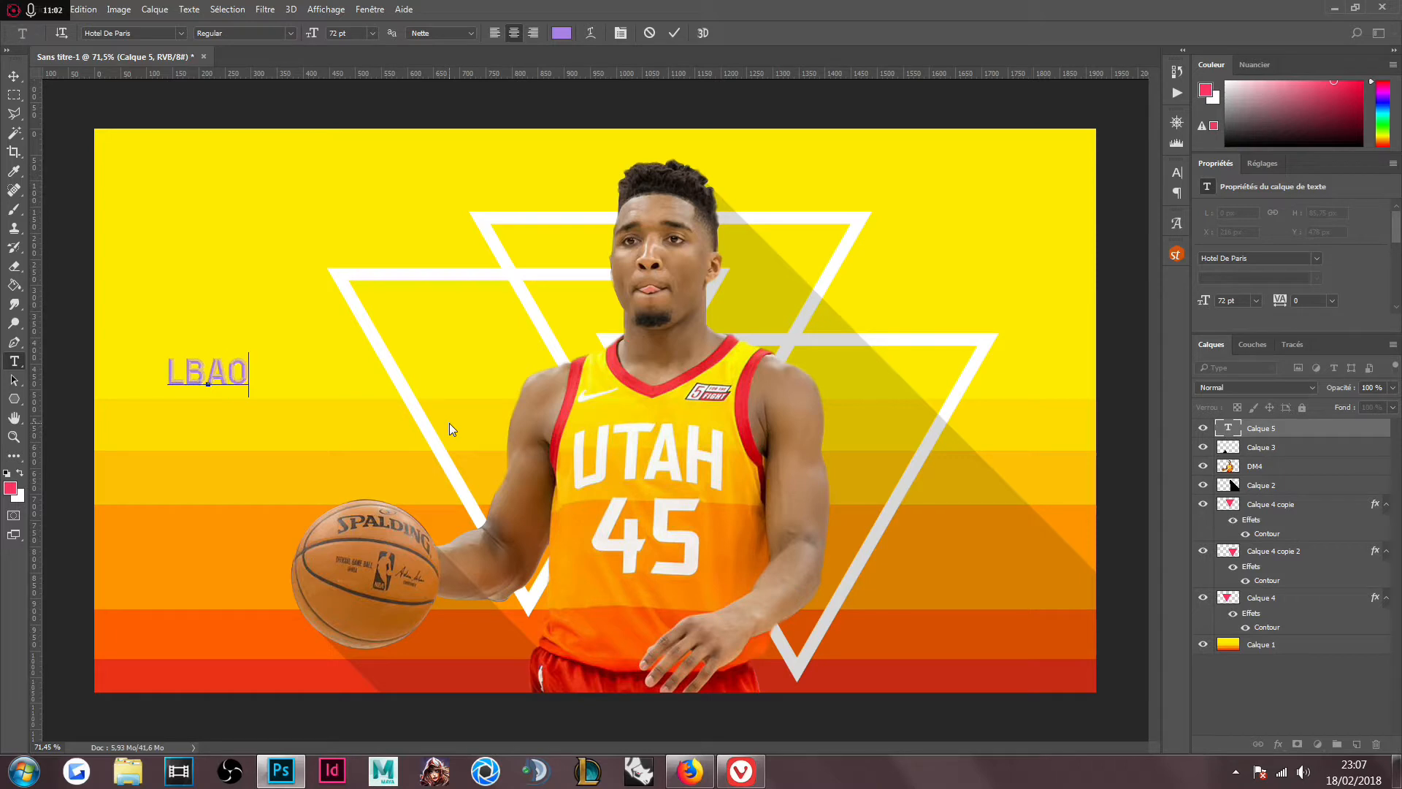
- Change the colour of the whole LBAO text to white, ffffff
drag(250, 369, 88, 369)
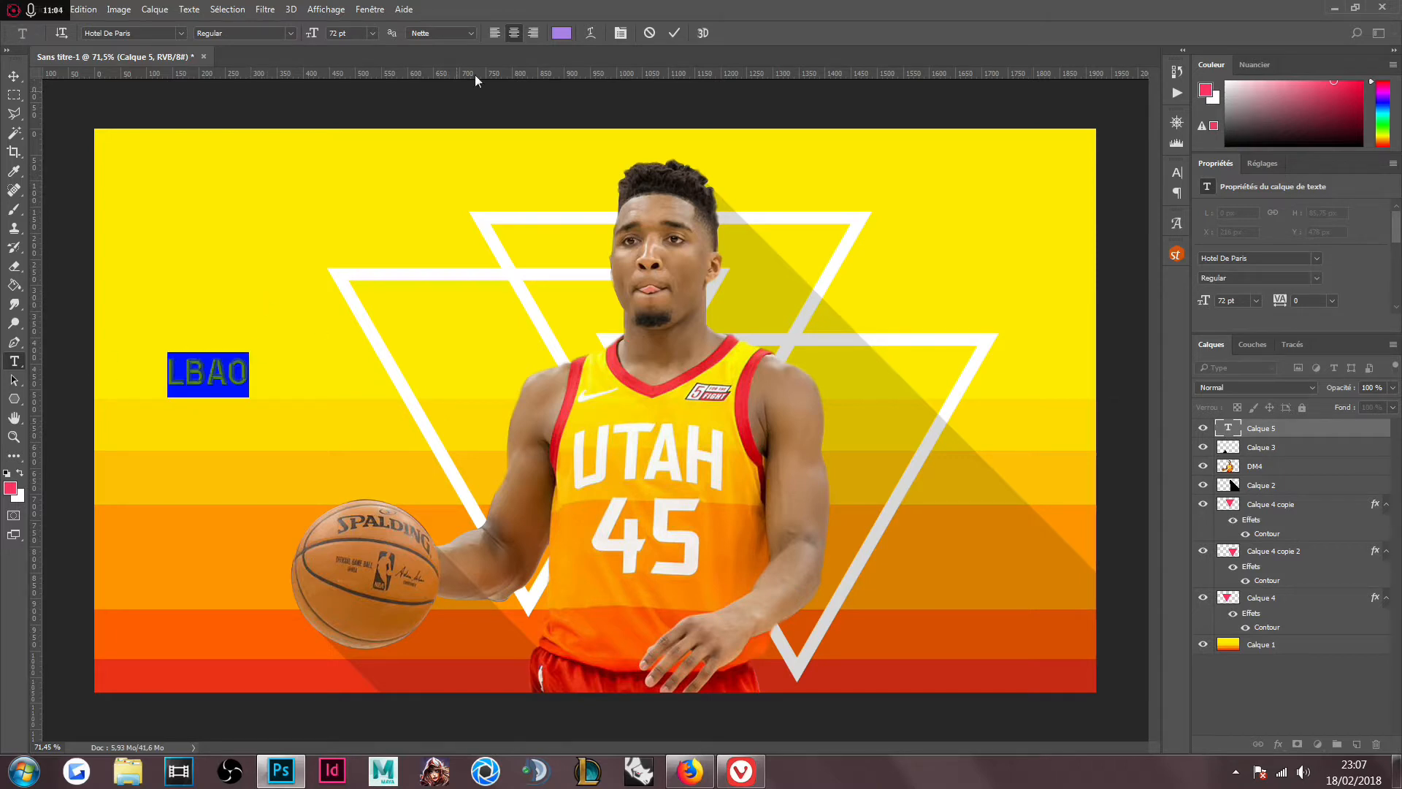
click(561, 33)
text(ffffff)
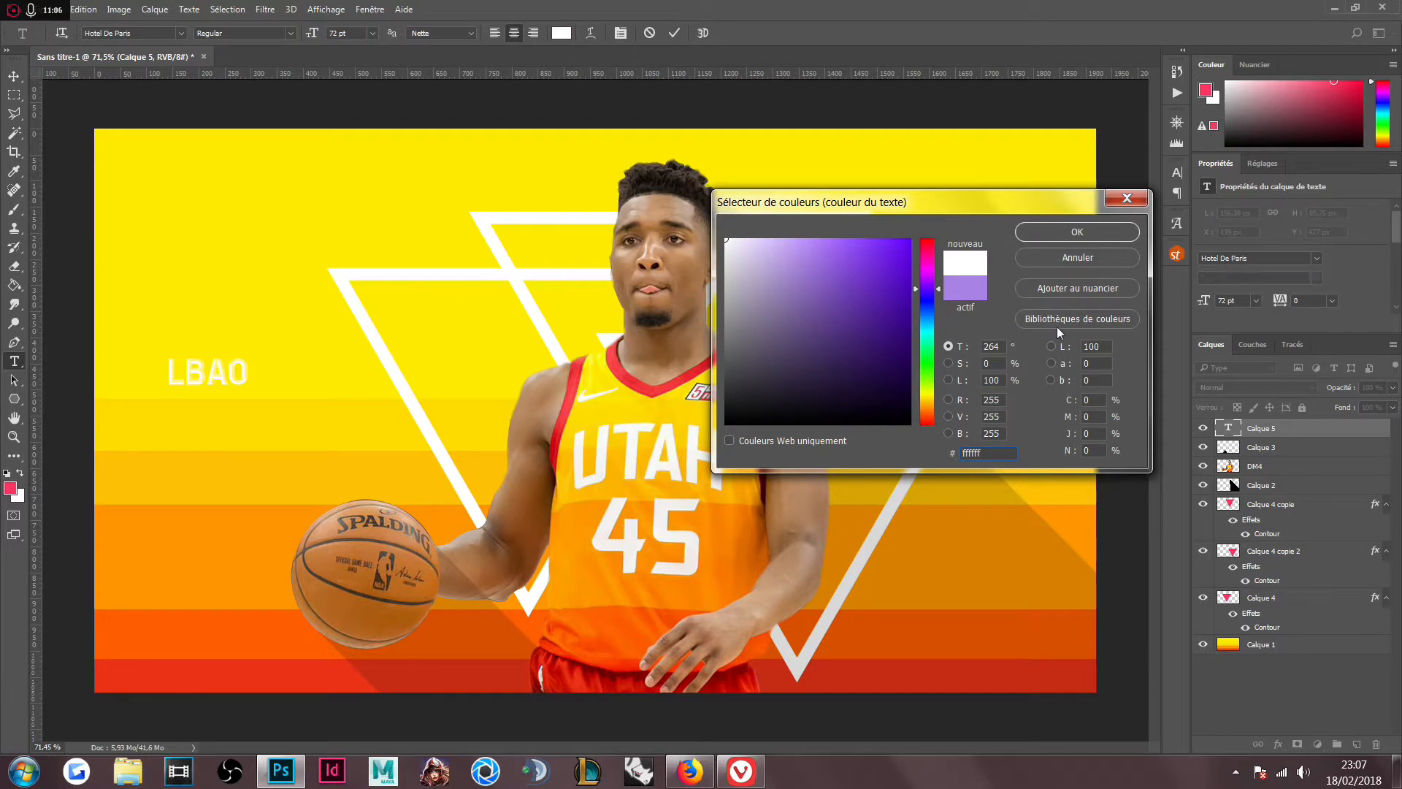
key(Return)
- Try several fonts on the LBAO text, settle on Lakeshore, and set its size to 200 pt
click(183, 33)
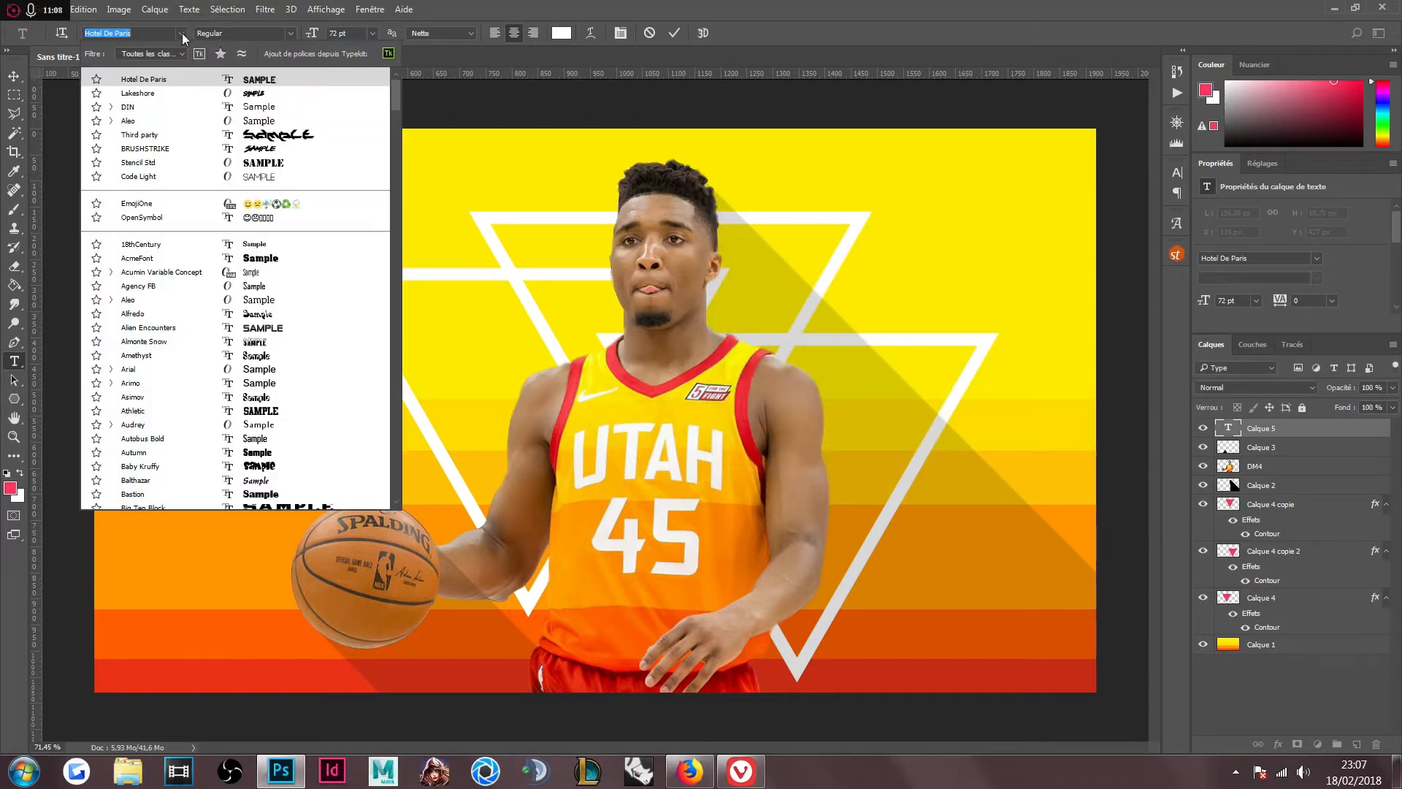
click(146, 136)
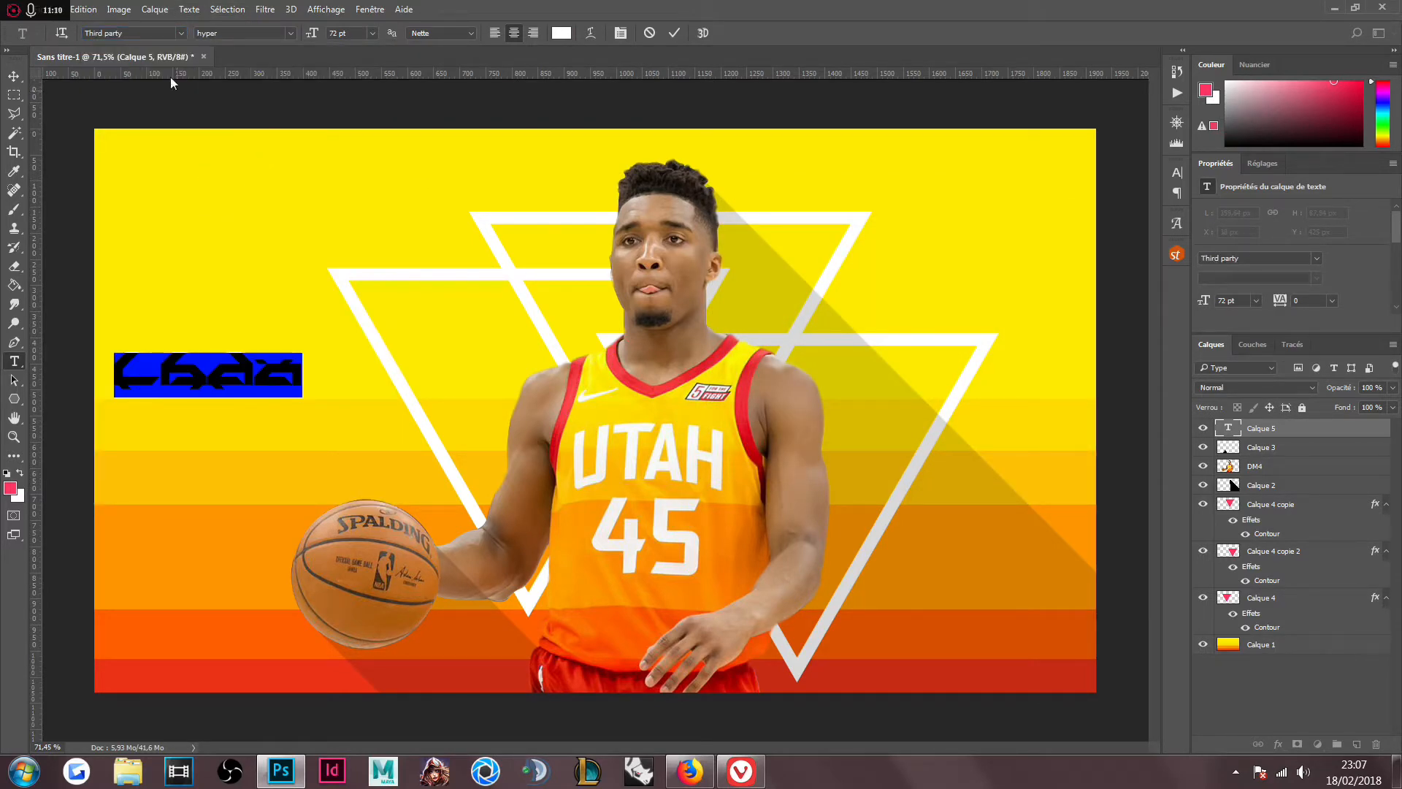
click(116, 33)
key(Down)
key(Up)
key(Down)
mouse_move(360, 33)
mouse_down()
mouse_move(286, 40)
mouse_move(367, 29)
mouse_up()
text(200)
click(117, 33)
key(Down)
key(Up)
- Enlarge the LBAO text gradually to 334 pt
click(291, 33)
key(Up)
key(Up)
key(Up)
key(Up)
key(Up)
key(Up)
key(Up)
key(Up)
key(Up)
key(Up)
key(Up)
key(Up)
key(Up)
key(Up)
key(Up)
key(Up)
key(Up)
key(Up)
key(Up)
key(Up)
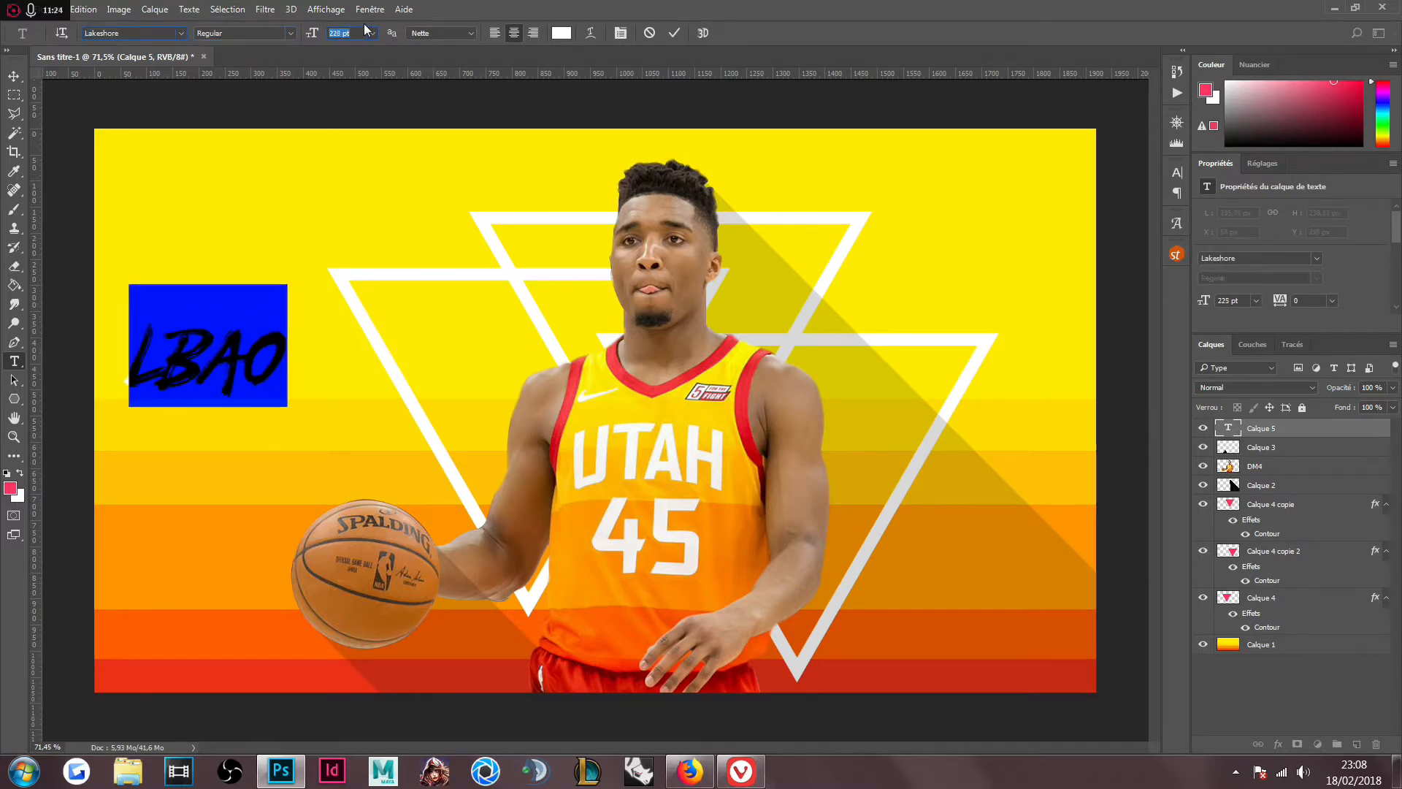
key(Up)
key(Up)
key(Up)
key(Up)
key(Up)
key(Up)
key(Up)
key(Up)
key(Up)
key(Up)
key(Up)
key(Up)
key(Up)
key(Up)
key(Up)
key(Up)
key(Up)
key(Up)
key(Up)
key(Up)
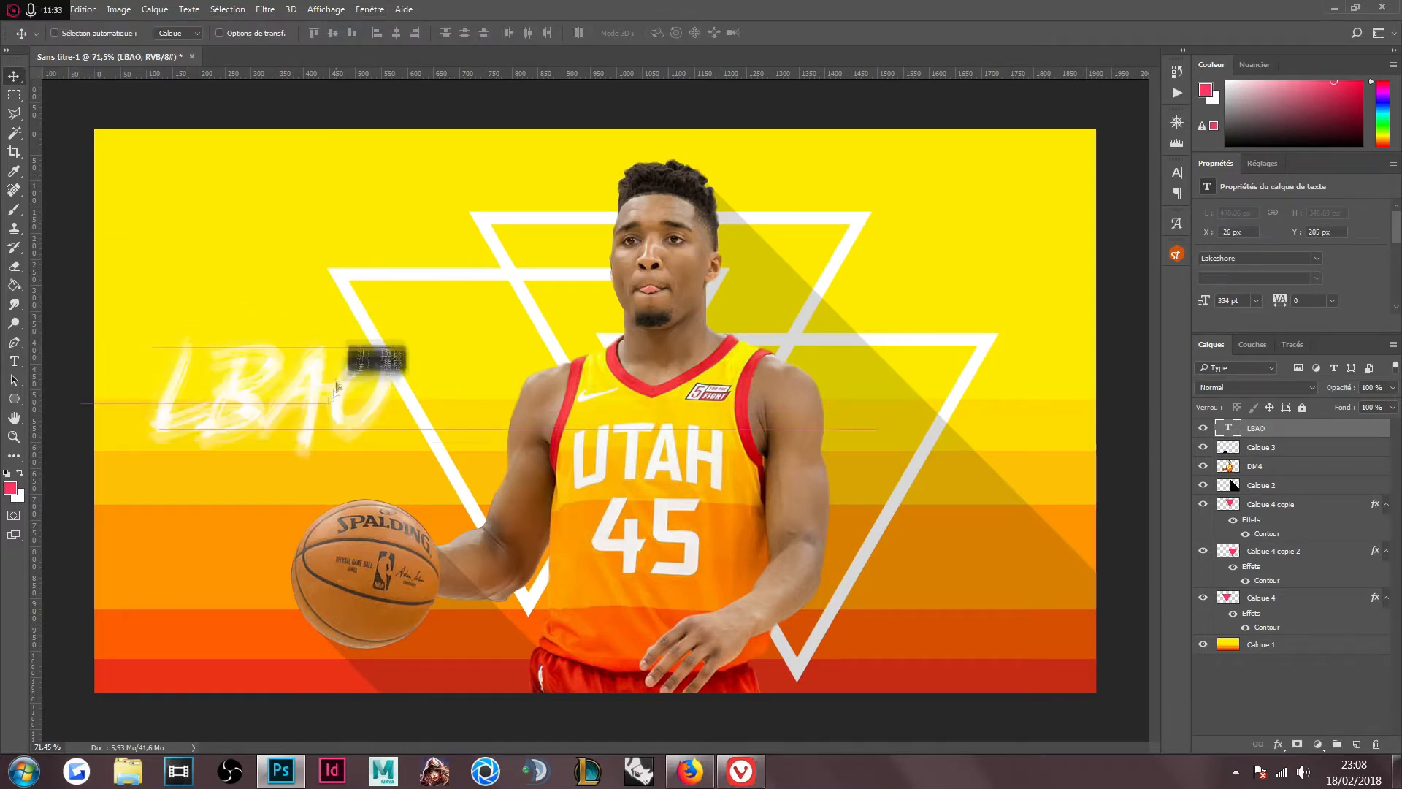
- Move the LBAO text into the upper-left corner of the wallpaper, above the leftmost triangle
drag(336, 388, 397, 356)
scroll(320, 360, up, 8)
drag(520, 375, 369, 533)
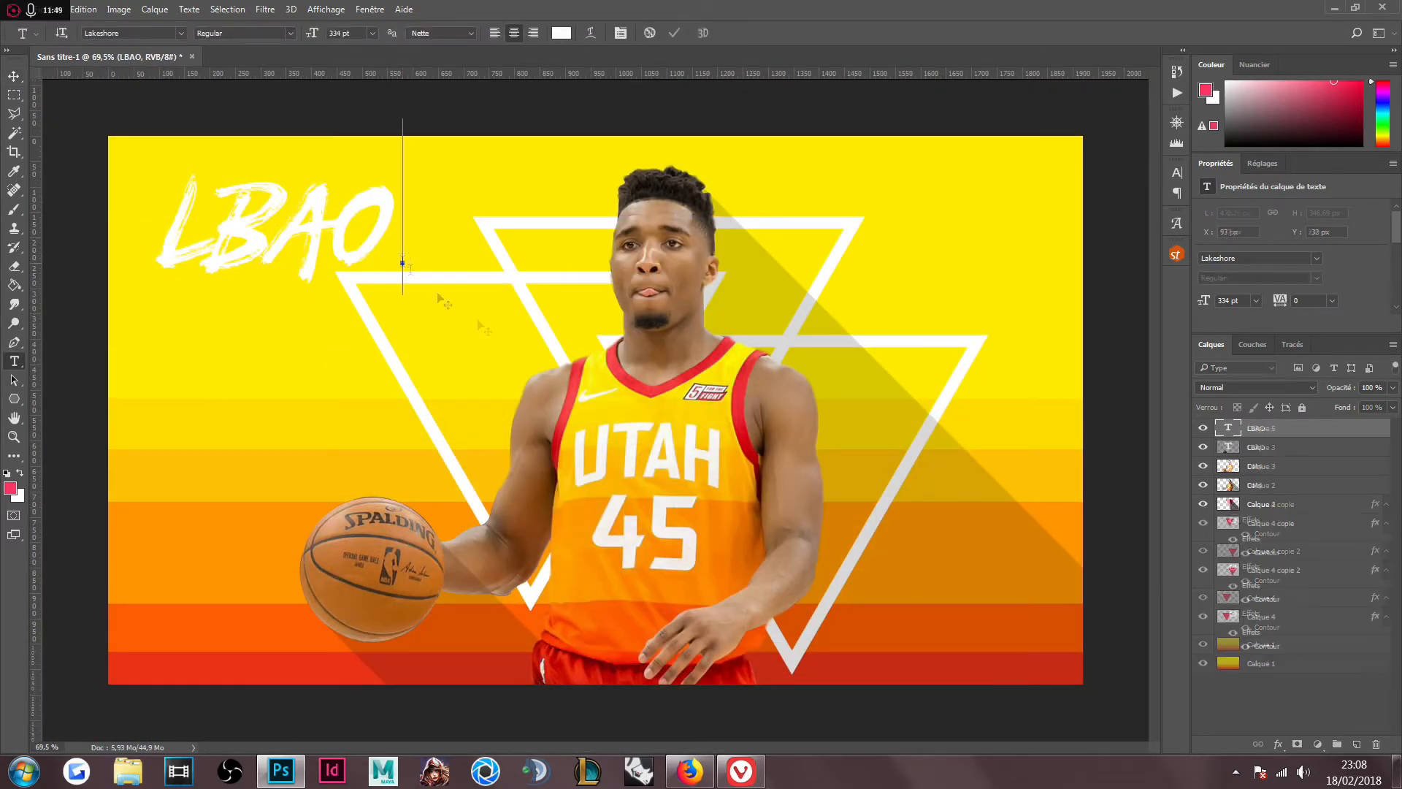
- Write "#45" as a separate text layer and move it below the LBAO text
text(#)
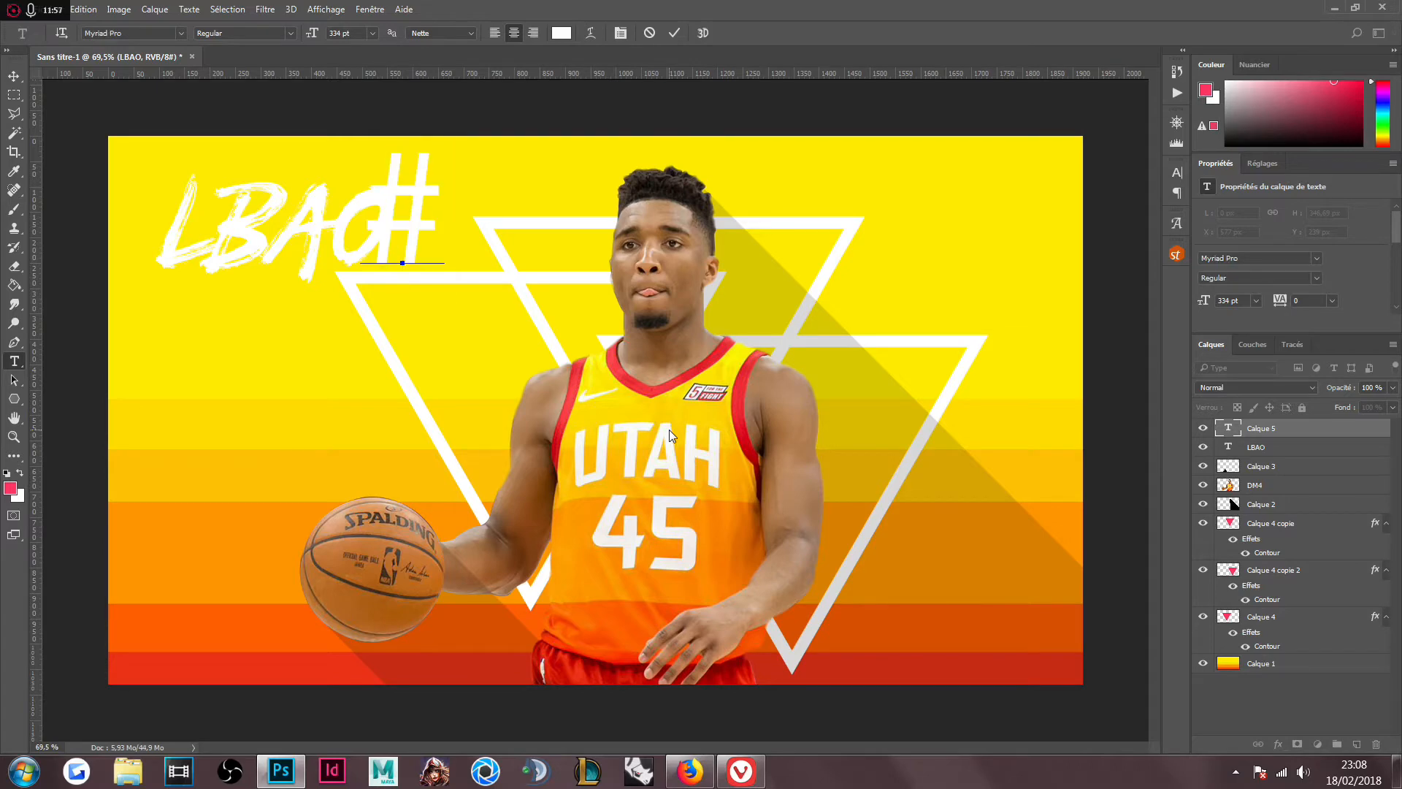
text(45)
drag(463, 344, 450, 499)
- Change the font of the whole #45 text to EmojiOne
key(ctrl+a)
click(181, 34)
drag(396, 277, 391, 82)
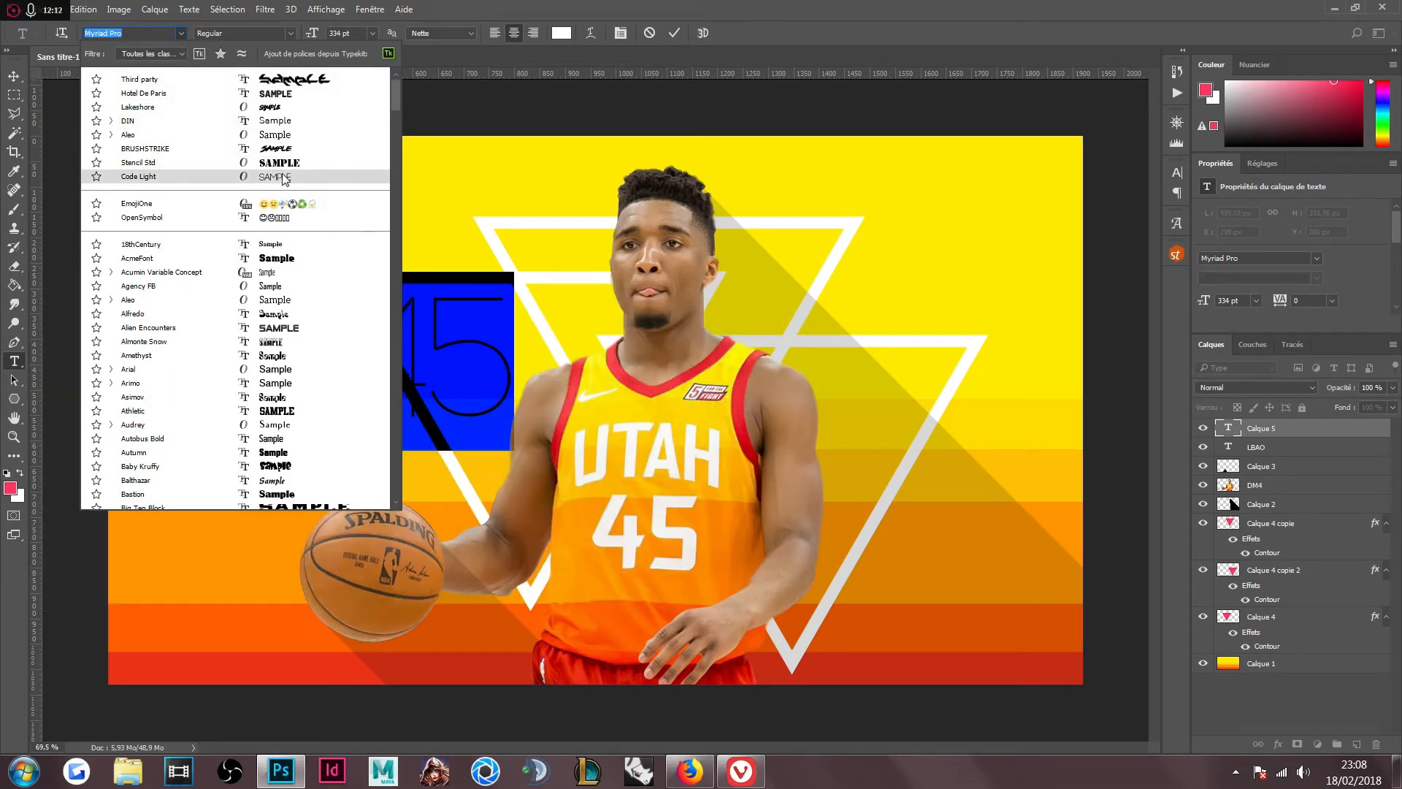
click(139, 203)
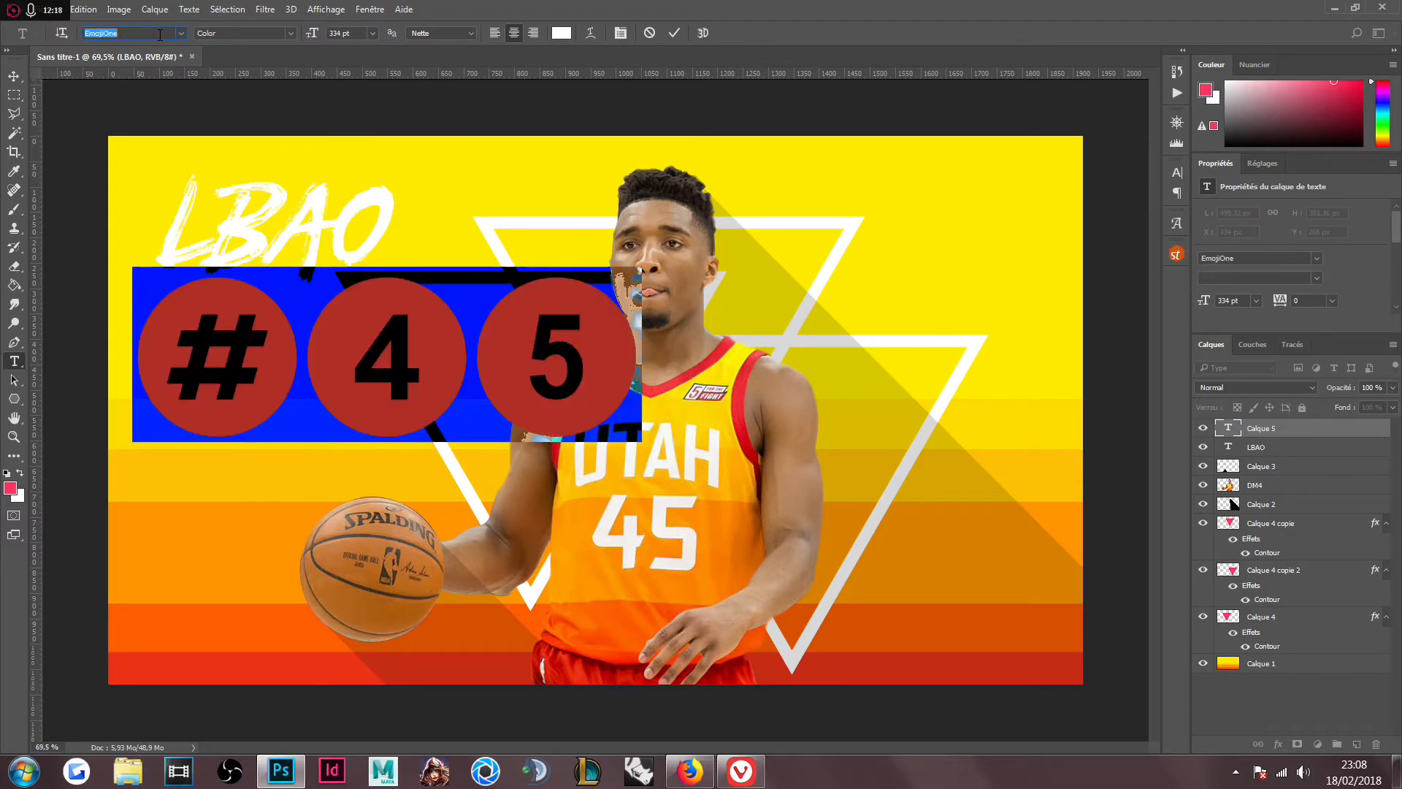
- Reduce the #45 text gradually to 121 pt
click(351, 32)
scroll(358, 40, down, 20)
scroll(358, 39, down, 20)
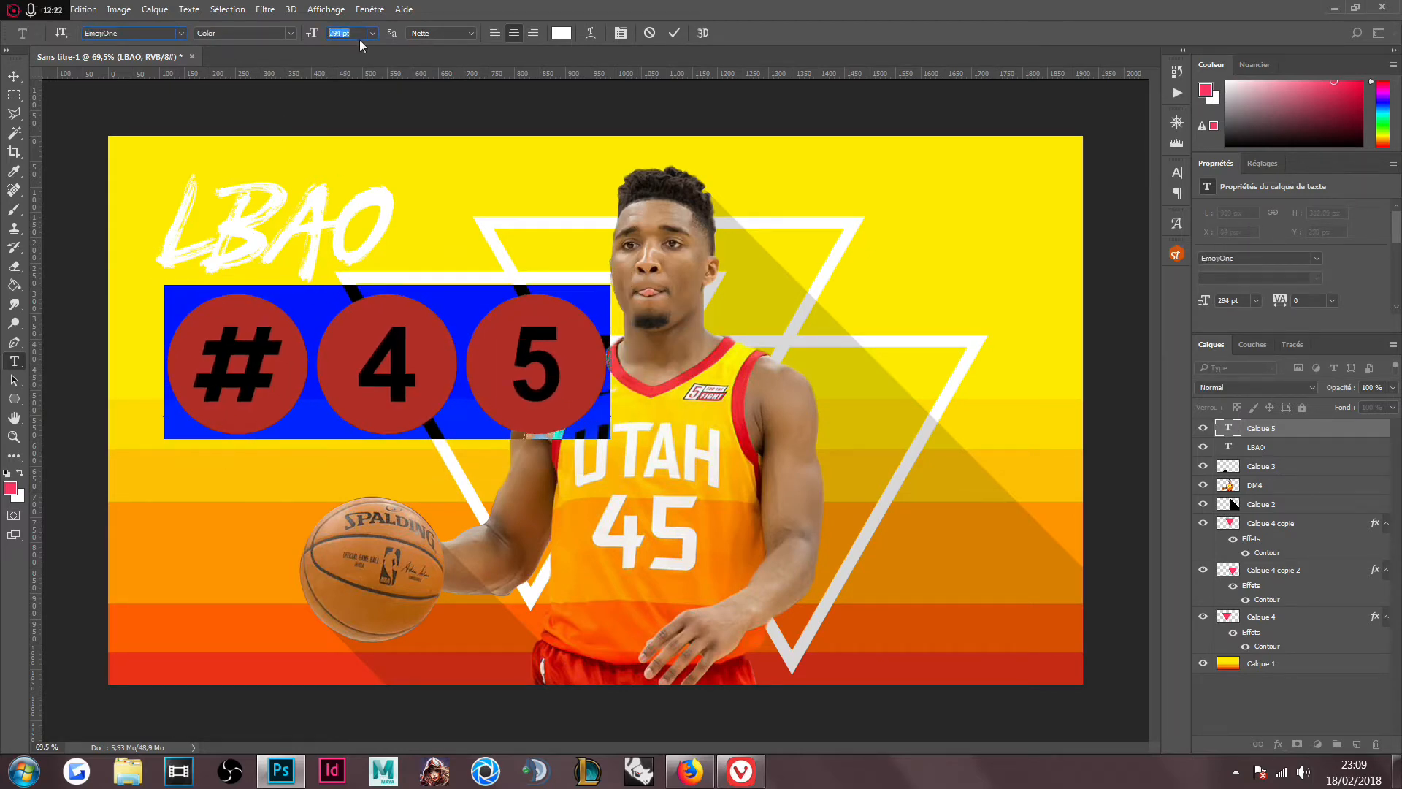
scroll(359, 41, down, 20)
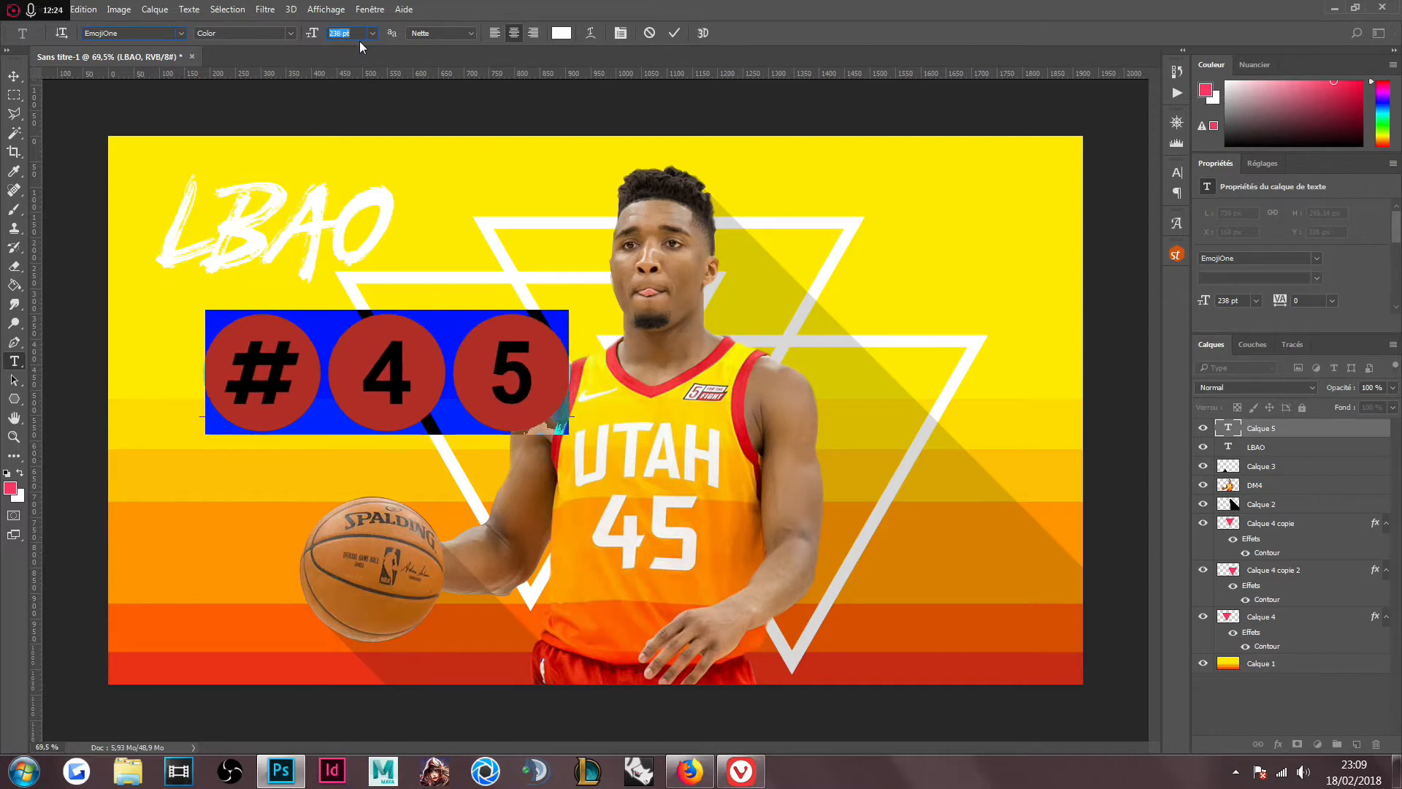
scroll(360, 42, down, 20)
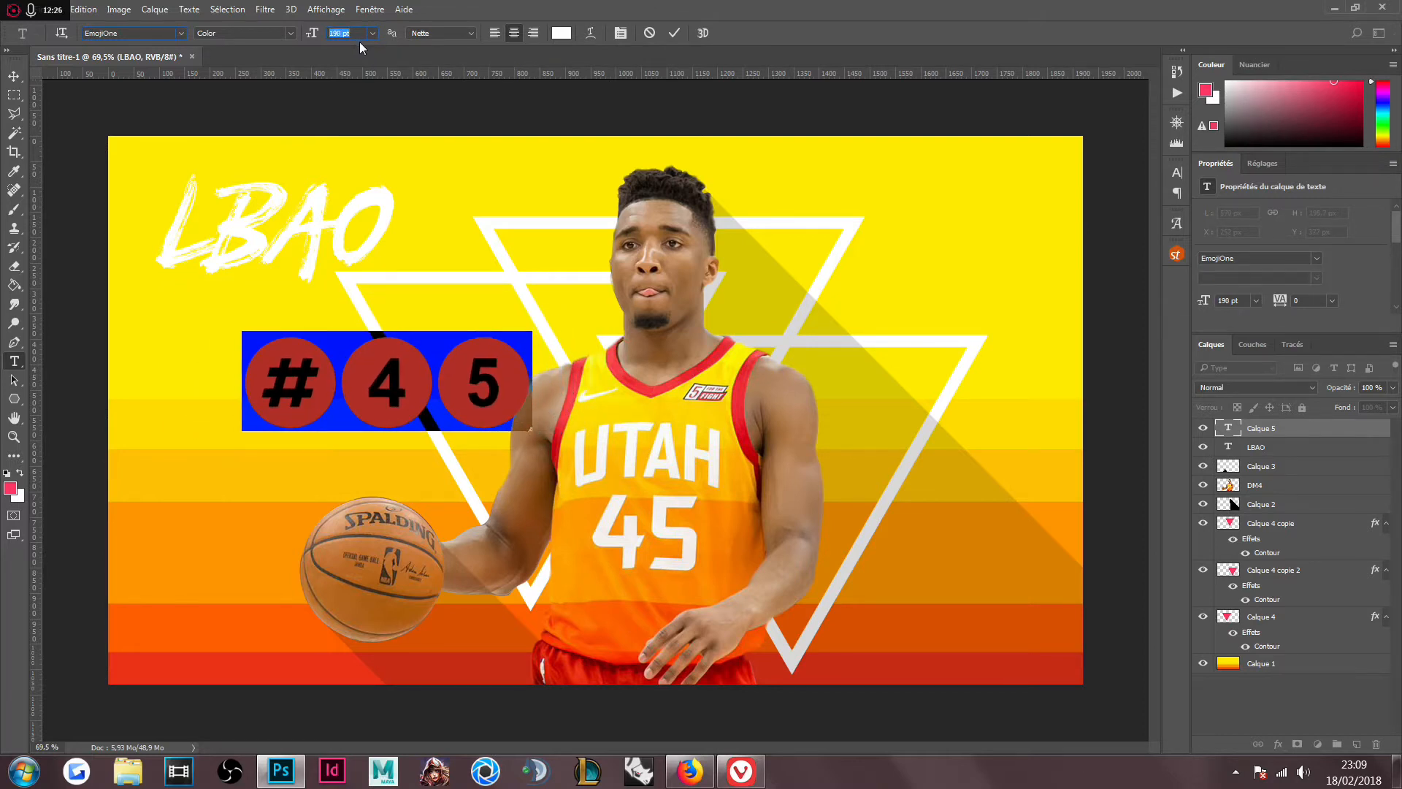
scroll(361, 42, down, 20)
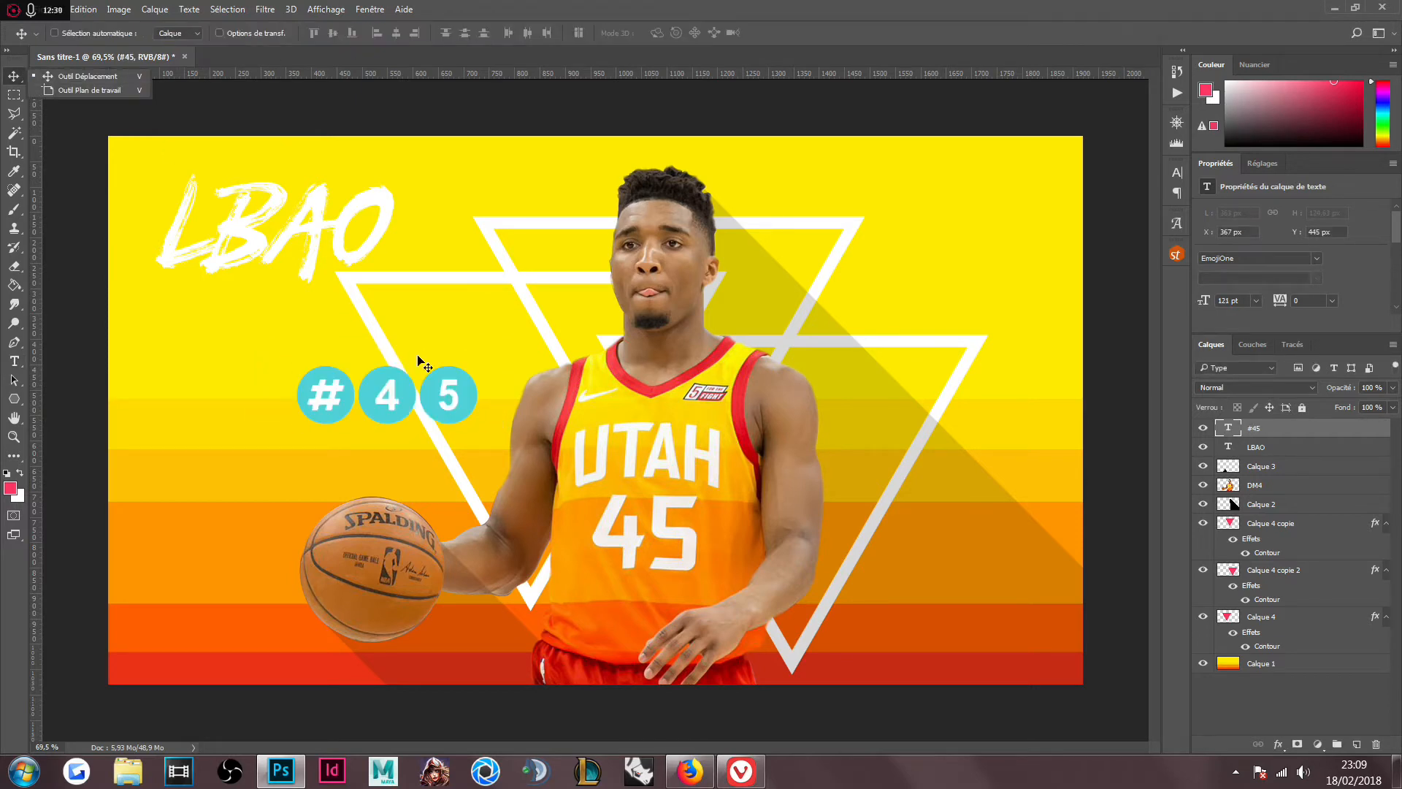
- Move the #45 text up against the end of LBAO and scale it down proportionally to about 73%
drag(462, 366, 497, 254)
key(ctrl+t)
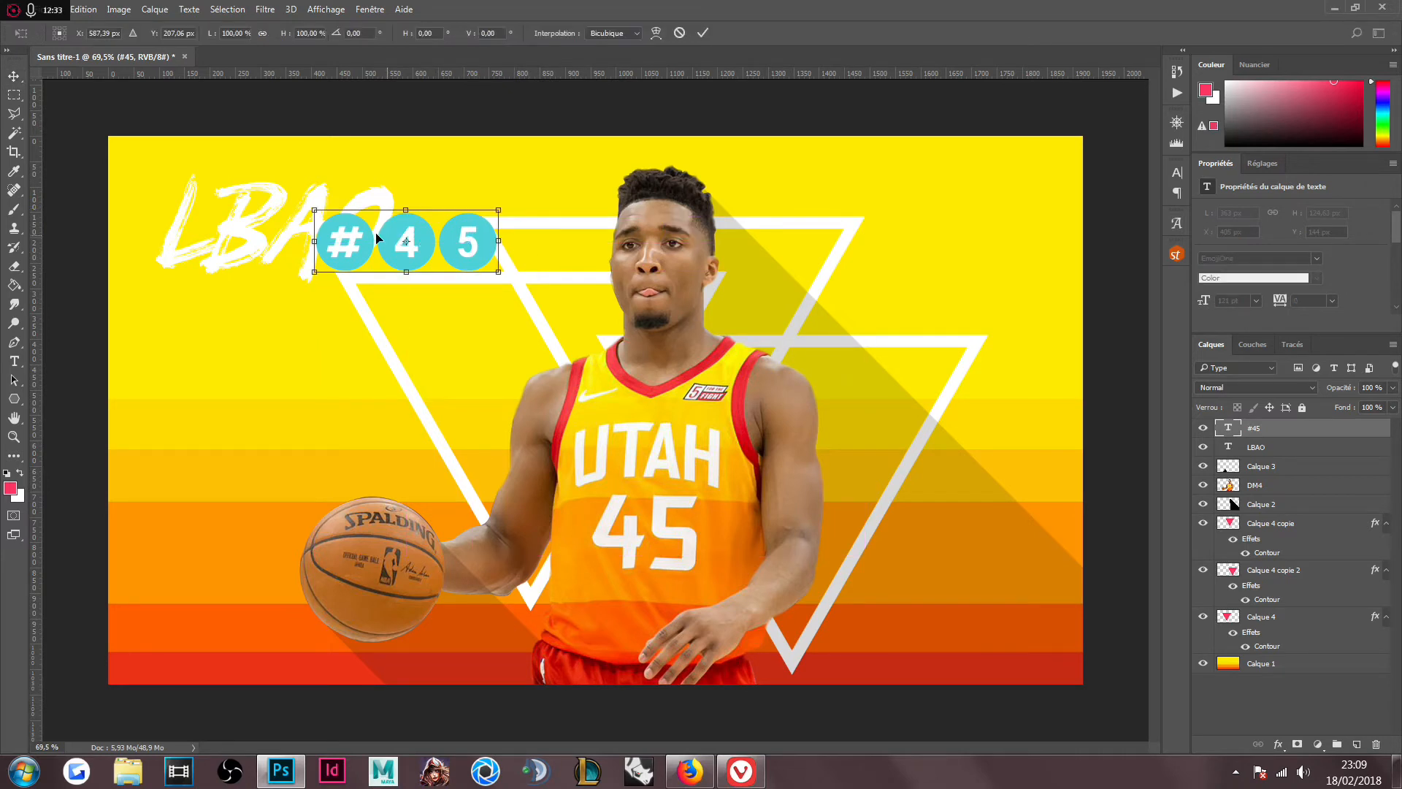
drag(314, 209, 329, 216)
drag(357, 227, 361, 250)
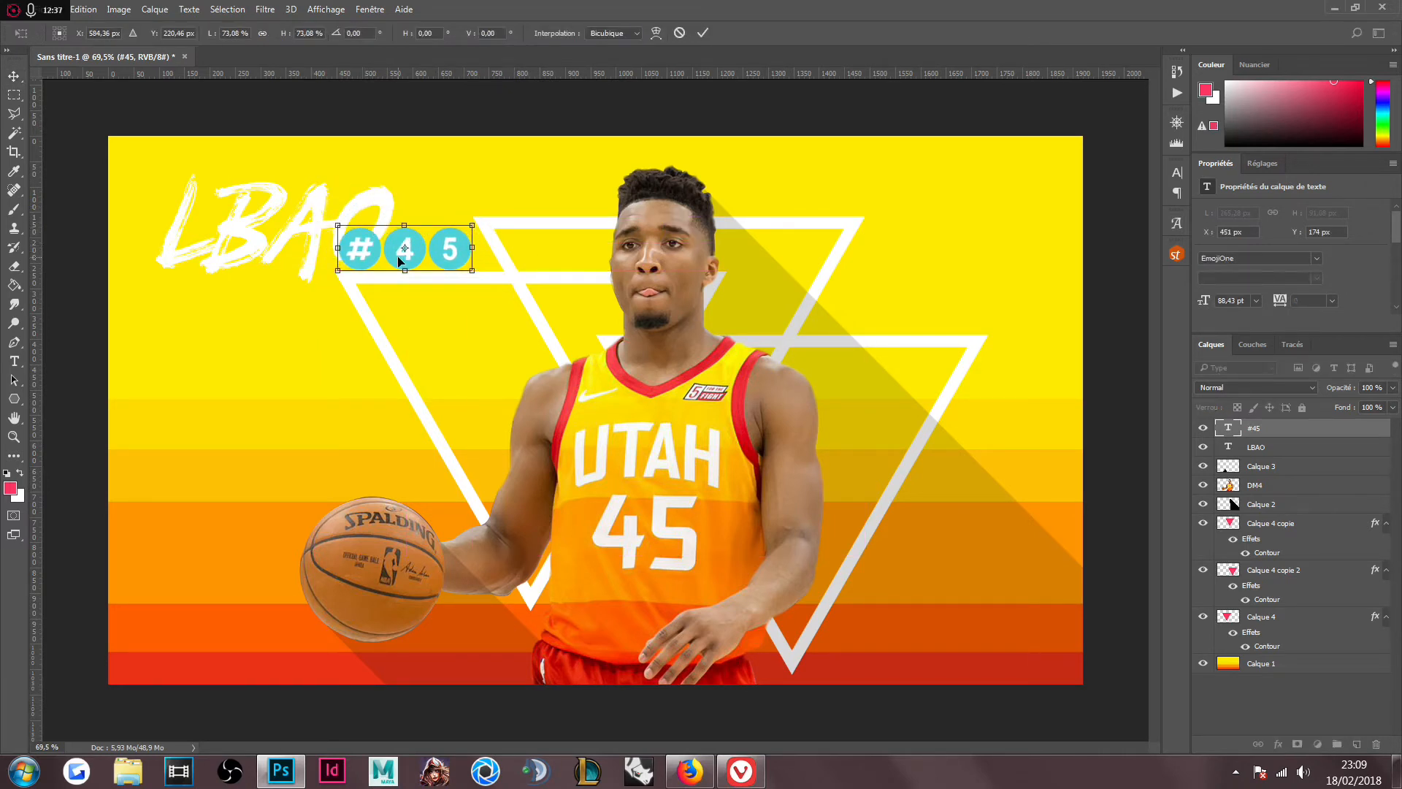
- Nudge the scaled #45 text up and right to X 464 px, Y 171 px, and apply the transformation
key(Up)
key(Right)
key(Right)
key(Right)
key(Right)
key(Right)
key(Right)
key(Right)
key(Right)
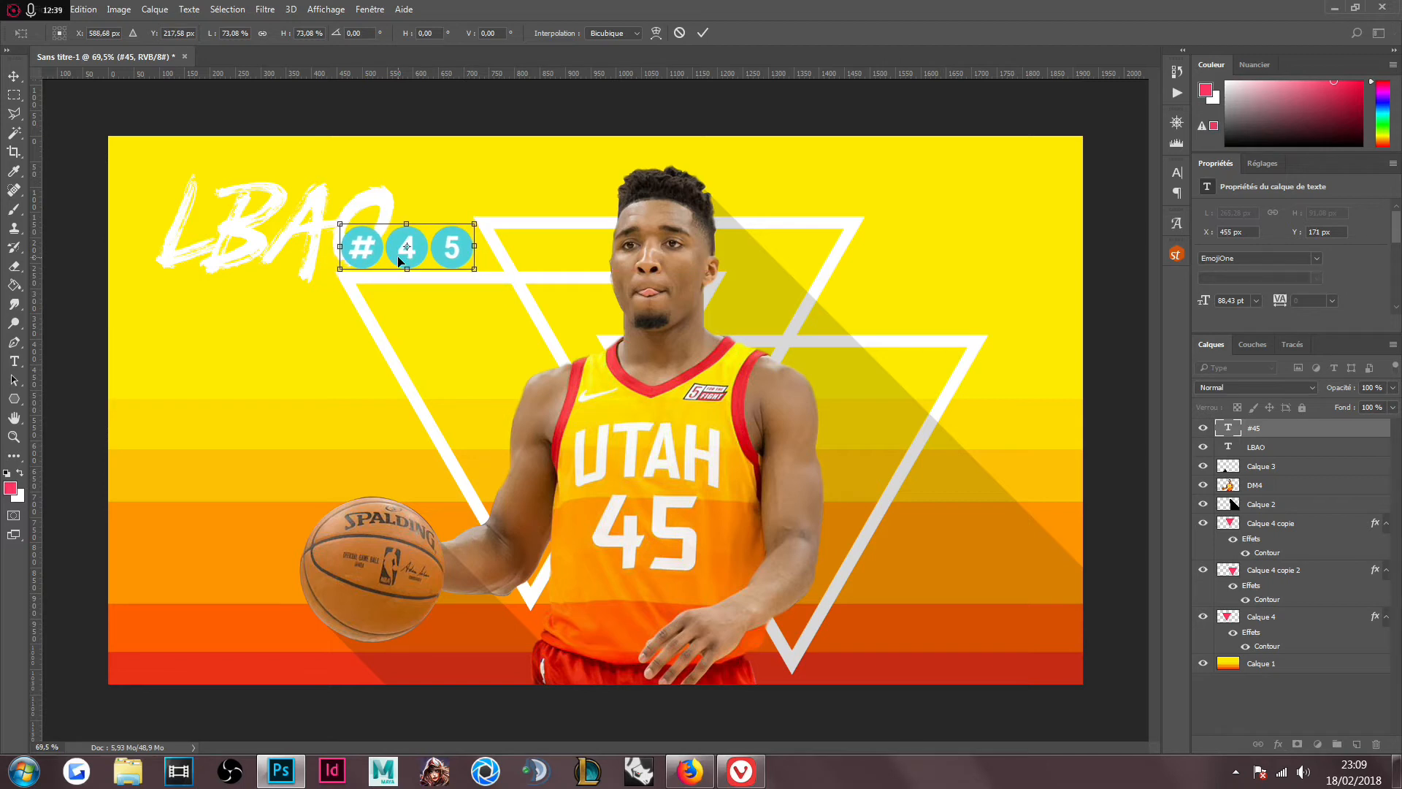
key(Right)
key(Return)
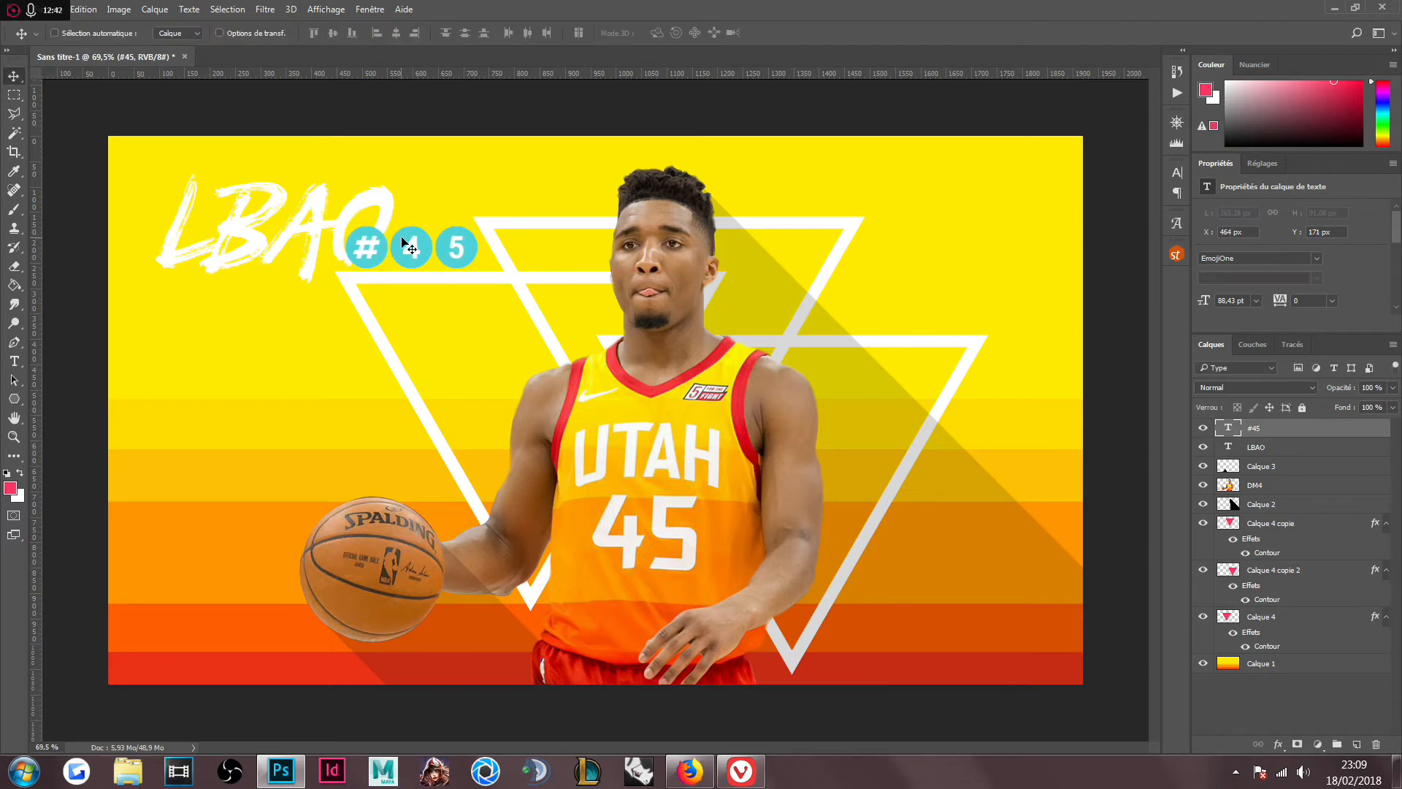
- Delete the LBAO text layer and nudge the Calque 3 layer slightly up
click(1270, 449)
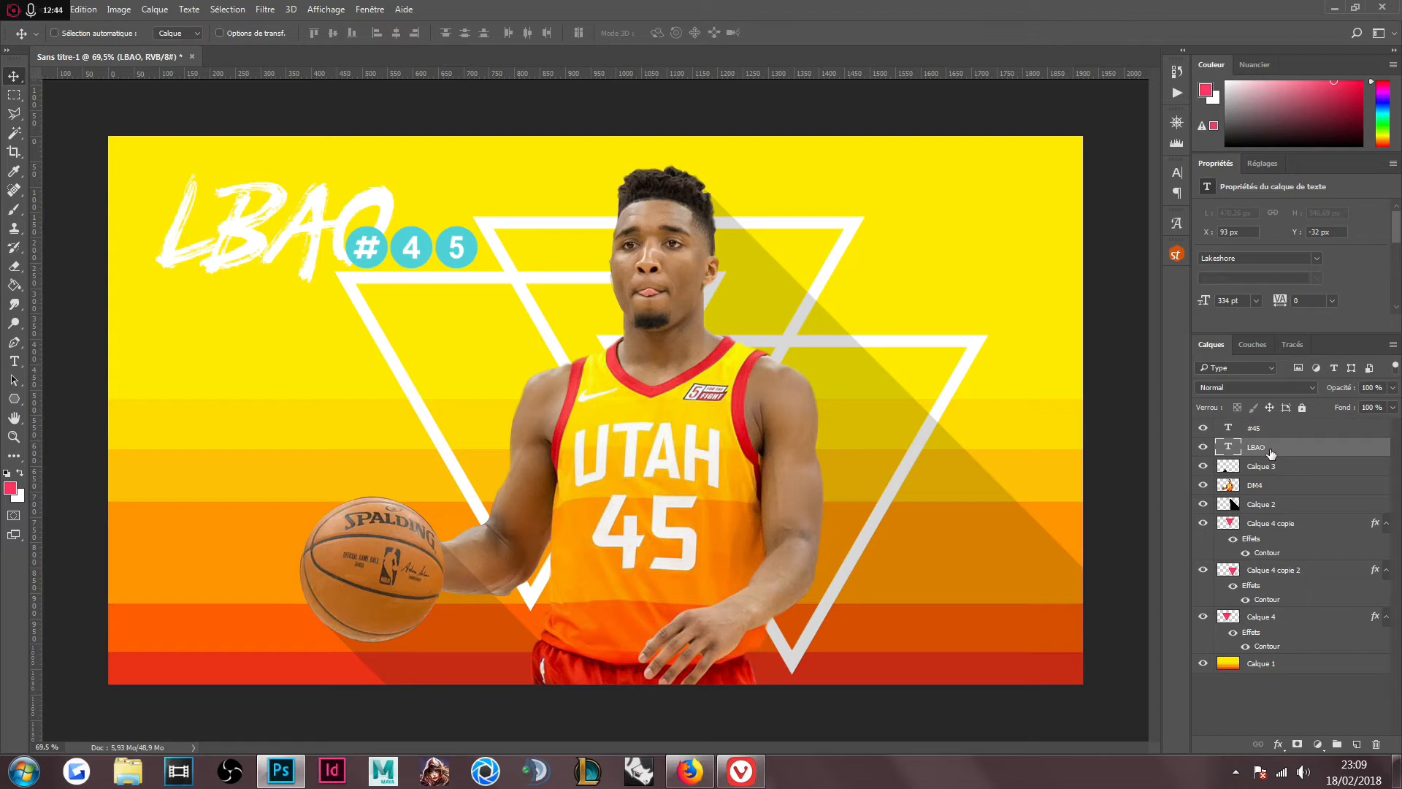
key(Delete)
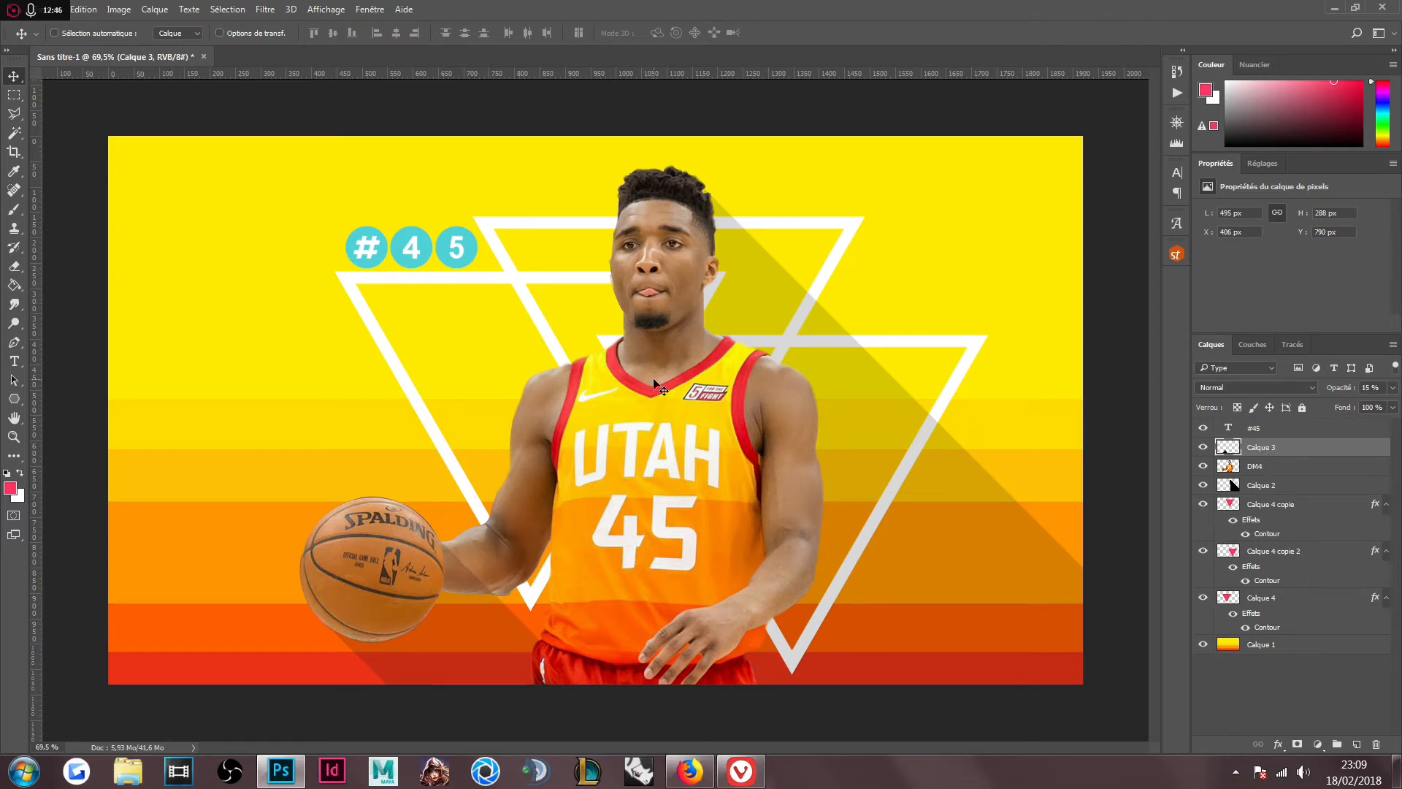
key(Up)
key(Up)
key(Up)
key(Up)
key(Up)
key(Up)
- Nudge the #45 text layer straight up to Y 165 px
click(1271, 429)
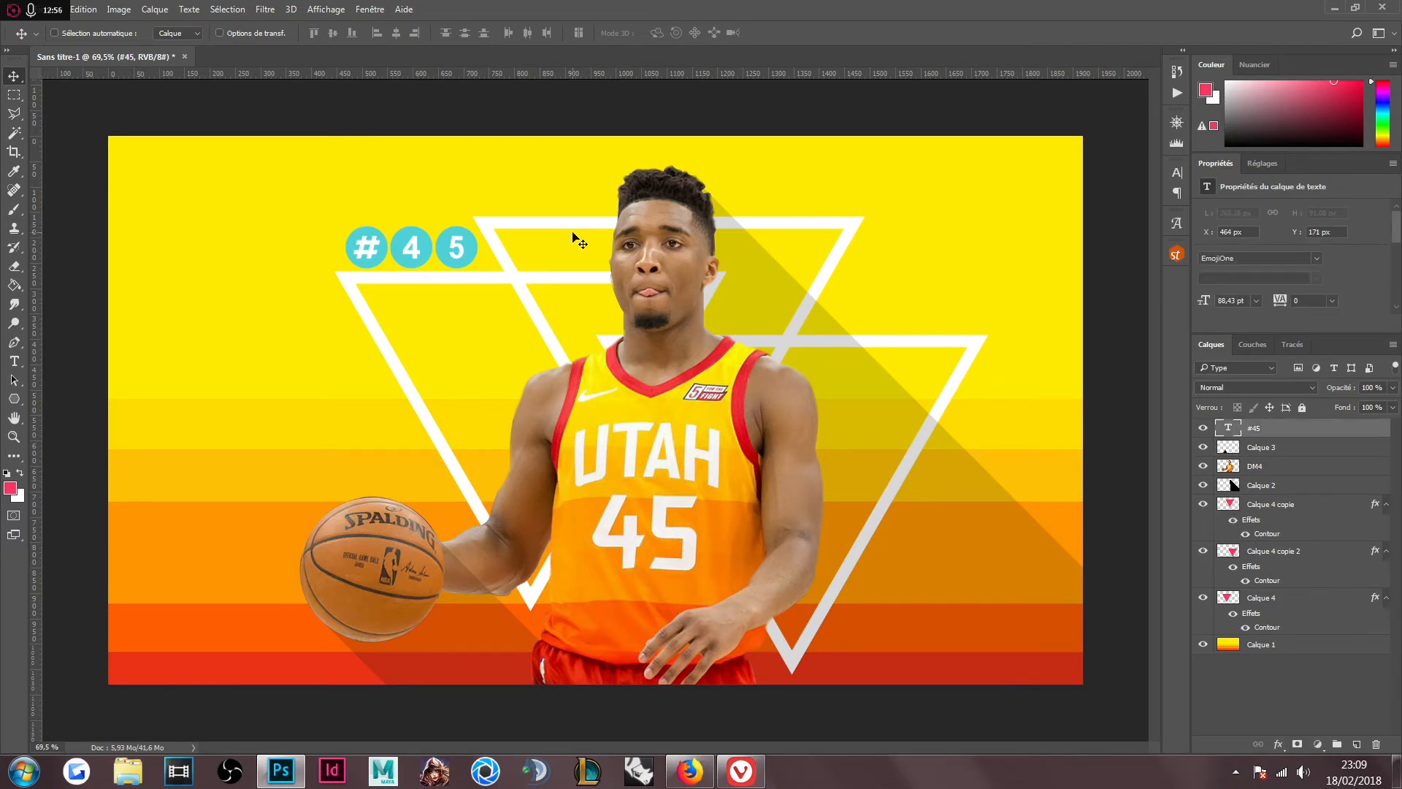
key(Up)
key(Up)
key(Up)
key(Up)
key(Up)
key(Up)
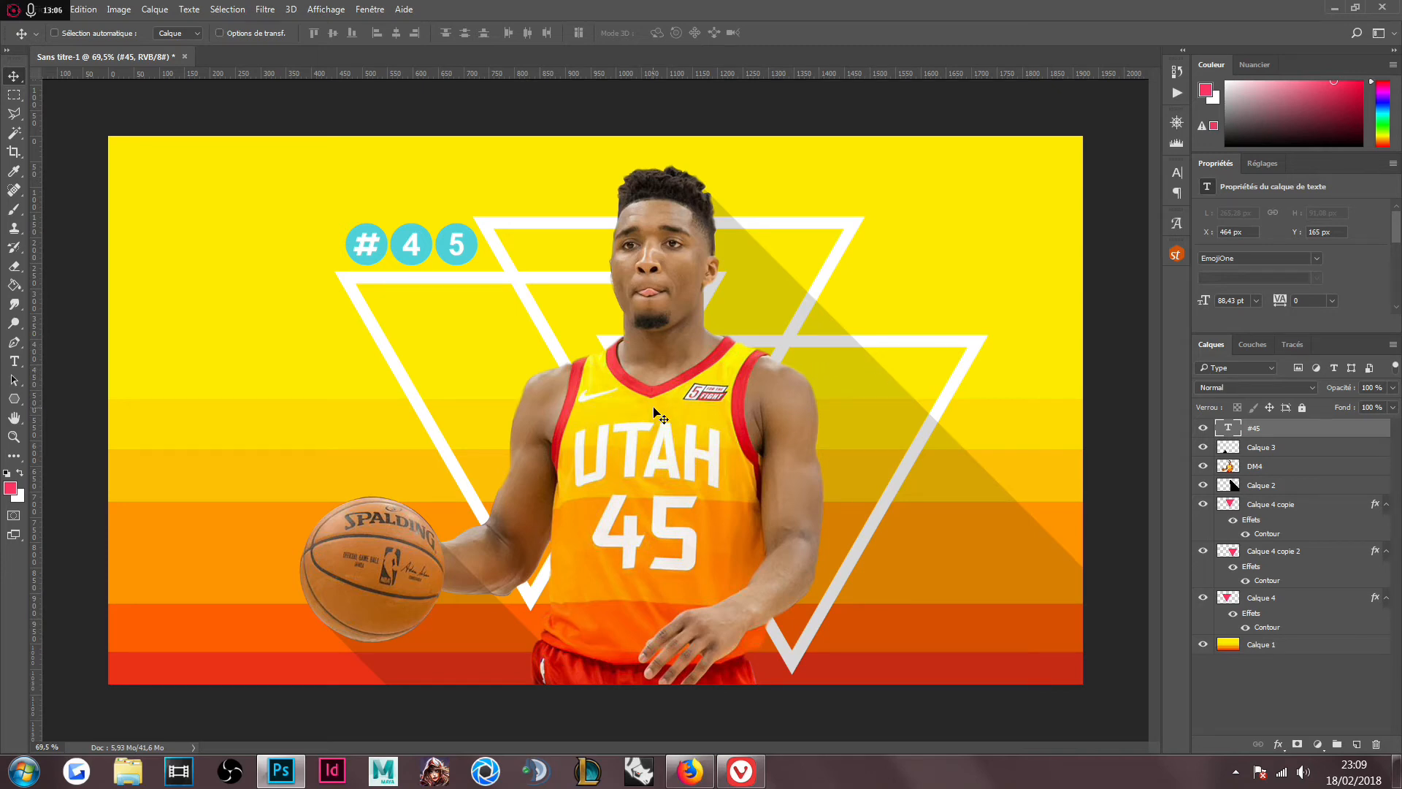
- Save a JPEG copy of the wallpaper on the Western Digital (D:) drive as LBAODMWALLPAPER with maximum quality 12
click(47, 10)
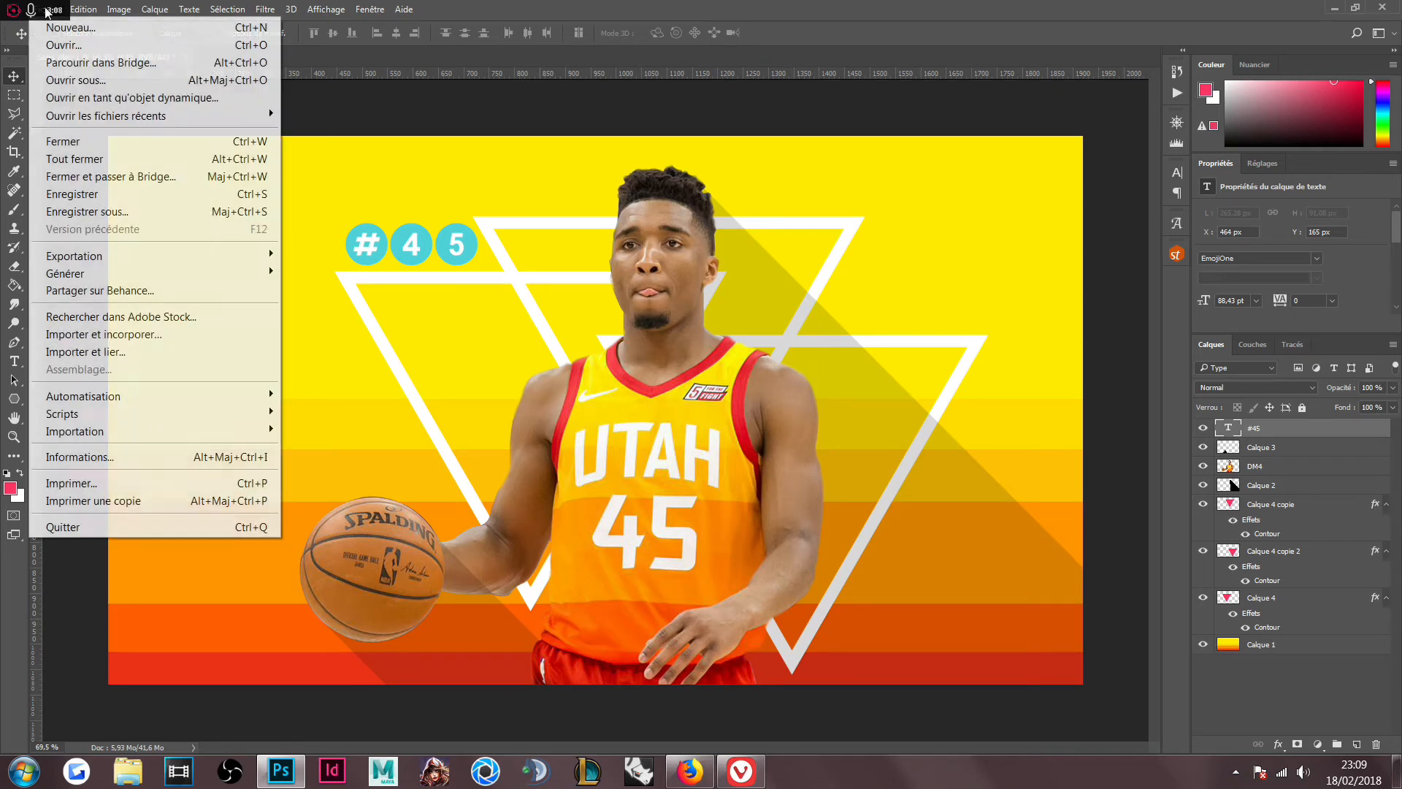
click(165, 212)
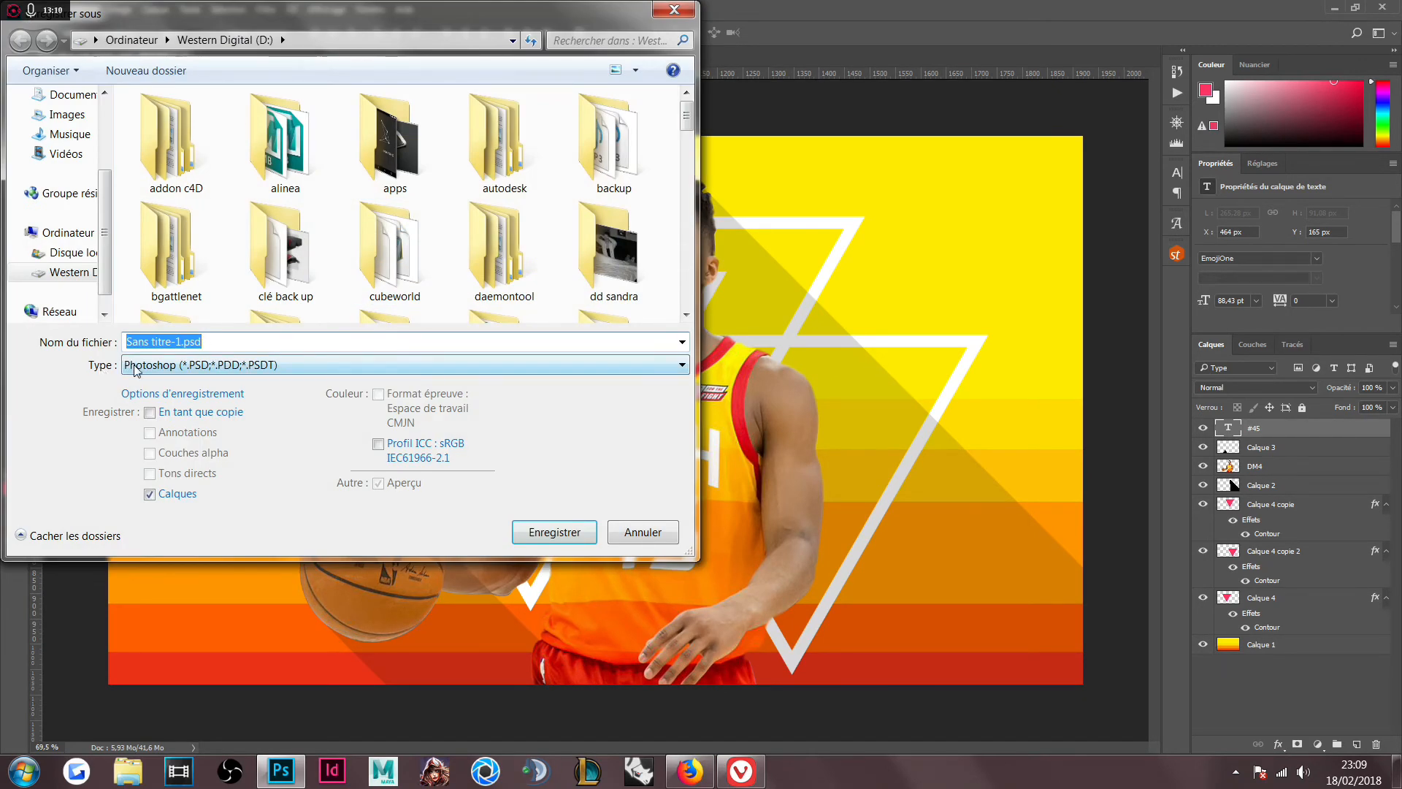
click(169, 369)
click(244, 532)
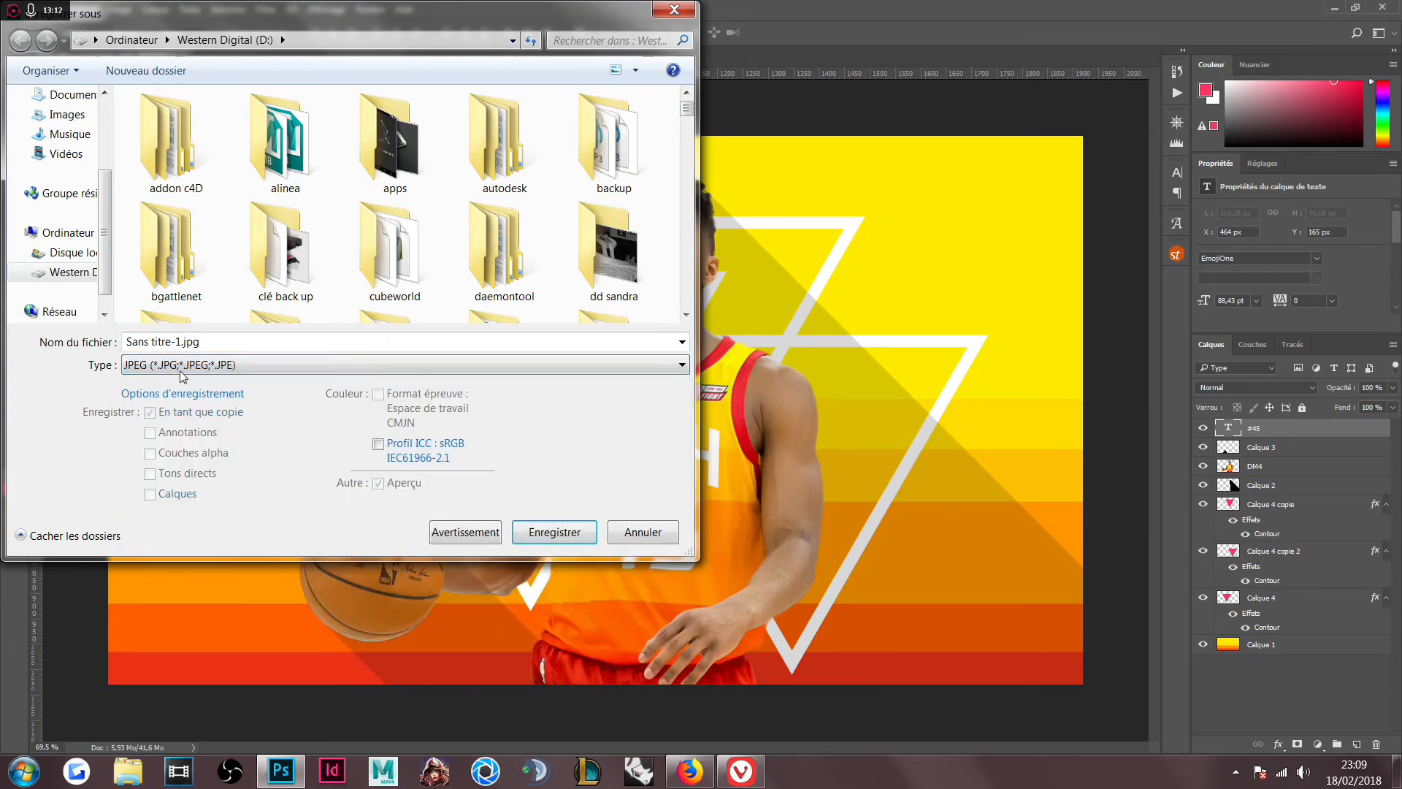
key(shift+Tab)
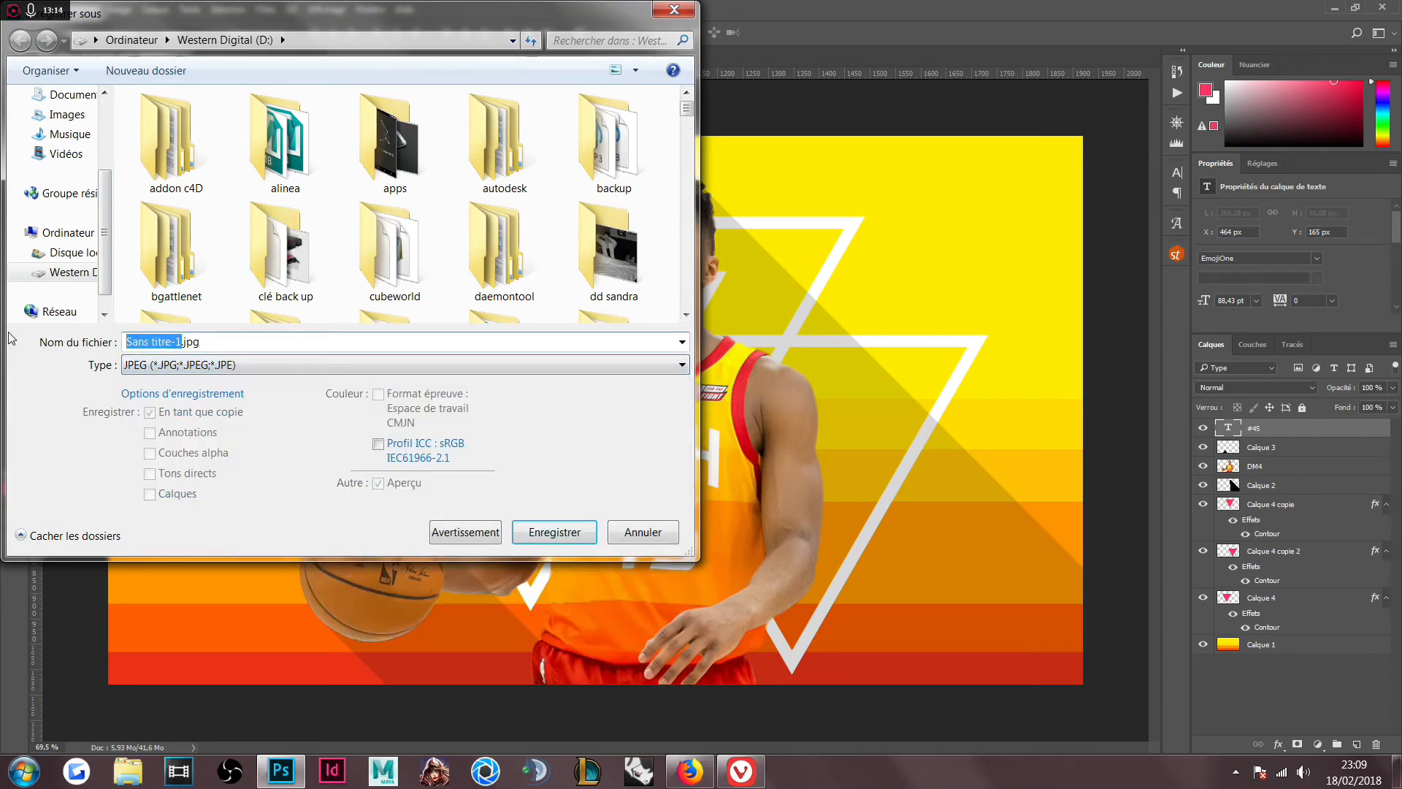
text(L)
text(BAOD)
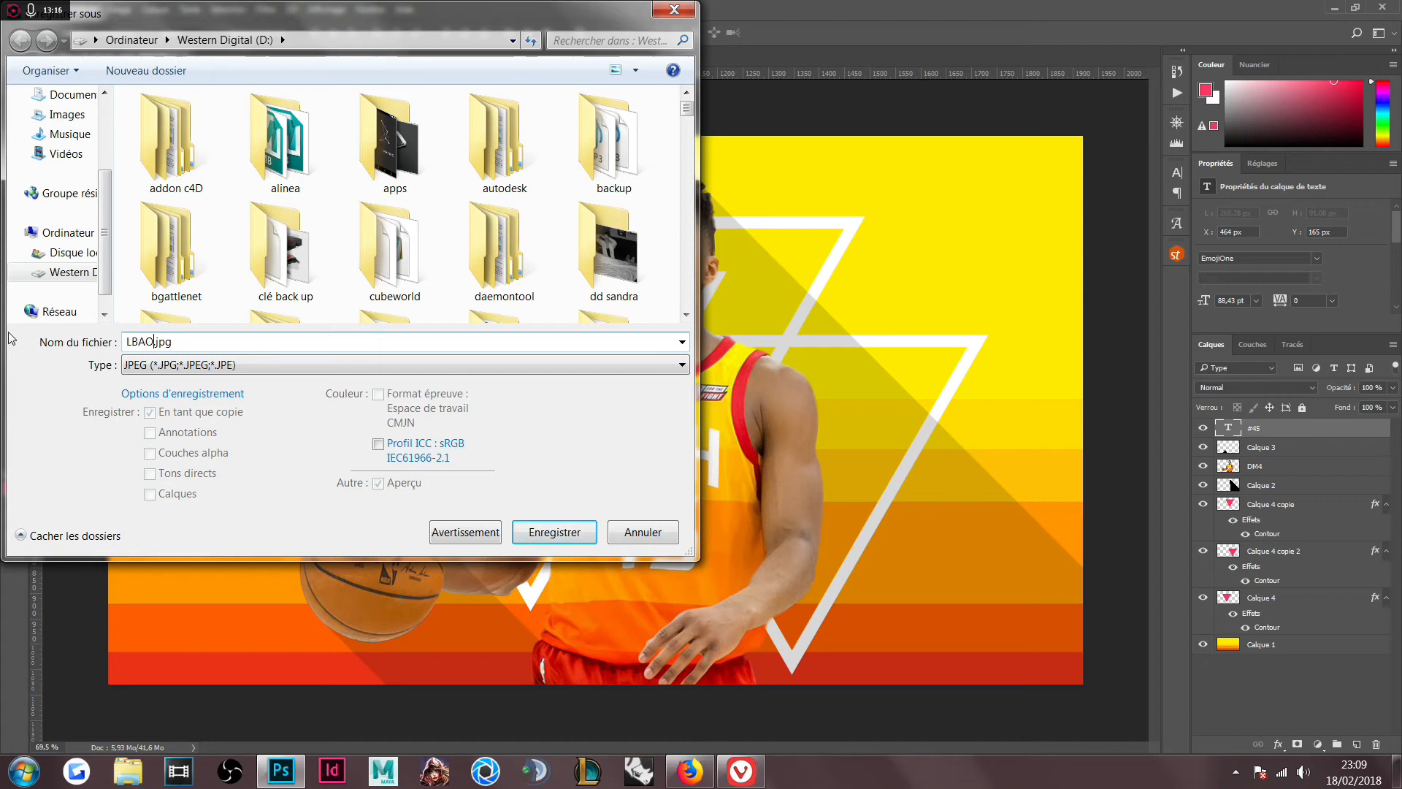
text(MWALLPAPER)
key(Return)
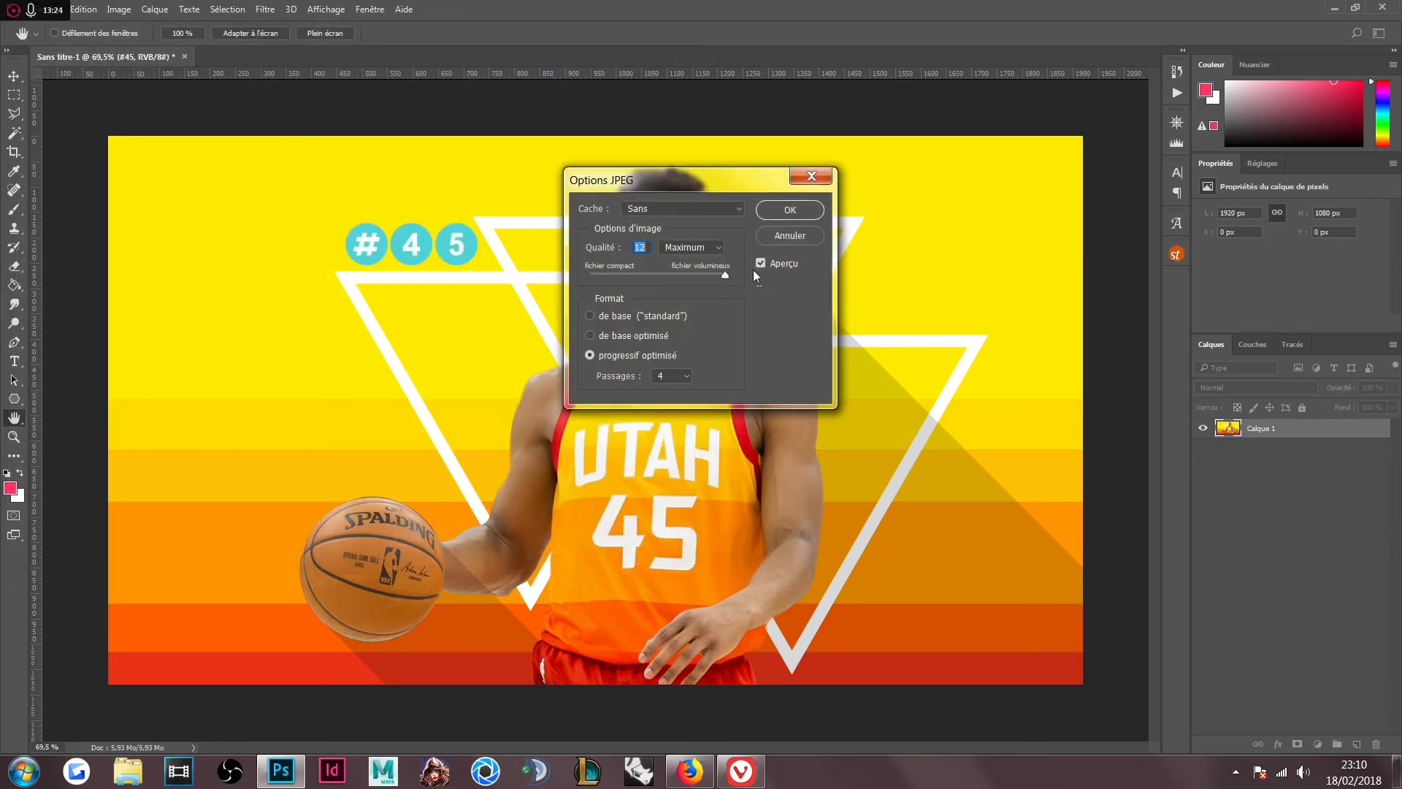
click(800, 211)
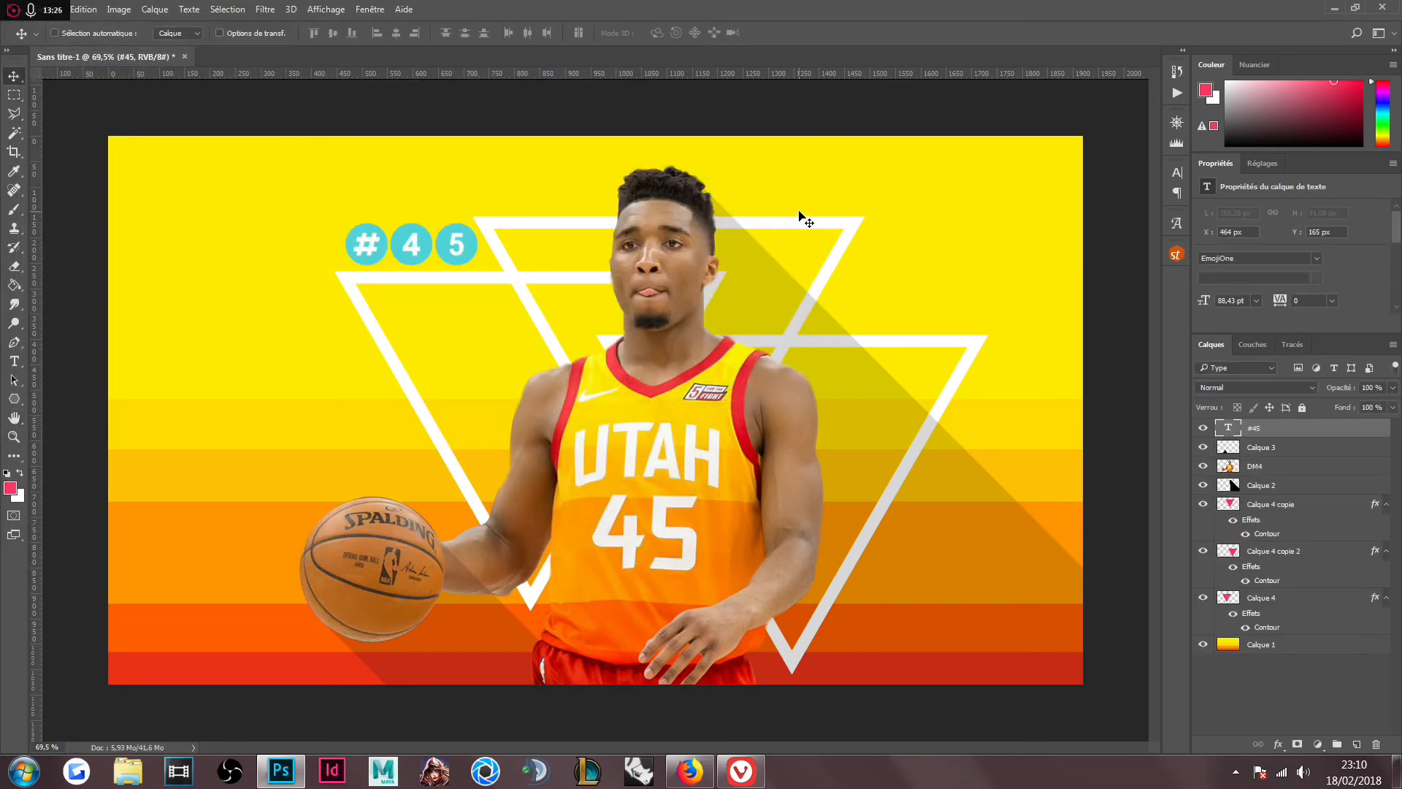